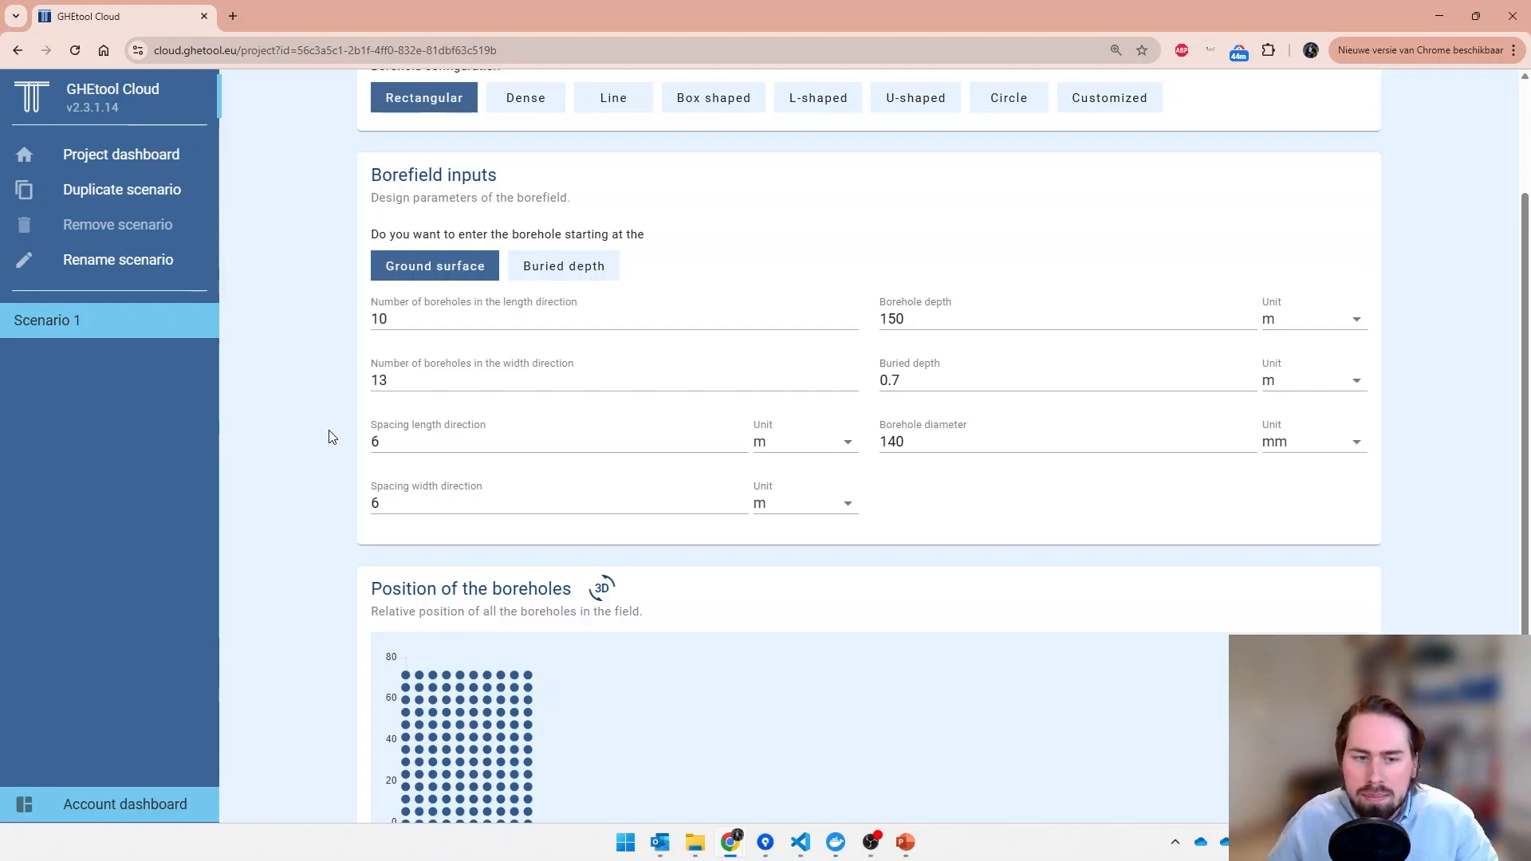
# - Review the borehole resistance inputs, including the borehole internals and the fluid data
pyautogui.scroll(2, 333, 437)
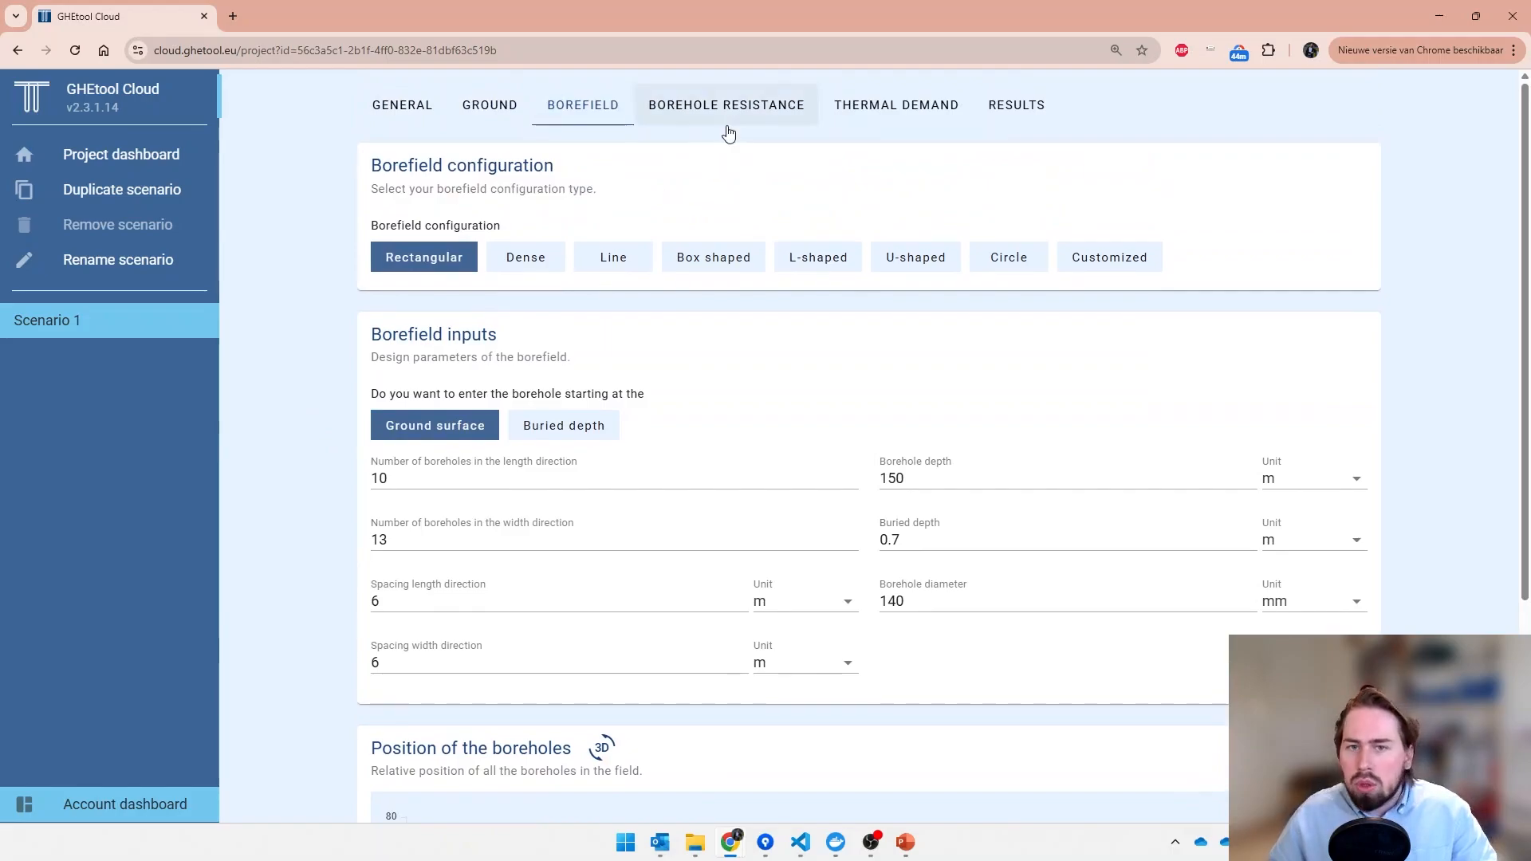
pyautogui.click(728, 133)
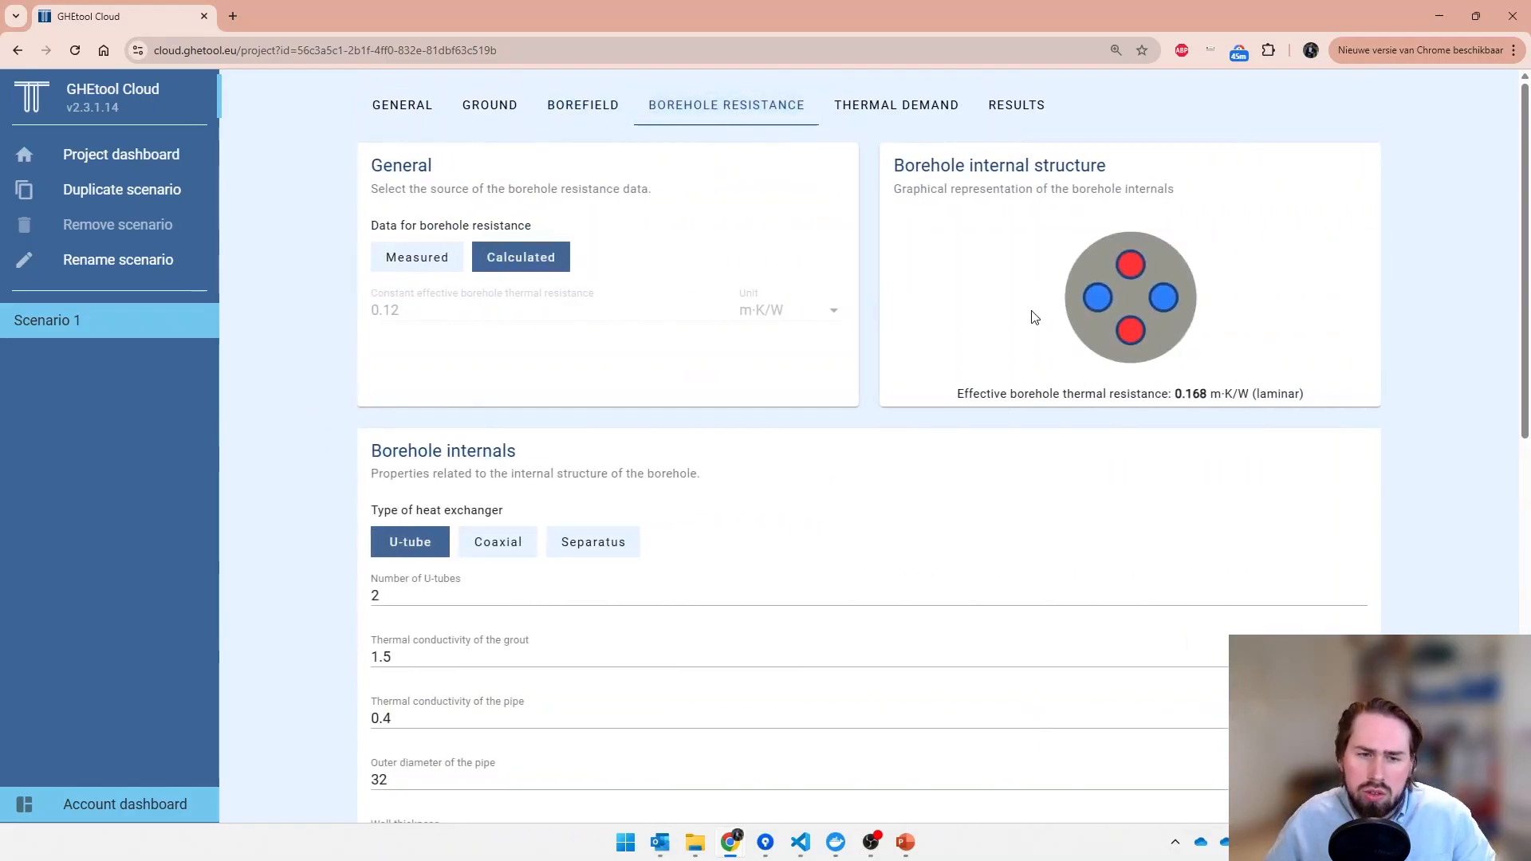
pyautogui.scroll(-5, 1326, 396)
pyautogui.scroll(-3, 635, 557)
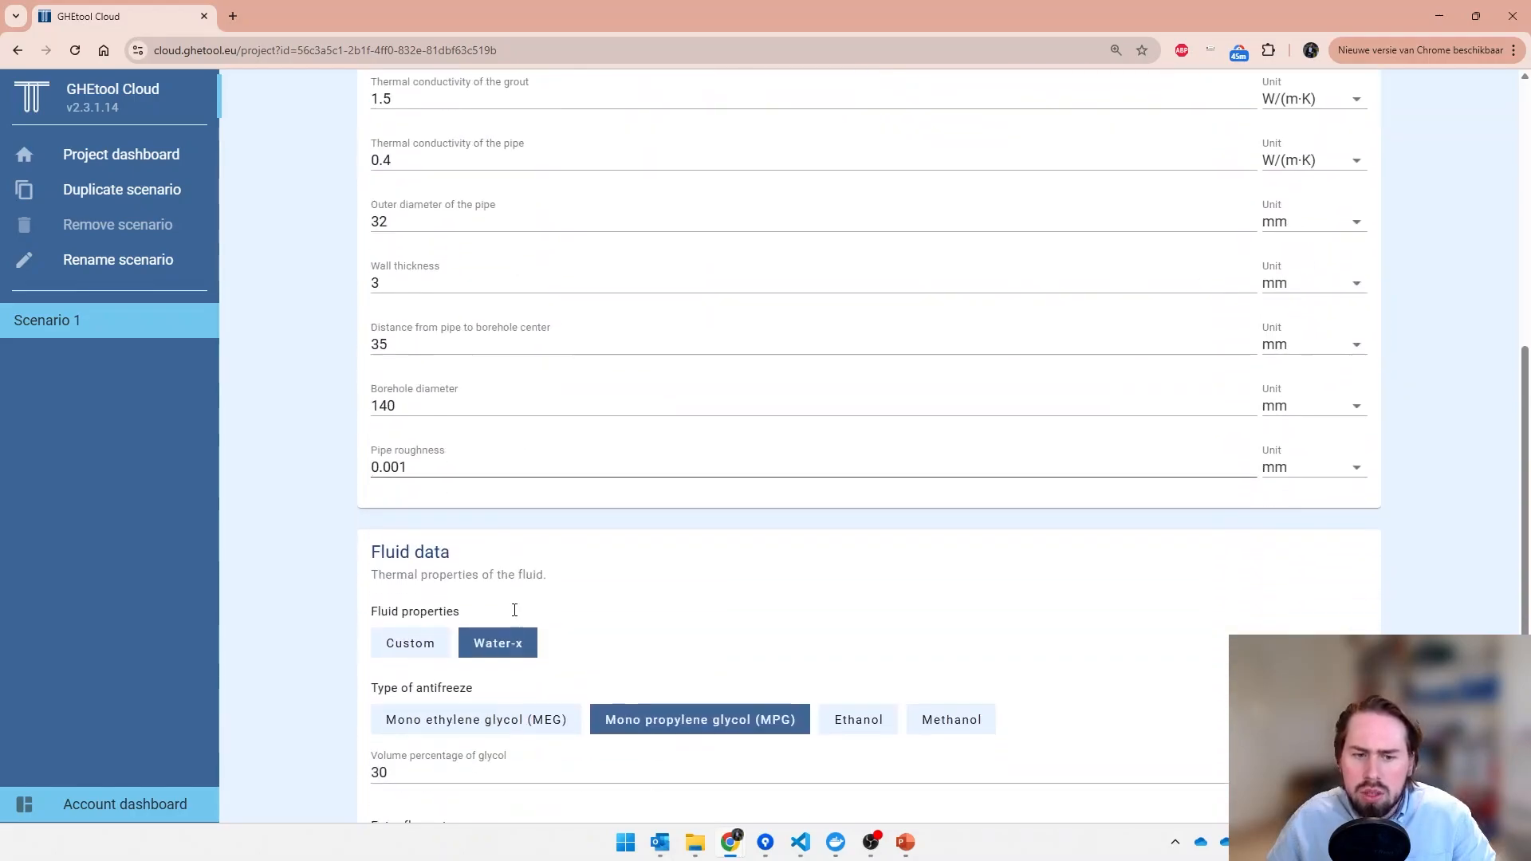
pyautogui.scroll(-2, 294, 663)
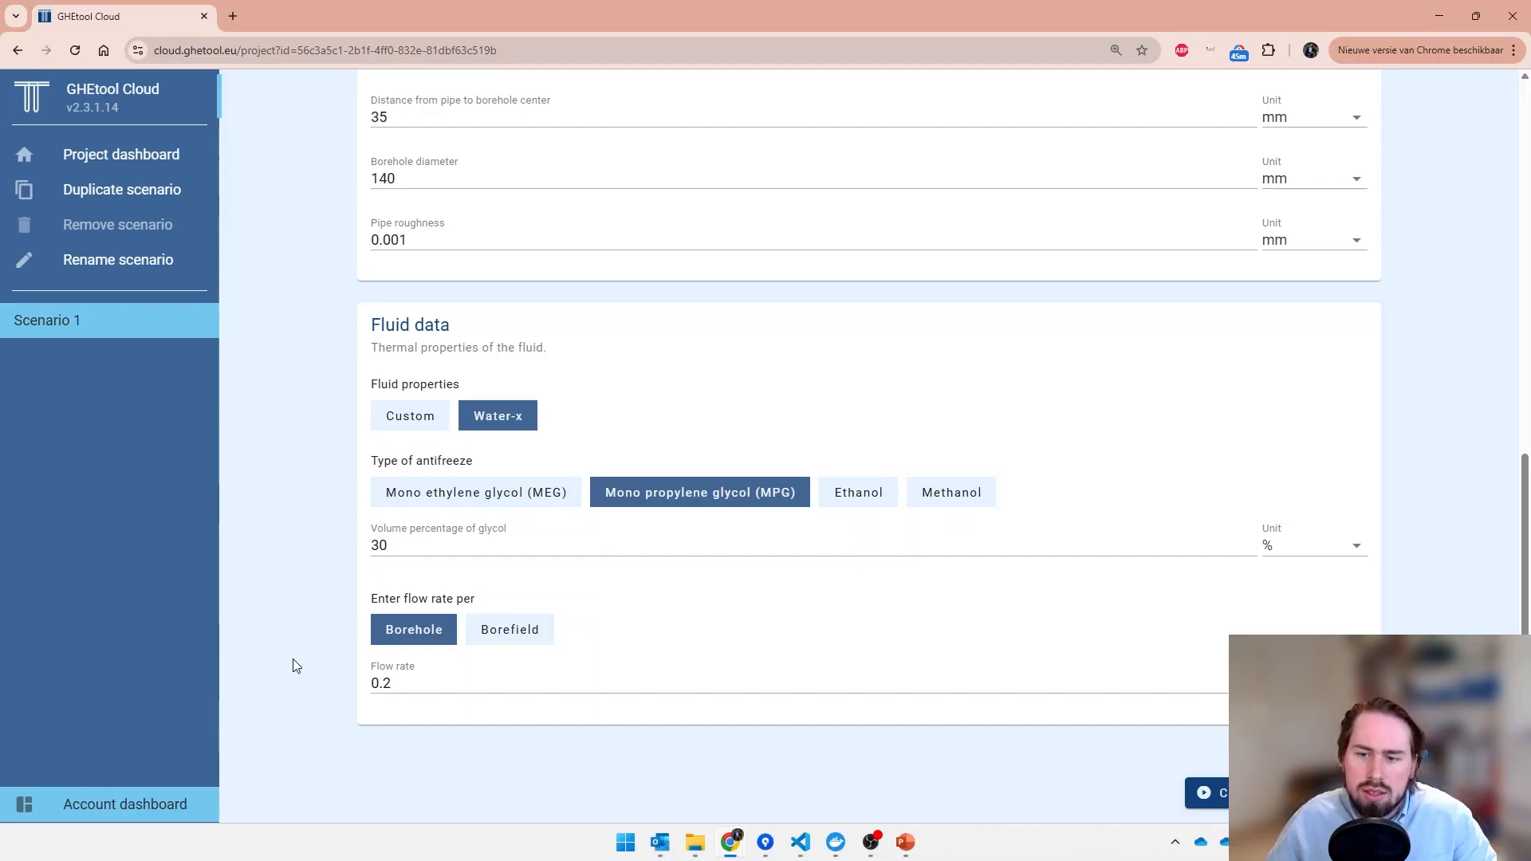
pyautogui.scroll(8, 294, 661)
pyautogui.scroll(2, 294, 659)
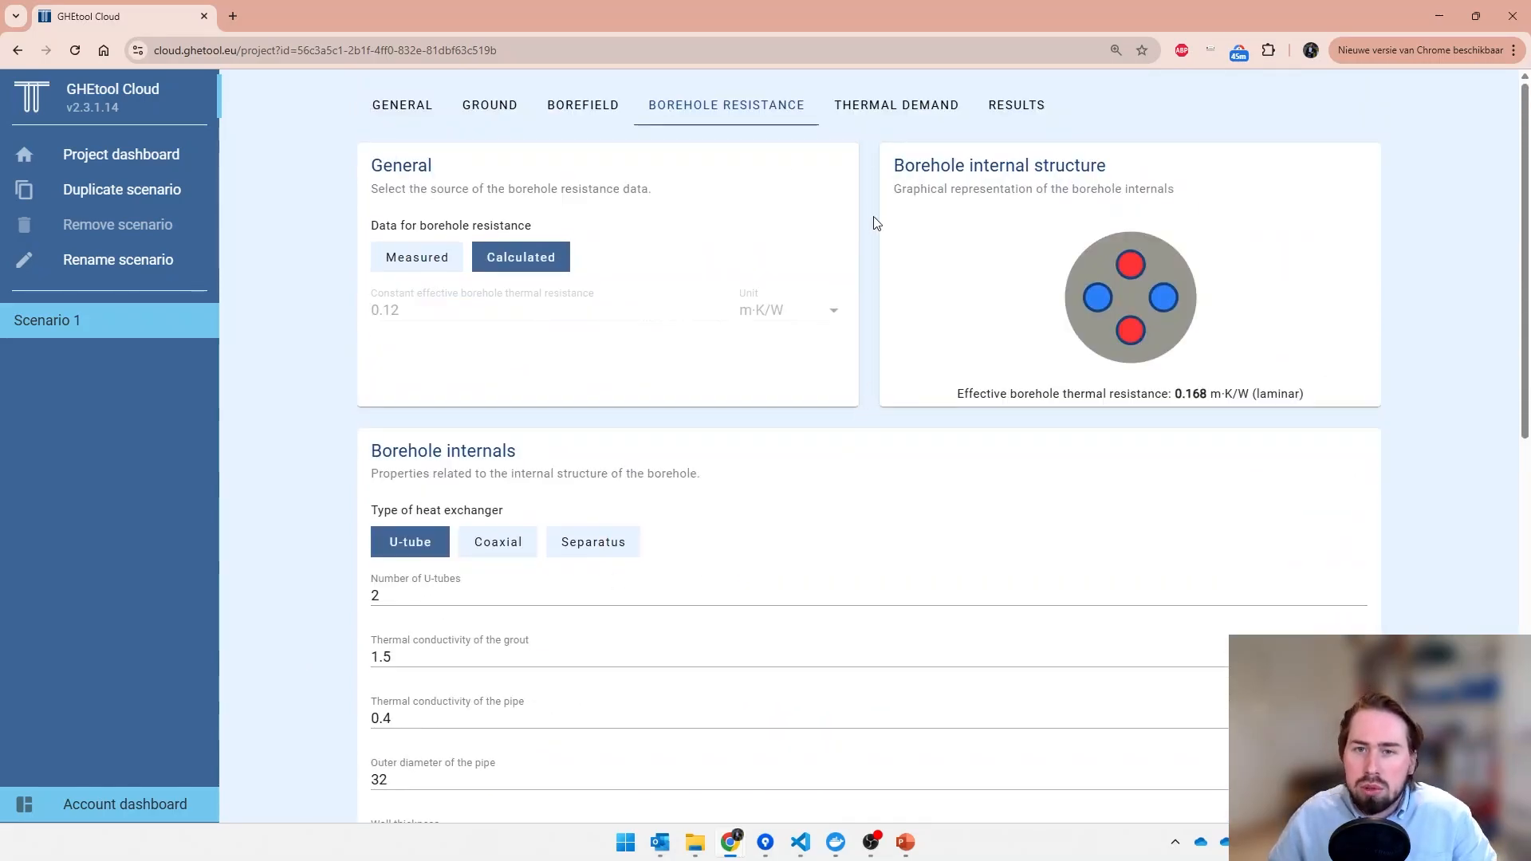
# - Load office.csv as the thermal demand file for Scenario 1
pyautogui.click(886, 116)
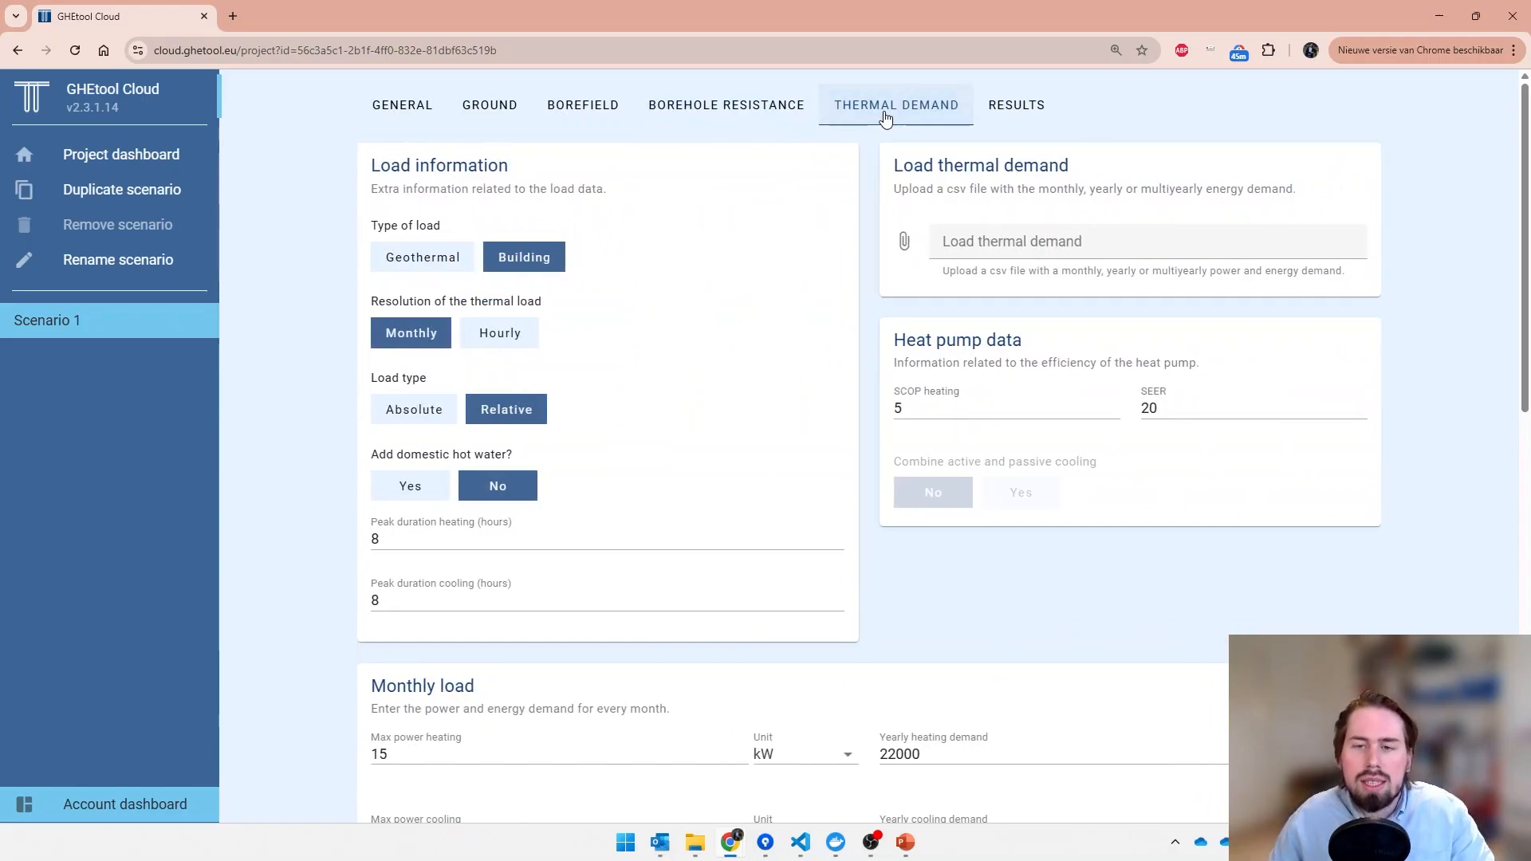
pyautogui.click(957, 247)
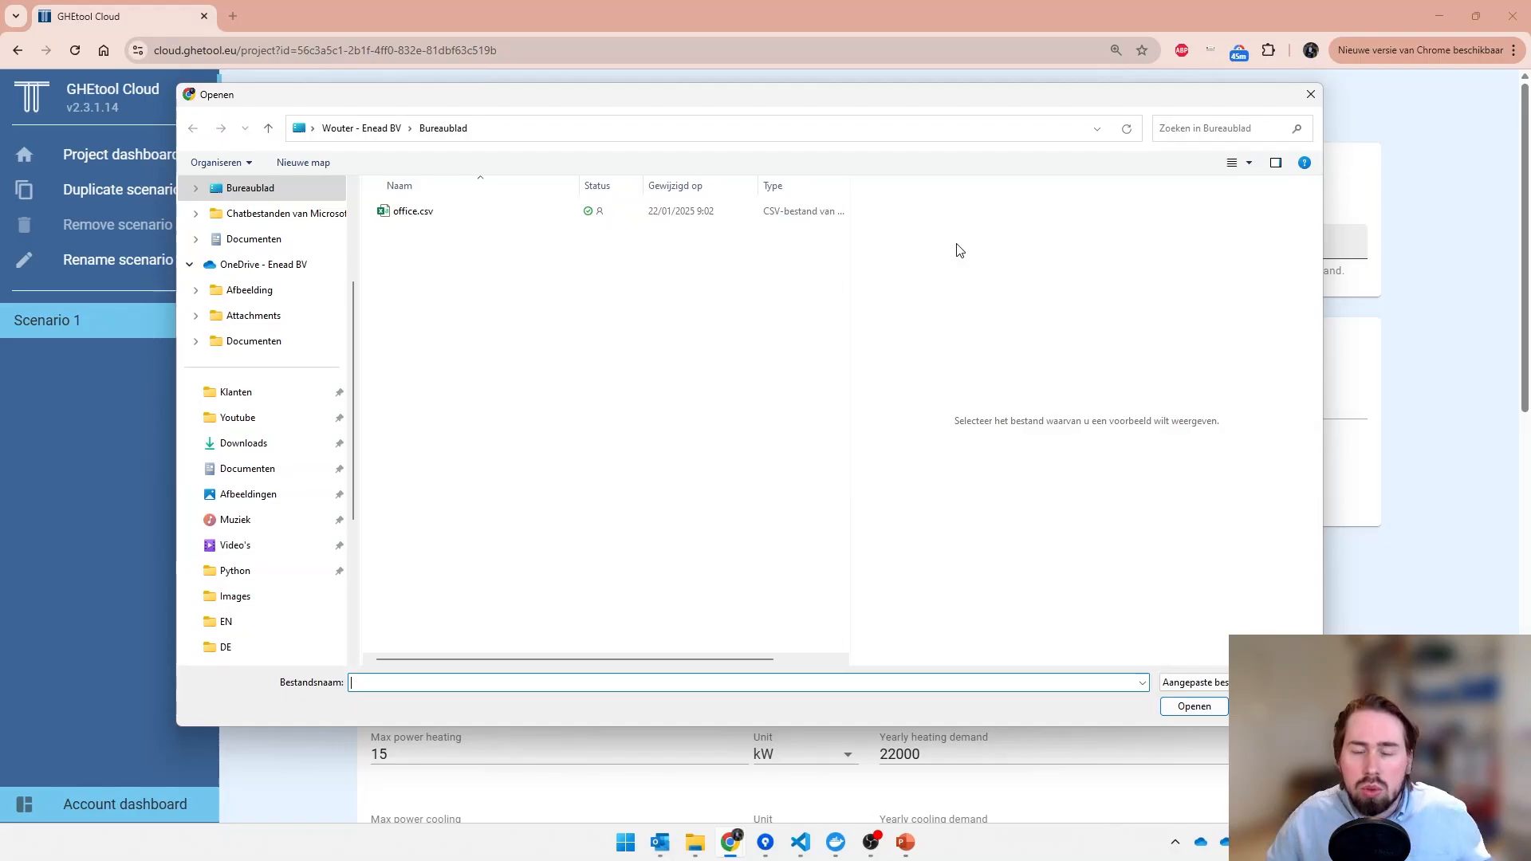
pyautogui.click(748, 217)
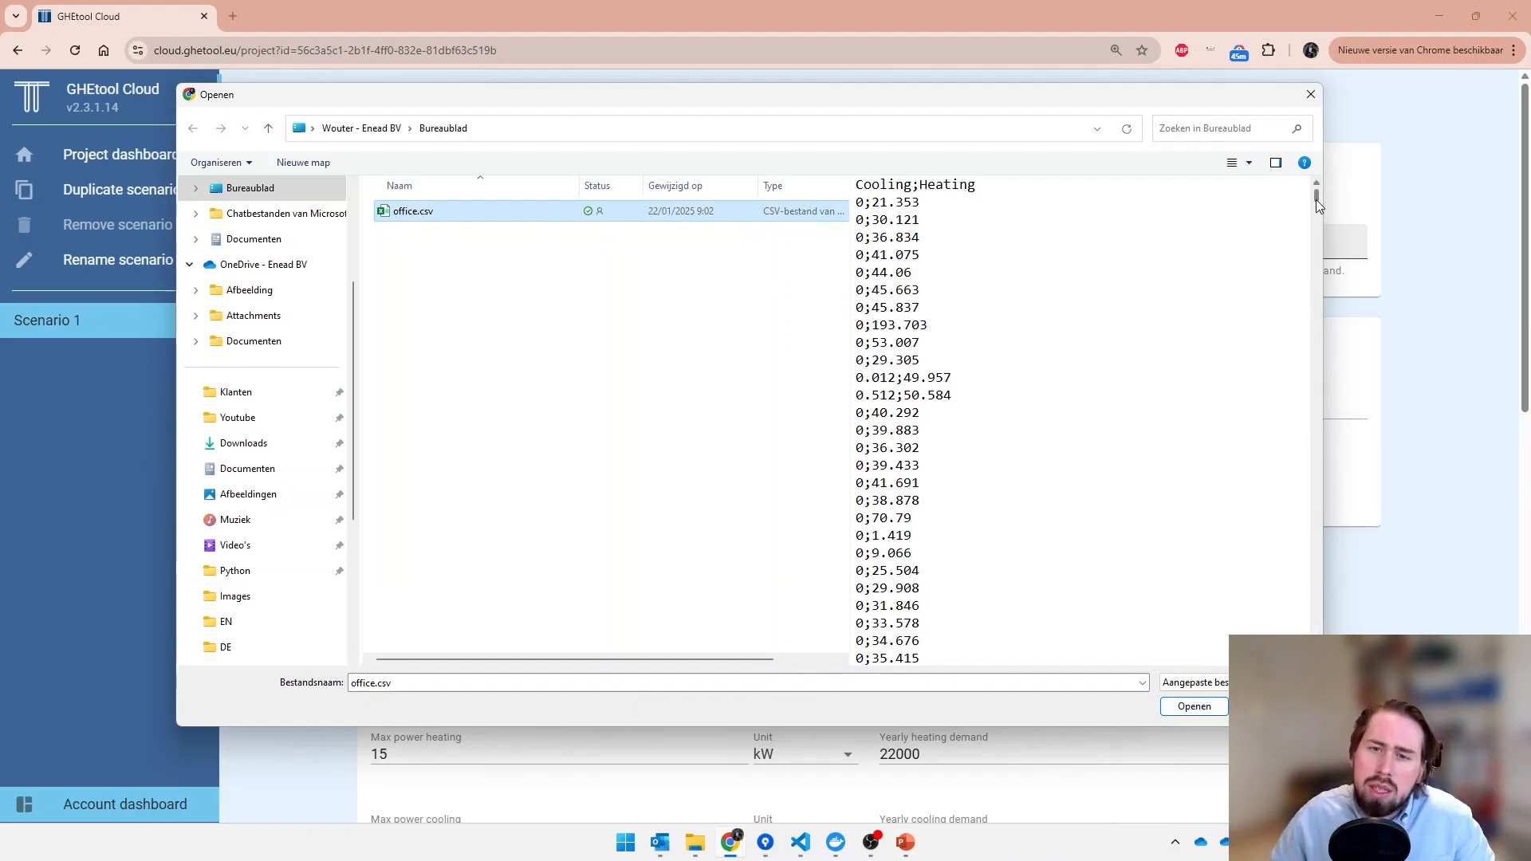
pyautogui.moveTo(1316, 200)
pyautogui.mouseDown()
pyautogui.moveTo(1319, 290)
pyautogui.moveTo(1324, 195)
pyautogui.mouseUp()
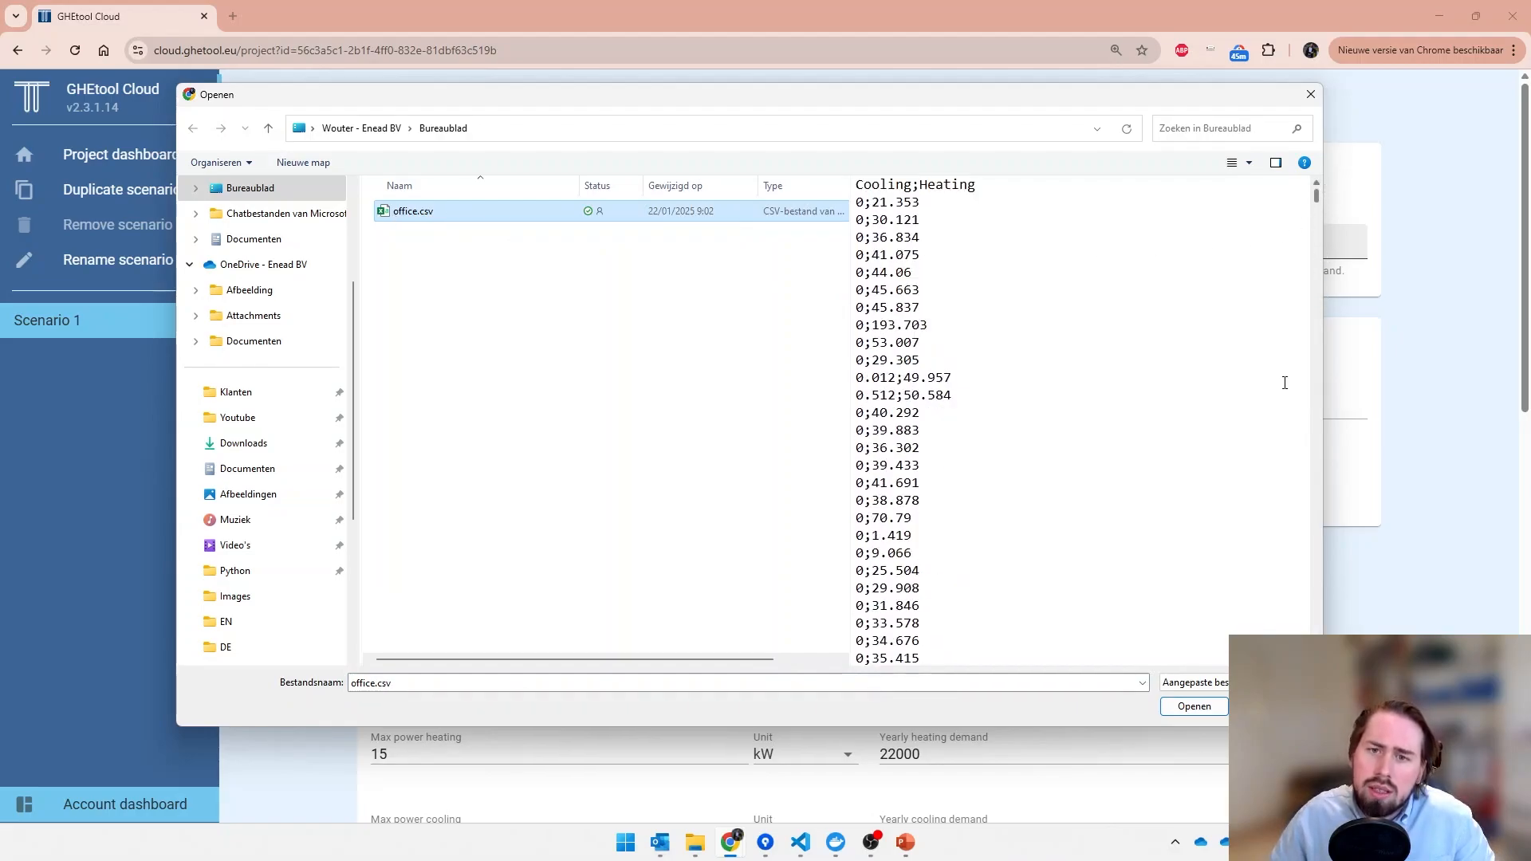
pyautogui.click(1201, 706)
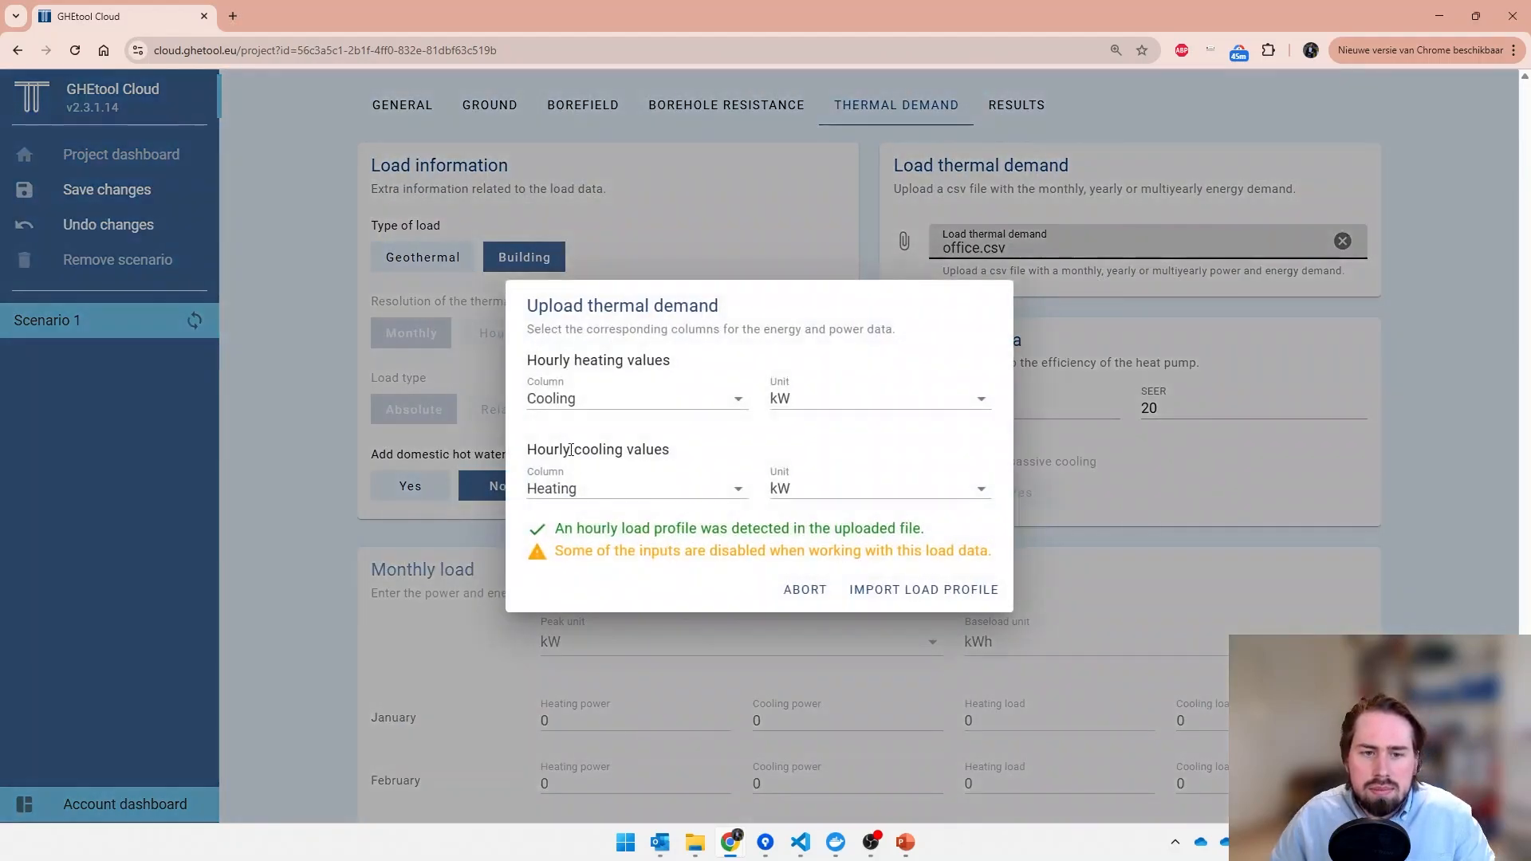
# - Assign the Heating column to the hourly heating values and the Cooling column to the hourly cooling values, and import the load profile
pyautogui.click(553, 405)
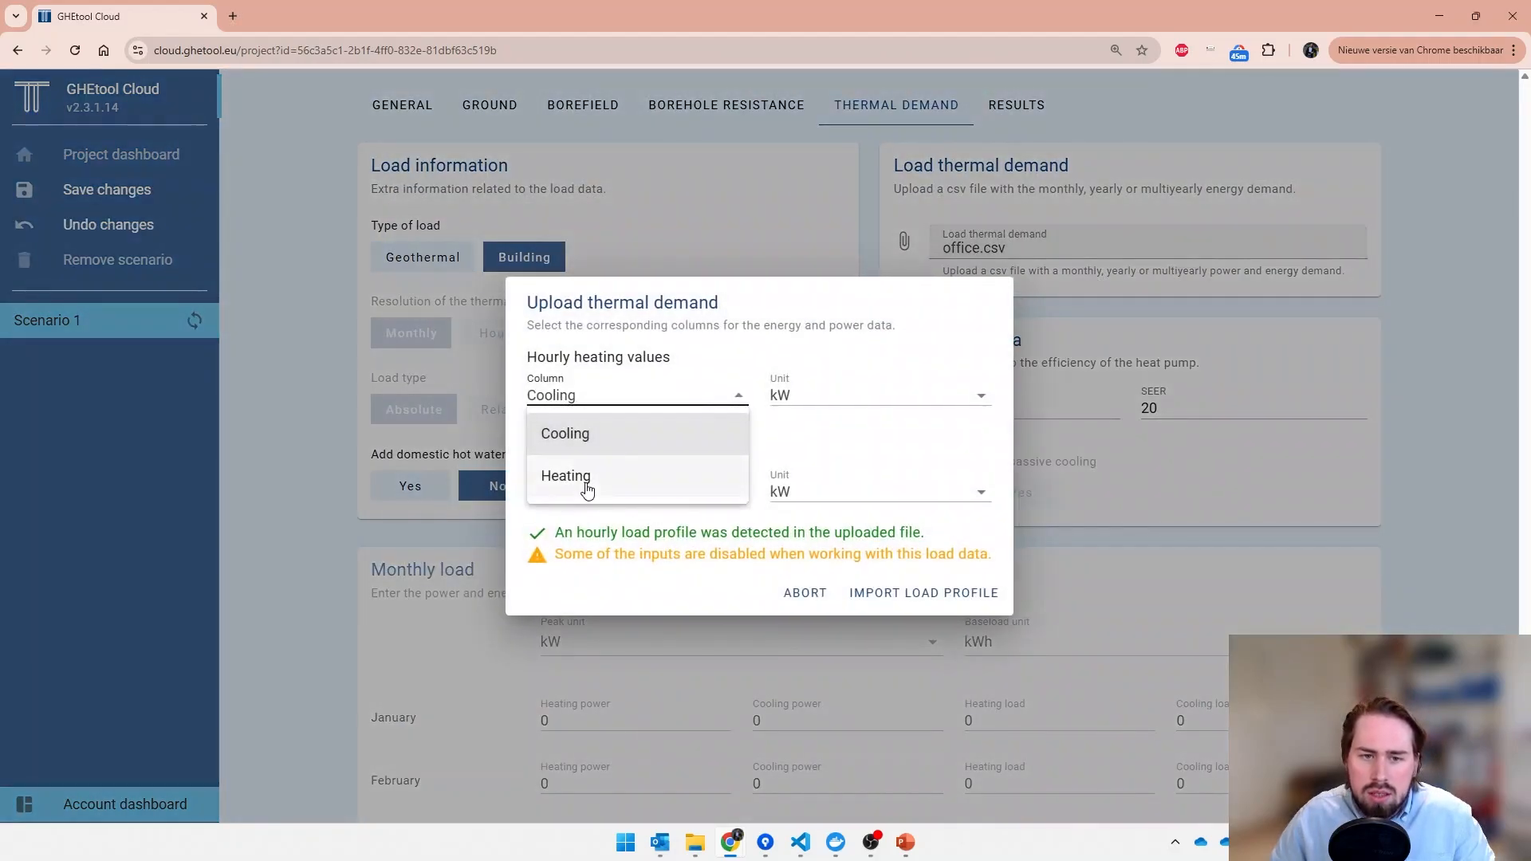
pyautogui.click(587, 489)
pyautogui.click(591, 488)
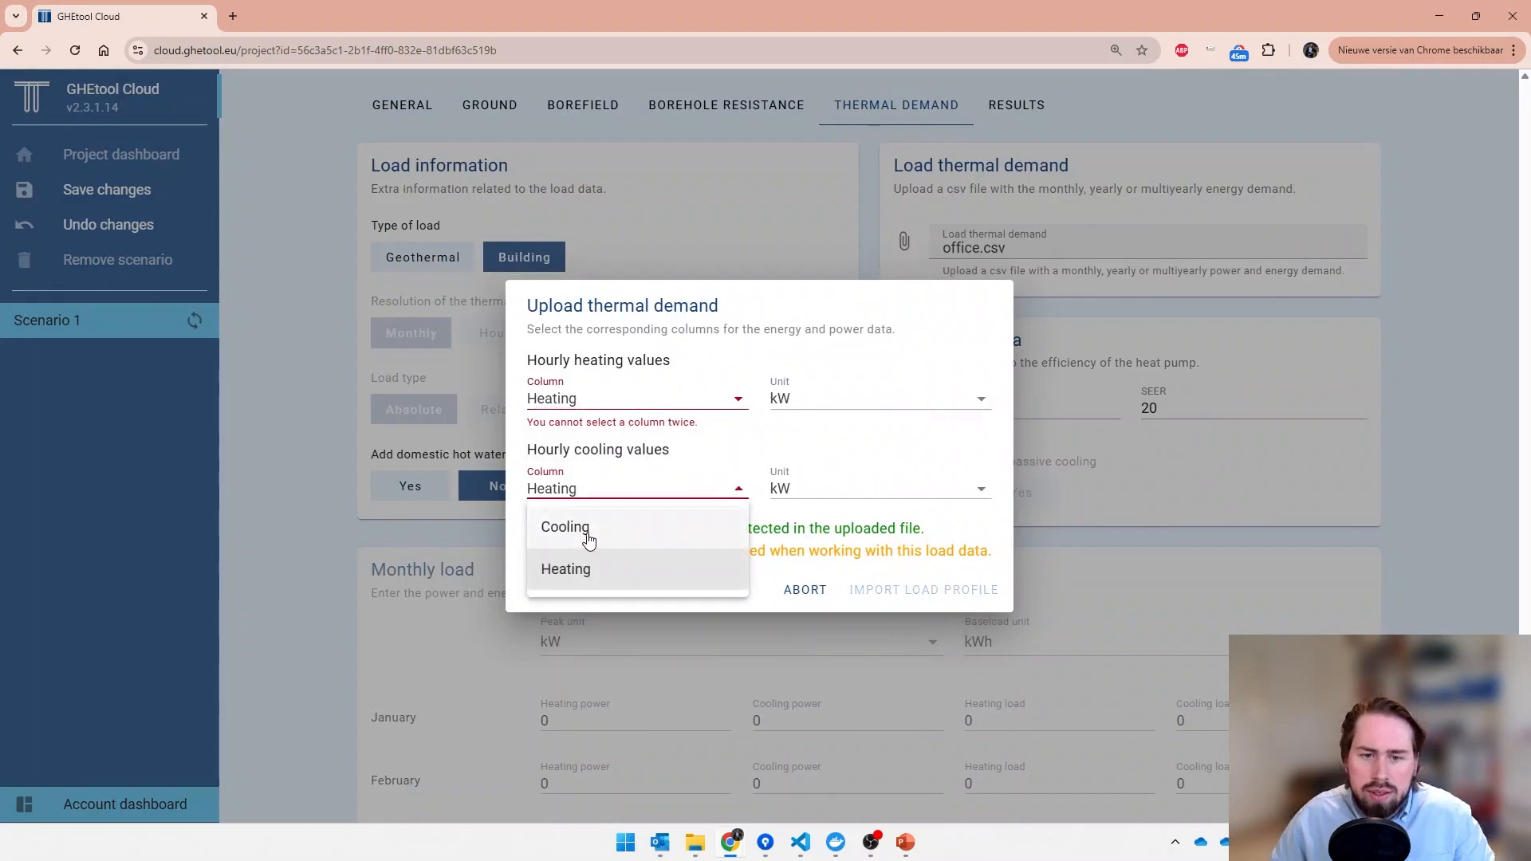
pyautogui.click(589, 531)
pyautogui.click(915, 591)
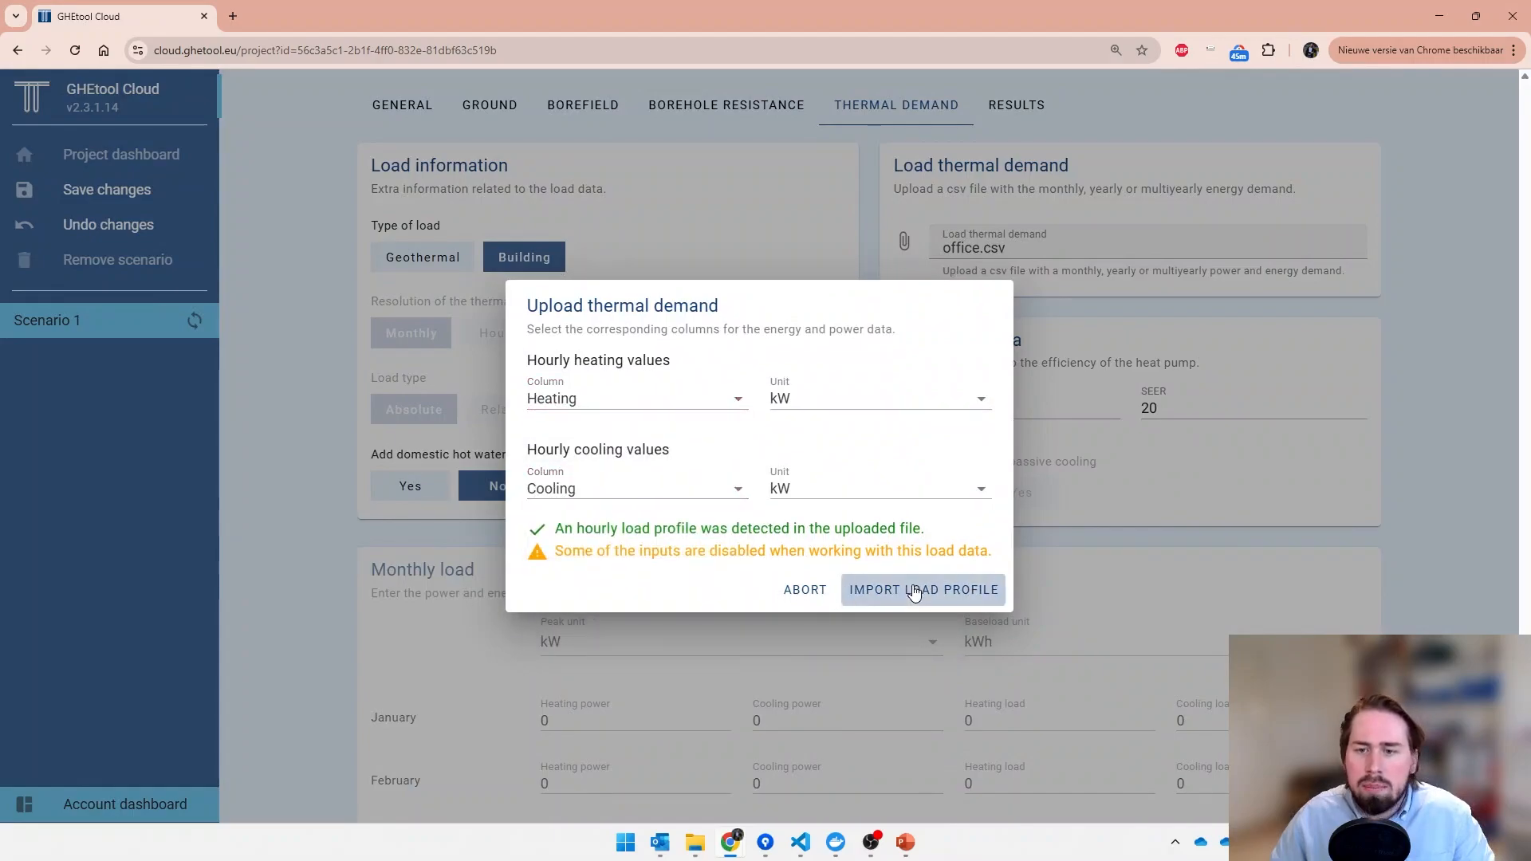
# - Run the calculation of Scenario 1 with the imported hourly load profile
pyautogui.scroll(-9, 917, 587)
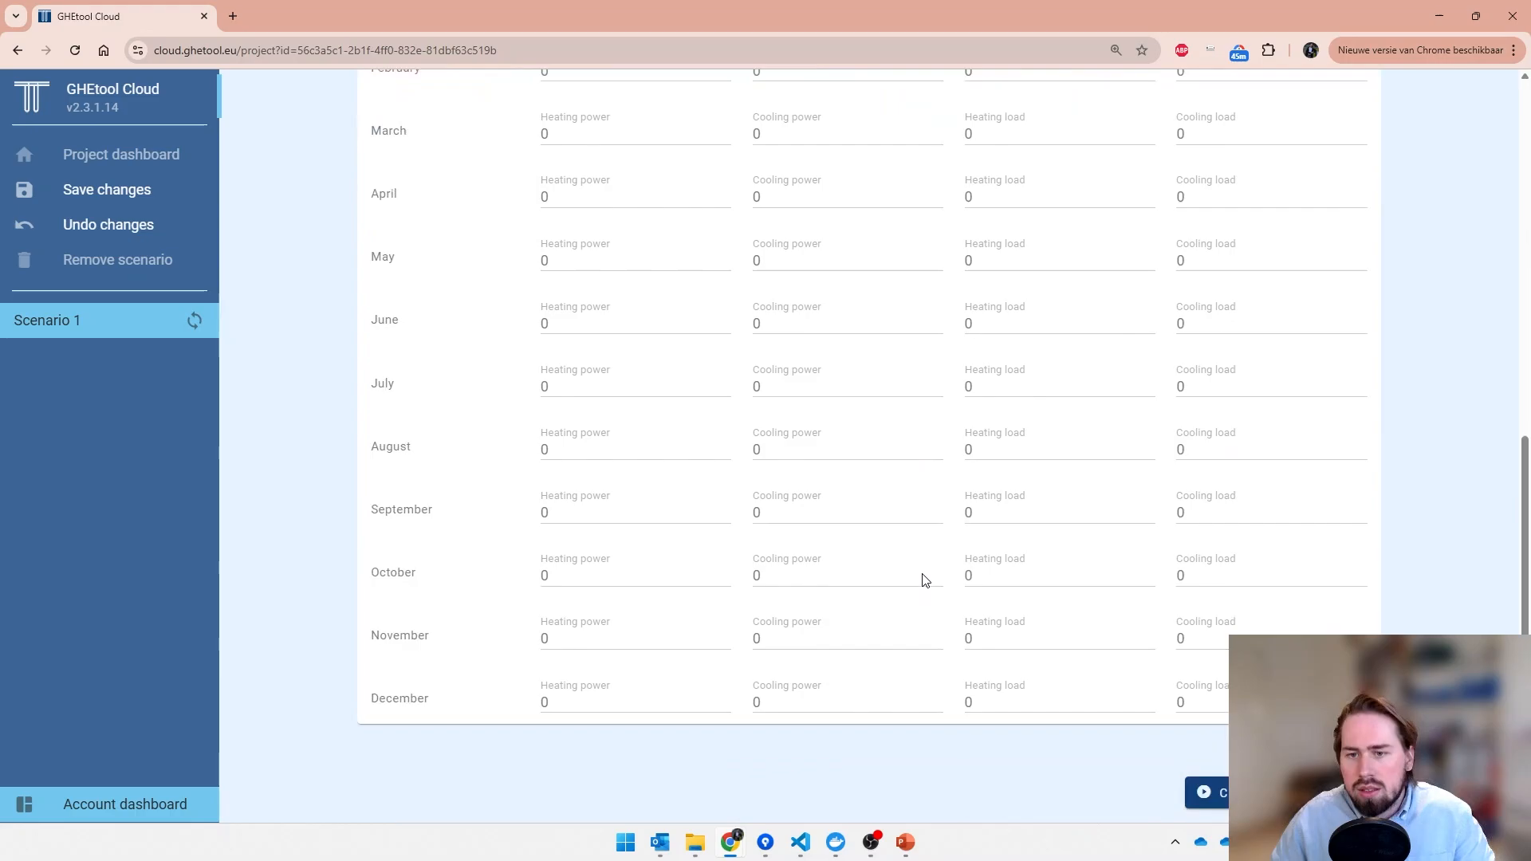
pyautogui.click(1212, 793)
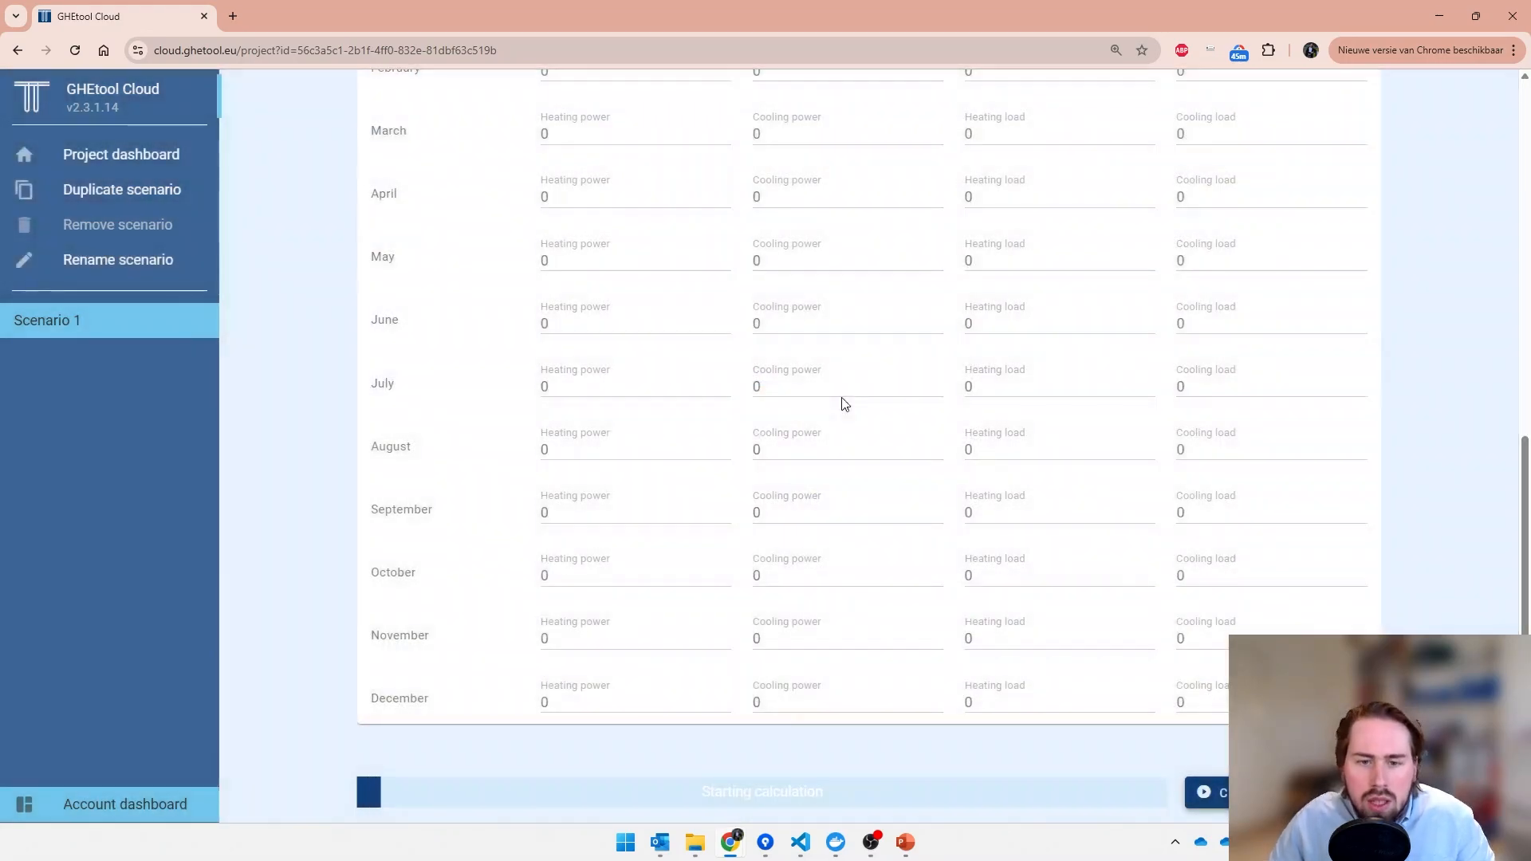
pyautogui.scroll(3, 845, 404)
pyautogui.scroll(6, 845, 403)
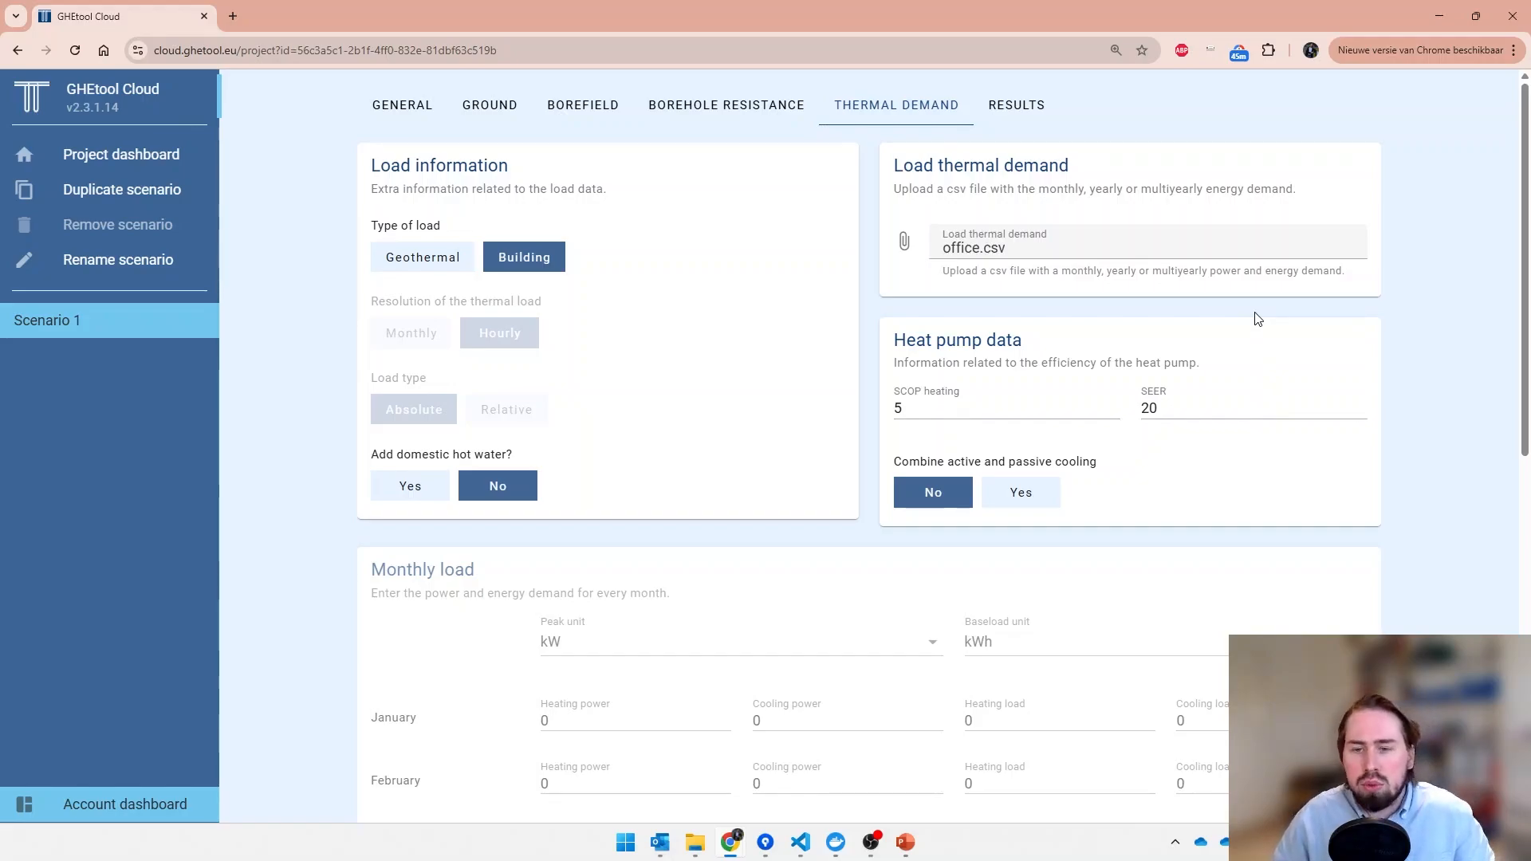
# - Examine the numerical results and the hourly temperature profile of Scenario 1, especially the year 2 cooling peak against the maximum temperature limit
pyautogui.hotkey('ctrl', 'Right')
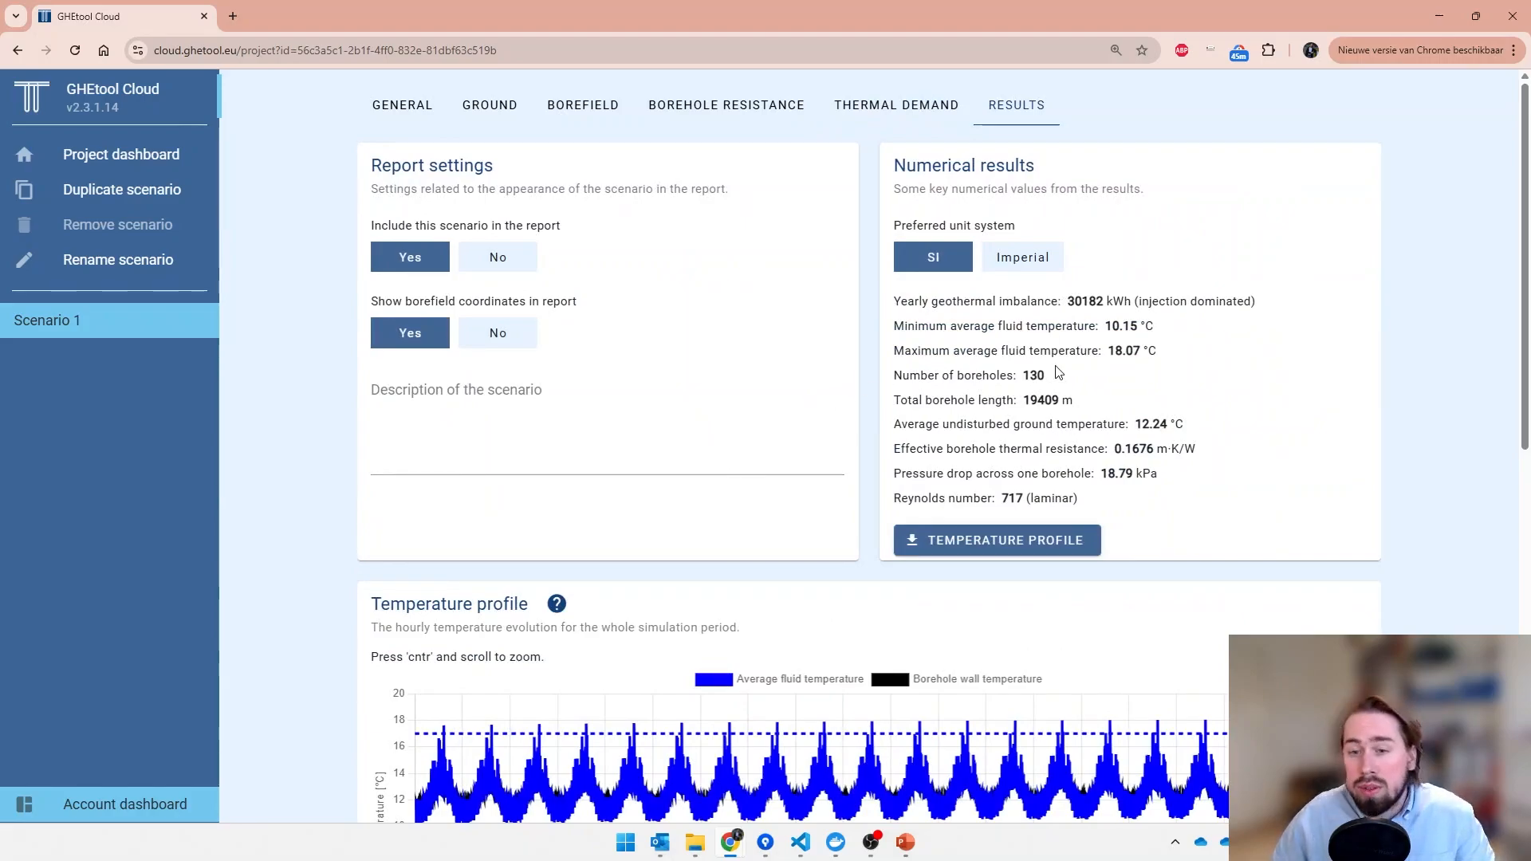
pyautogui.scroll(-1, 396, 492)
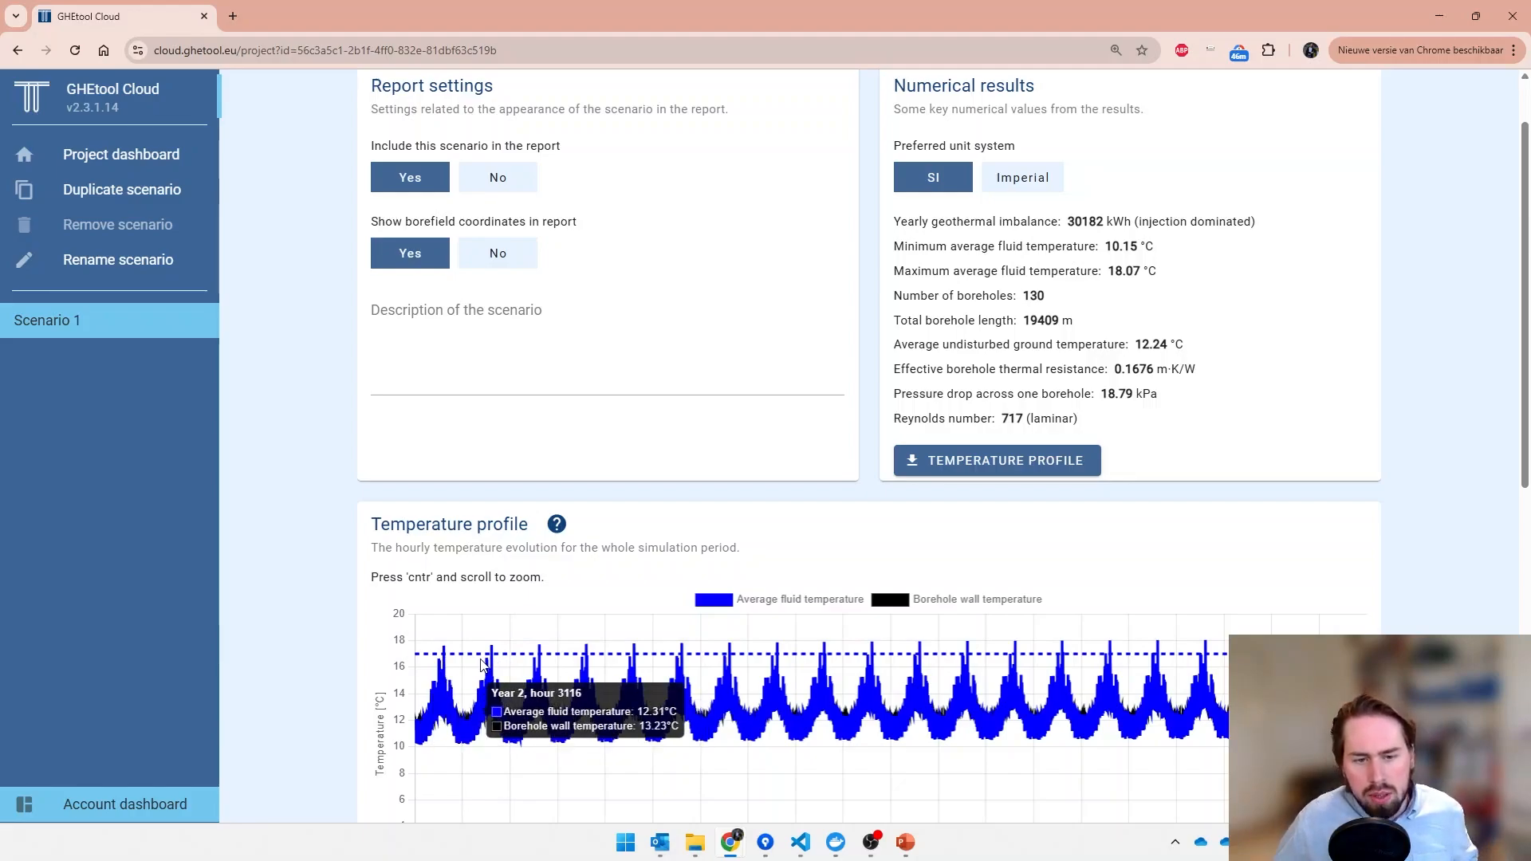
pyautogui.scroll(3, 489, 666)
pyautogui.scroll(5, 489, 666)
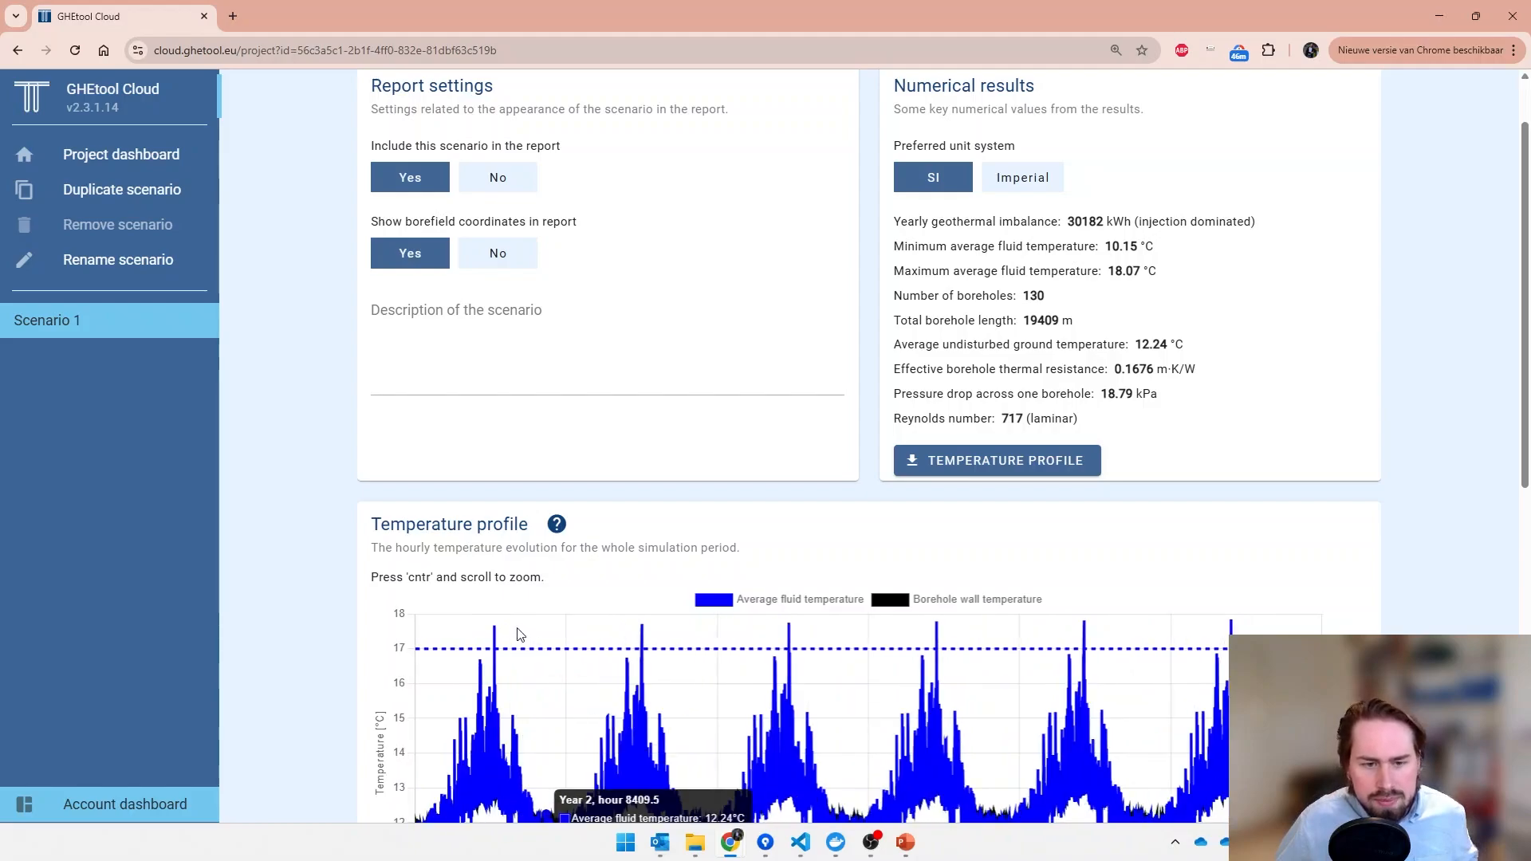
pyautogui.scroll(5, 454, 633)
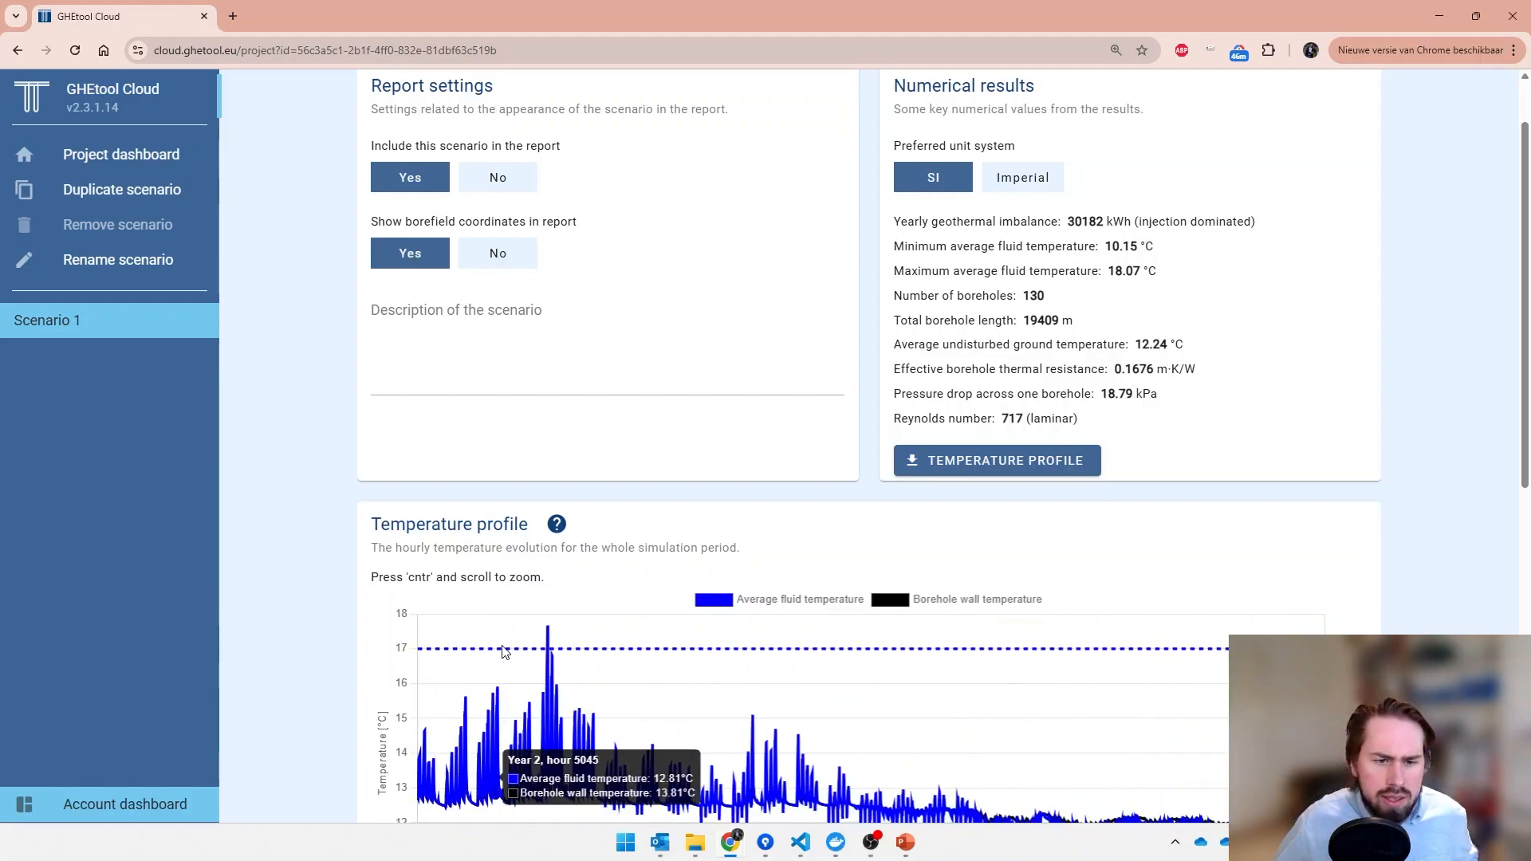
pyautogui.scroll(5, 524, 650)
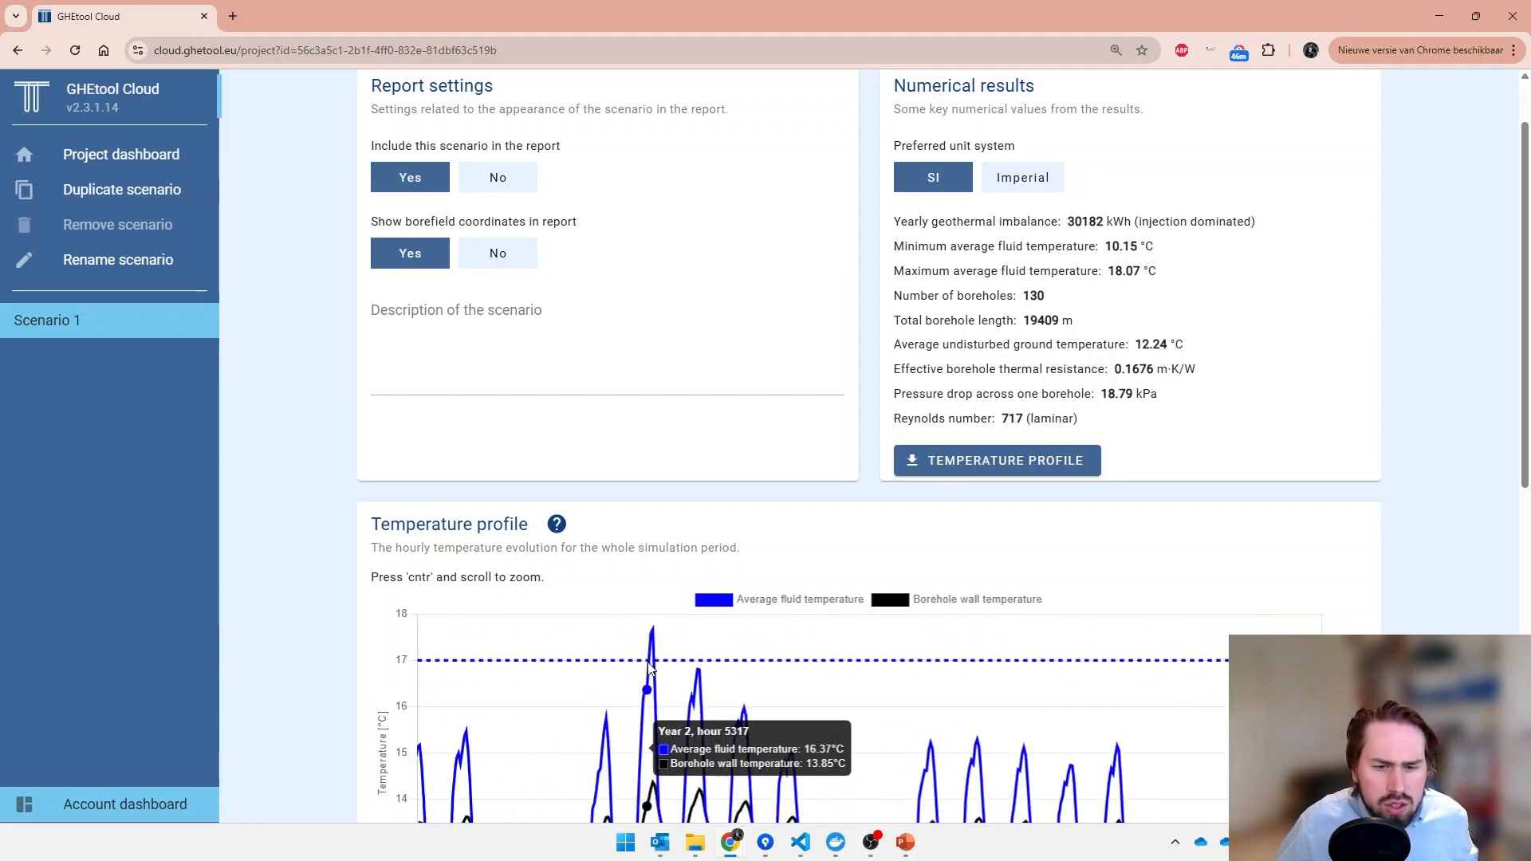
pyautogui.scroll(3, 650, 666)
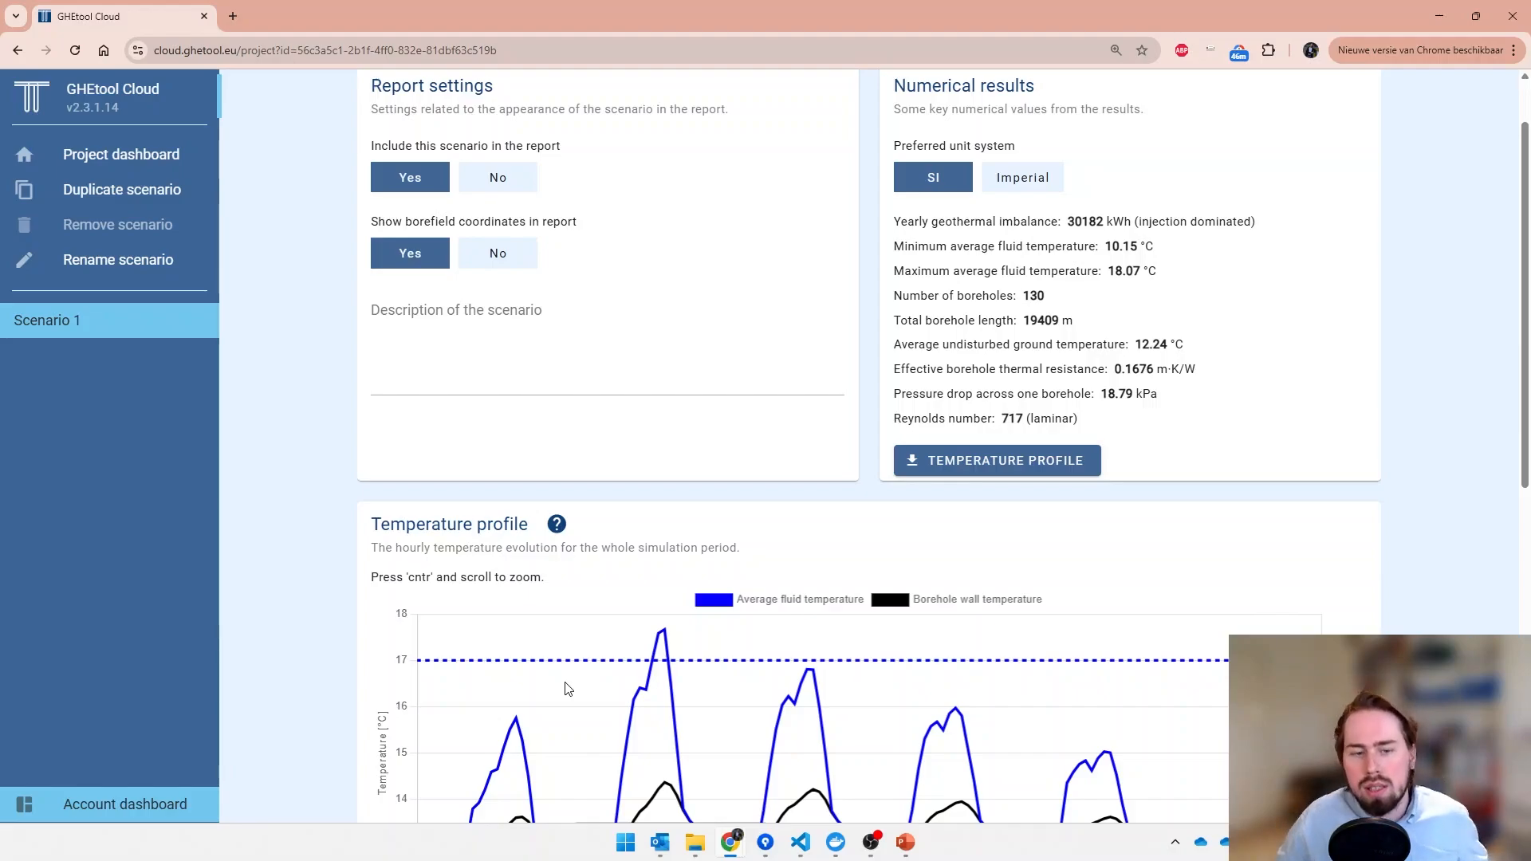
pyautogui.keyDown('ctrl'); pyautogui.scroll(-4, 566, 689); pyautogui.keyUp('ctrl')
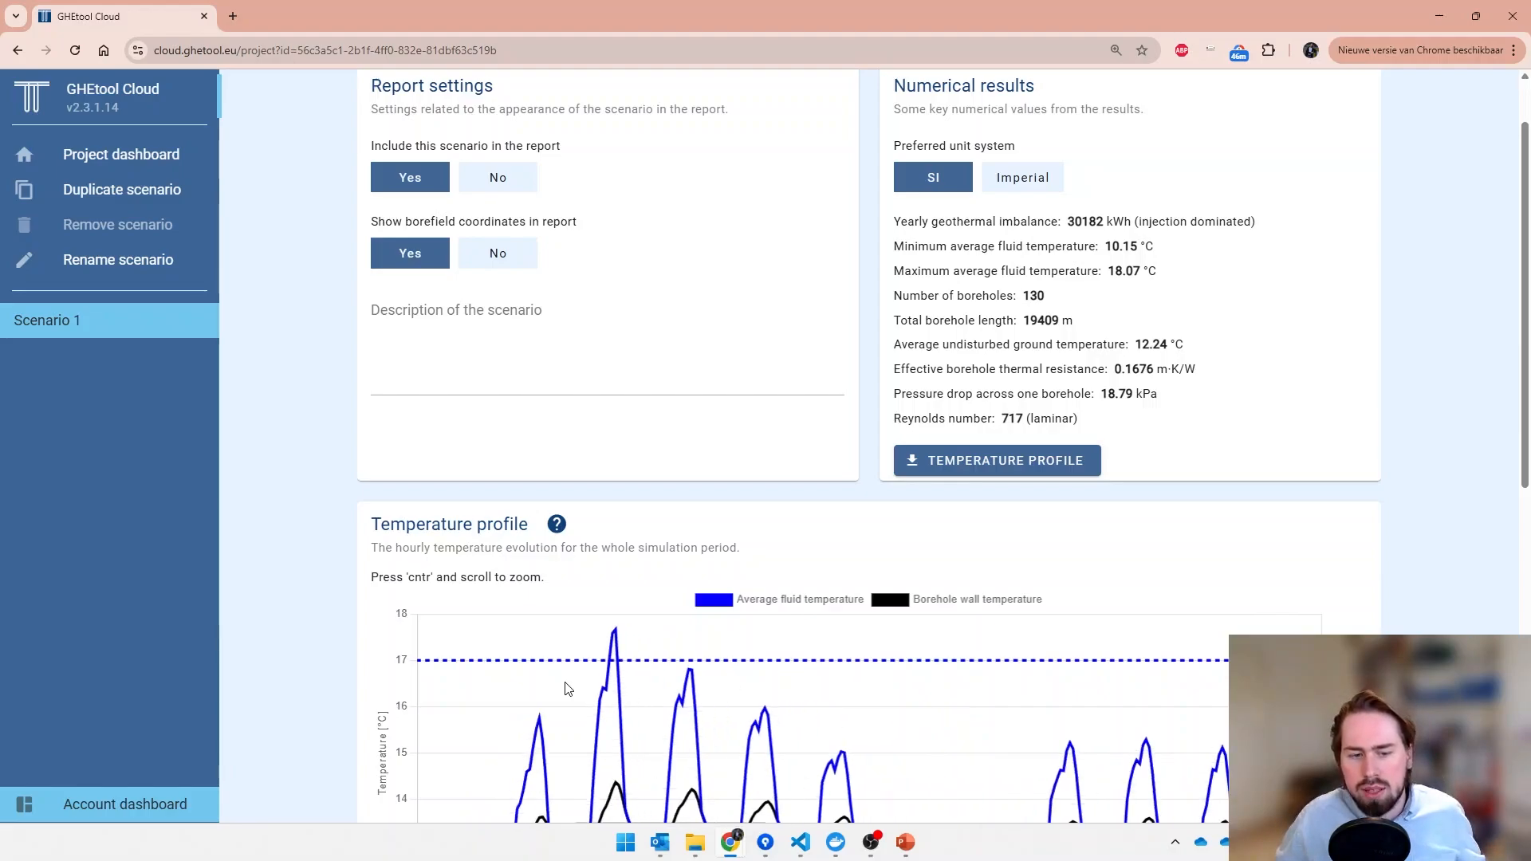
pyautogui.keyDown('ctrl'); pyautogui.scroll(-4, 564, 690); pyautogui.keyUp('ctrl')
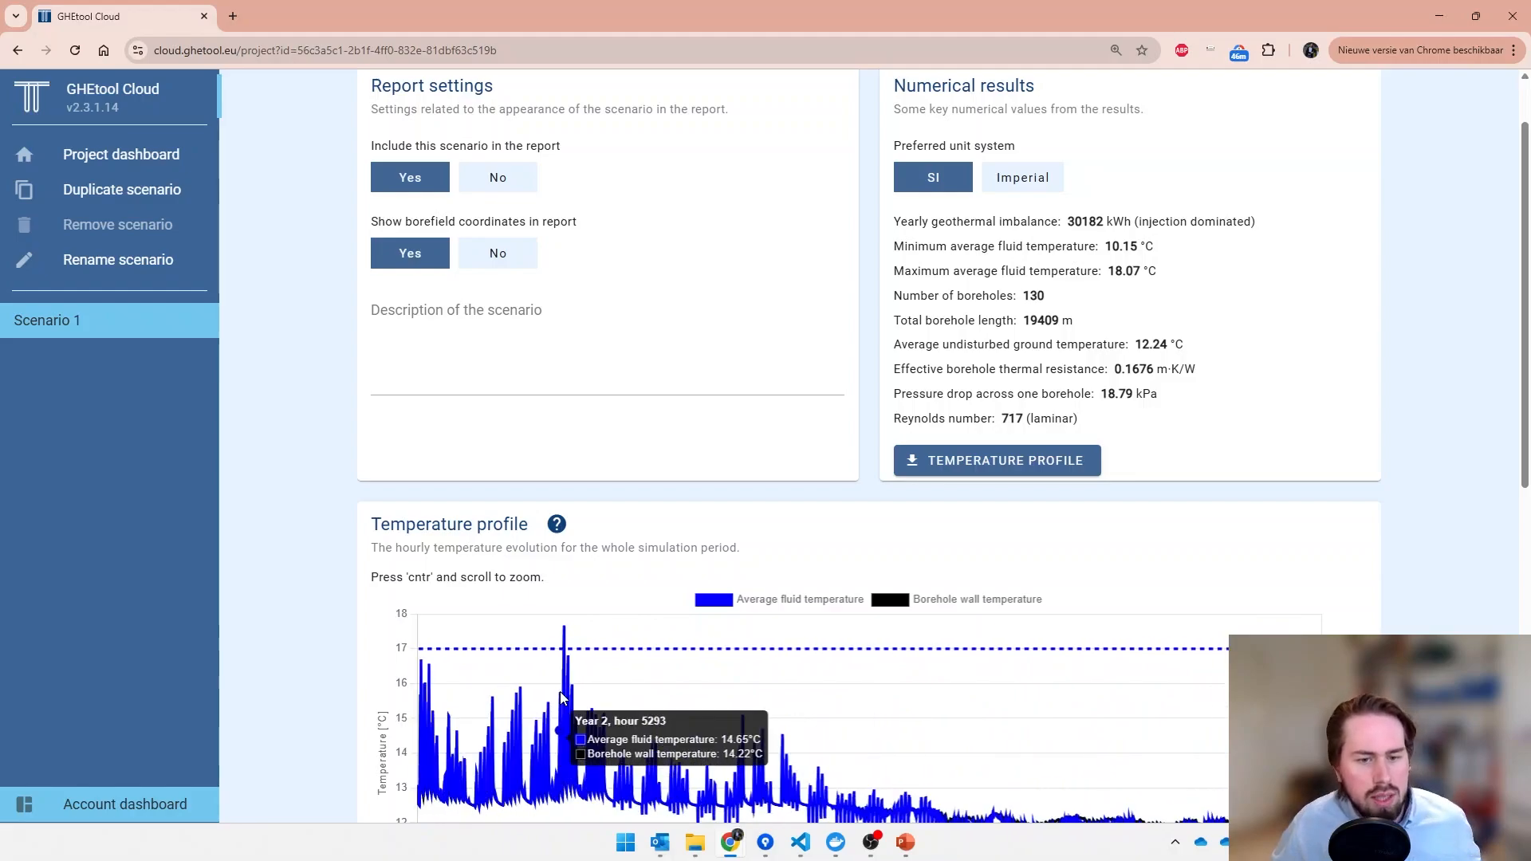
pyautogui.keyDown('ctrl'); pyautogui.scroll(-4, 563, 698); pyautogui.keyUp('ctrl')
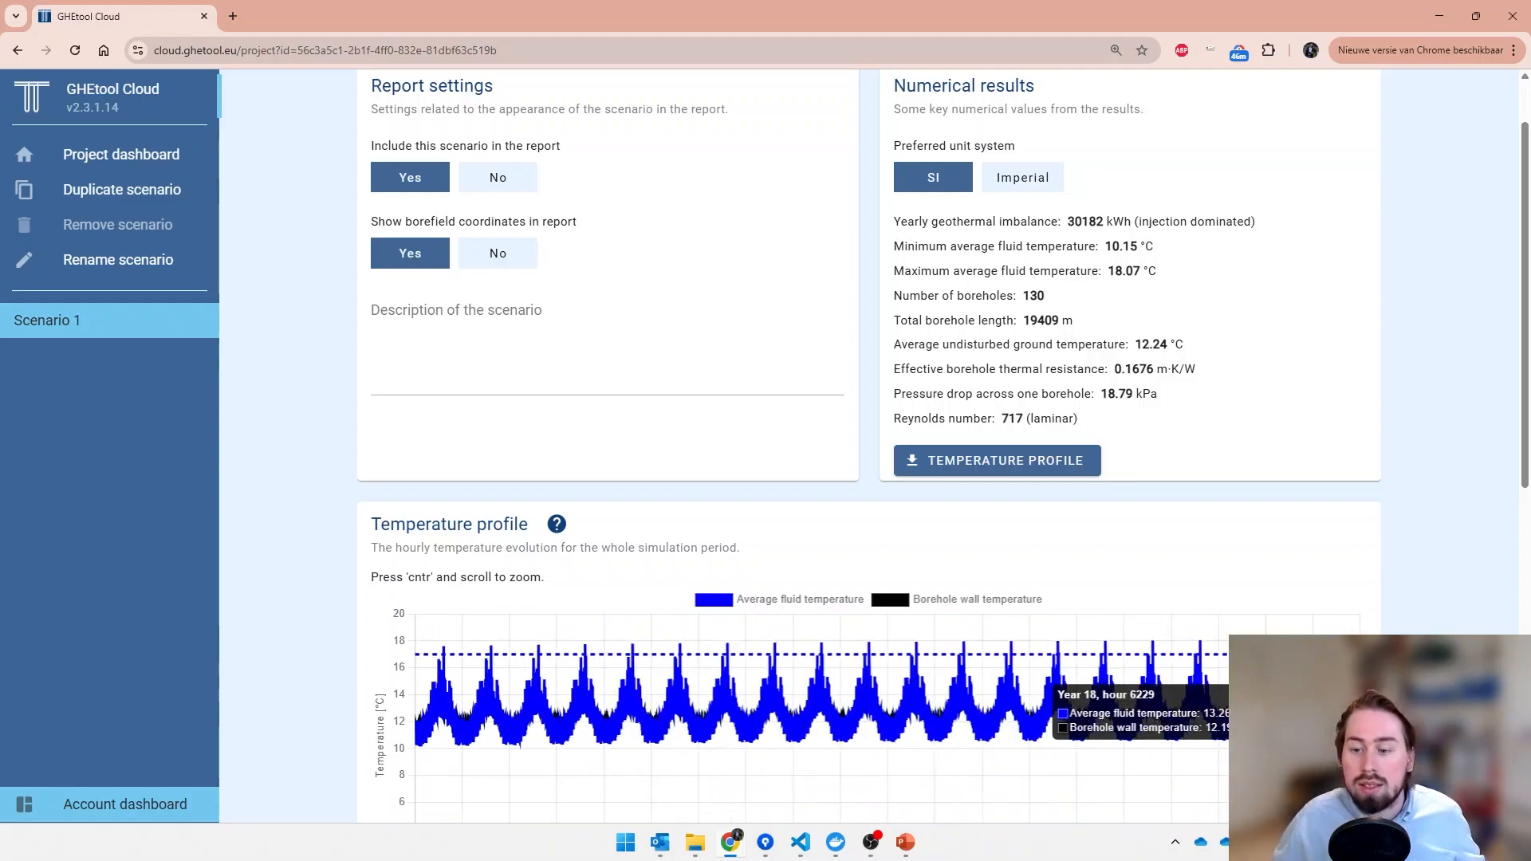
pyautogui.scroll(-2, 1443, 590)
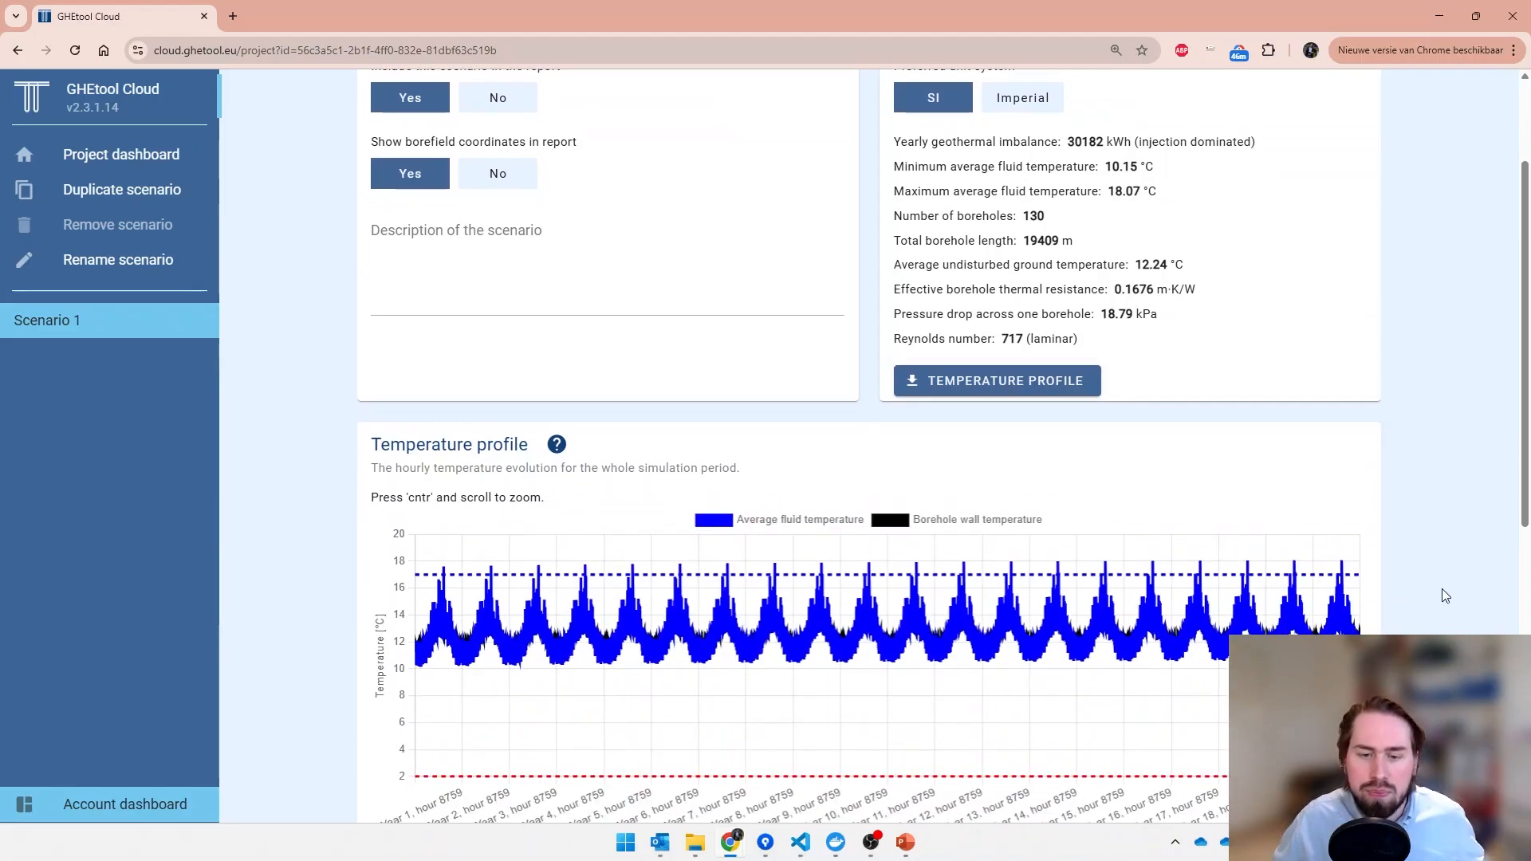
pyautogui.scroll(2, 1439, 579)
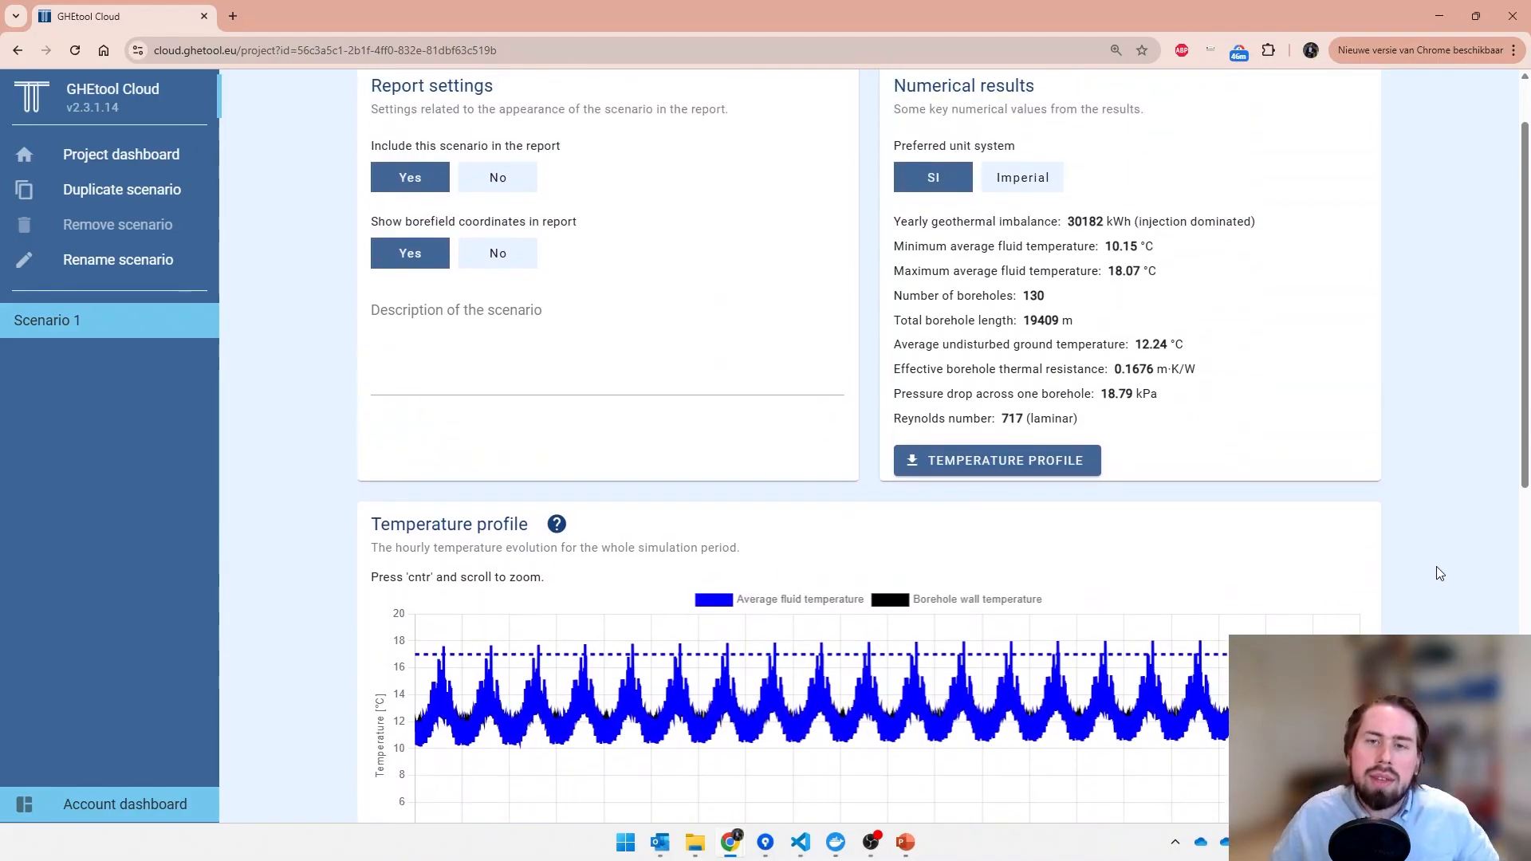
pyautogui.scroll(-1, 1439, 578)
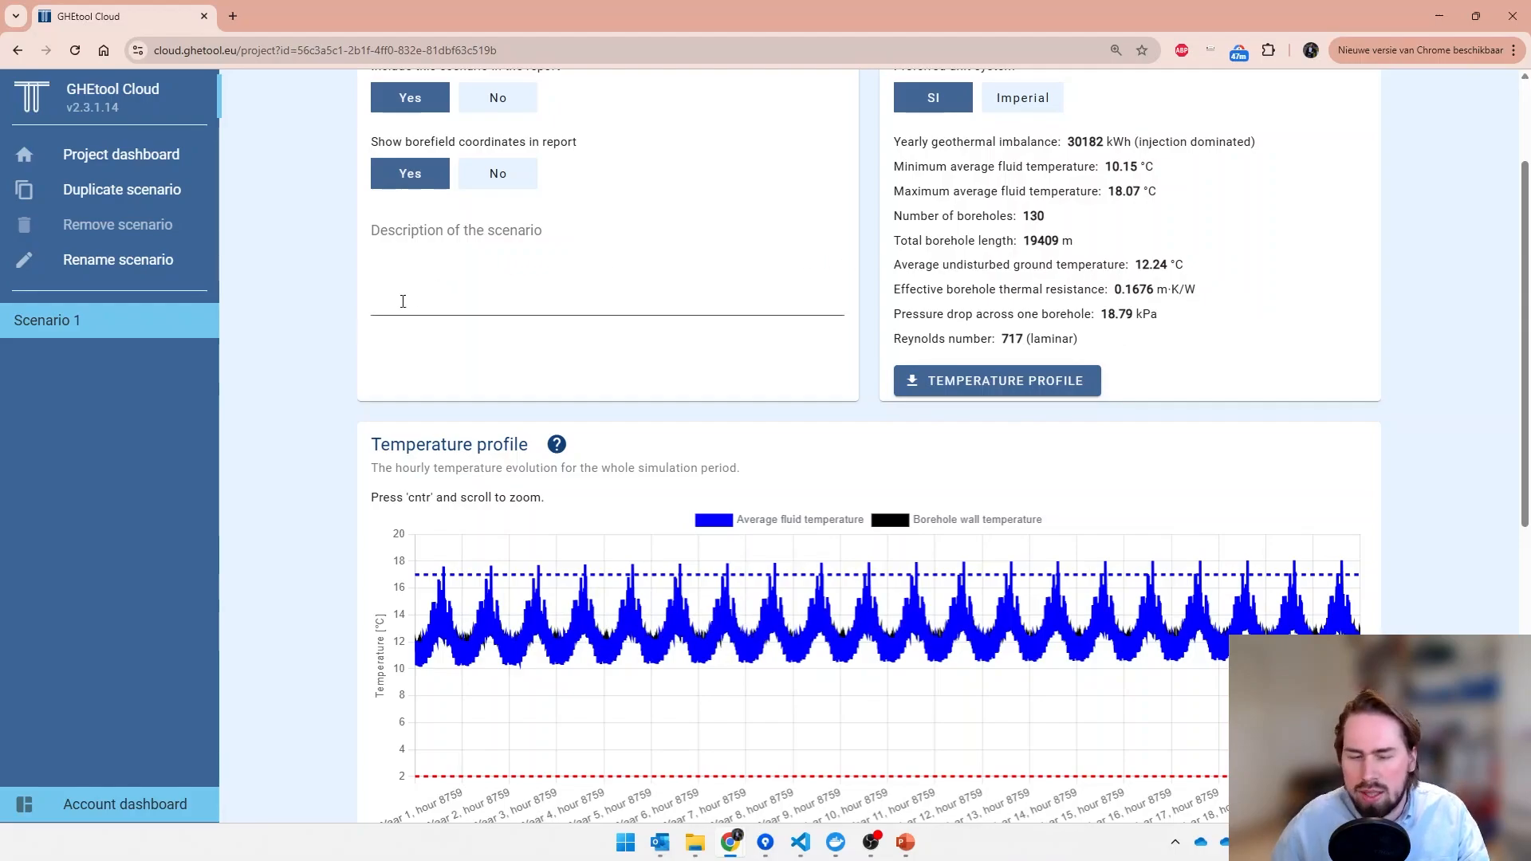
# - Duplicate Scenario 1 and name the copy "Scenario 1 (active)"
pyautogui.click(174, 199)
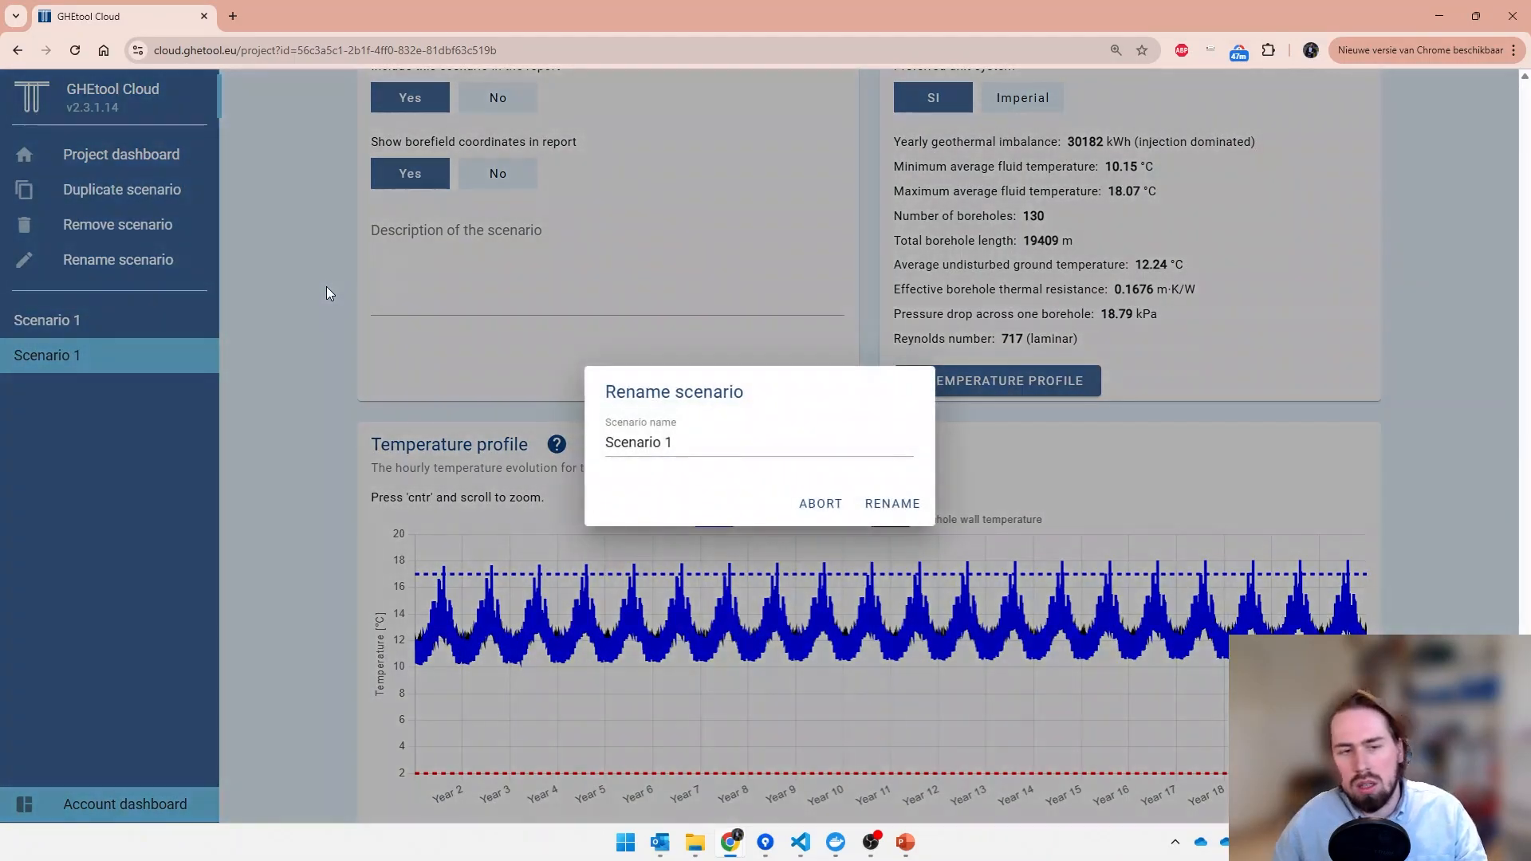
pyautogui.click(856, 457)
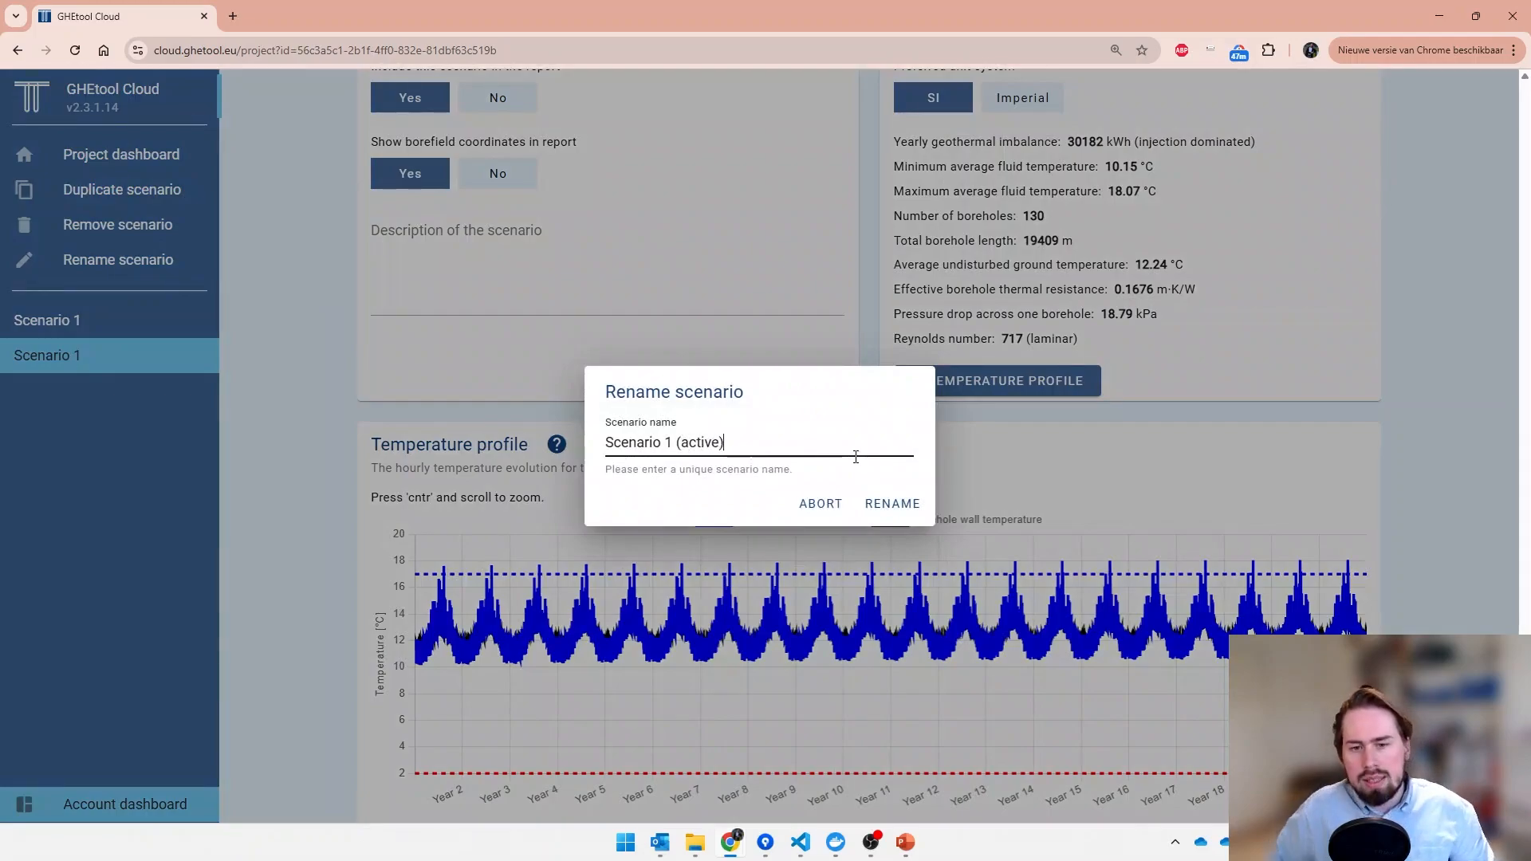
pyautogui.write('(active)')
pyautogui.click(891, 503)
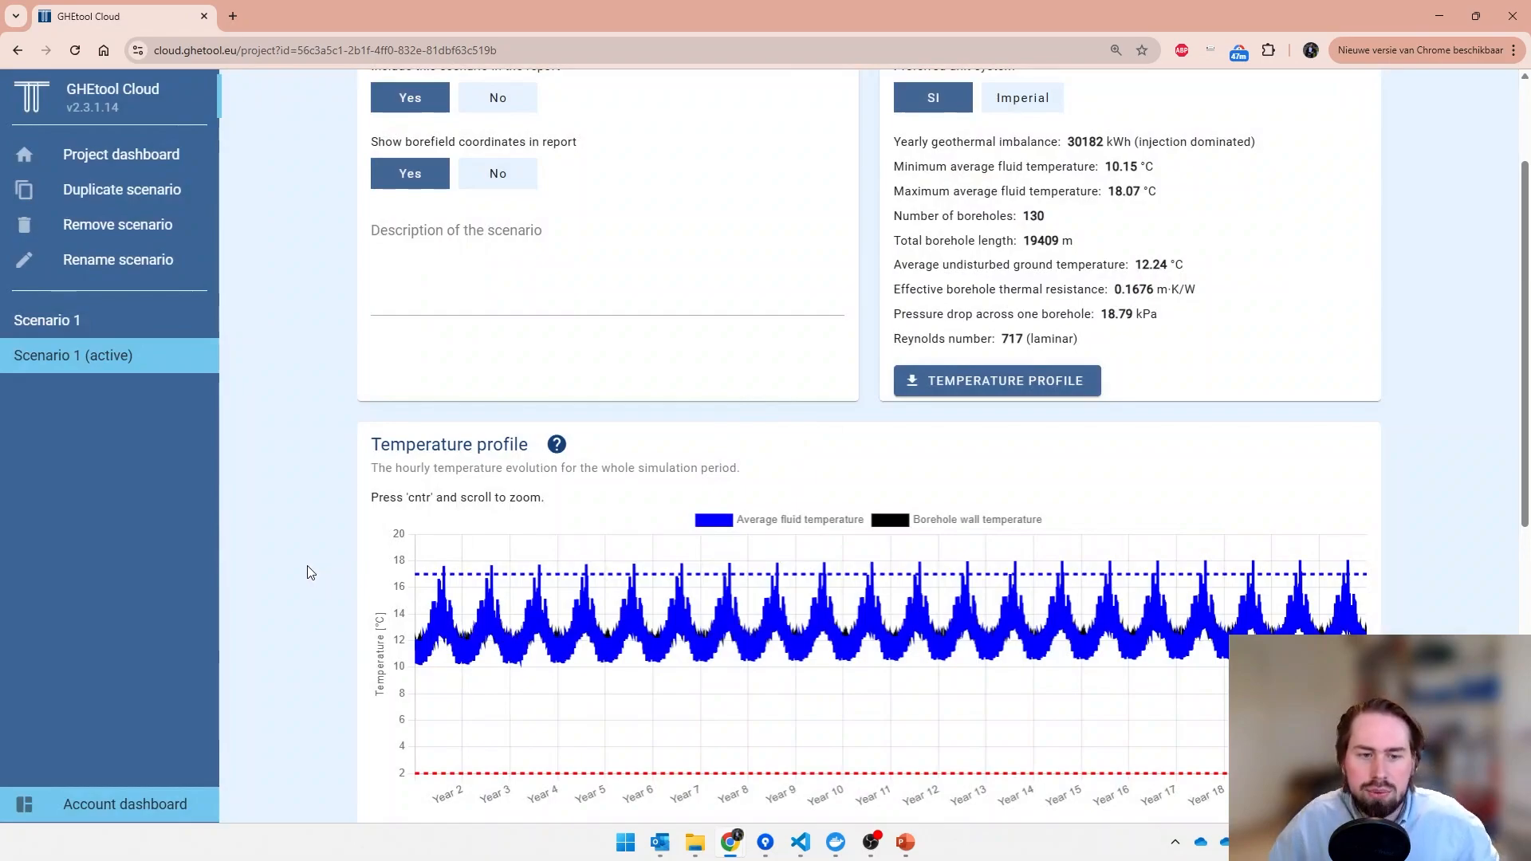
# - Set the maximum average fluid temperature of Scenario 1 (active) to 25 °C in the general simulation settings
pyautogui.scroll(2, 309, 572)
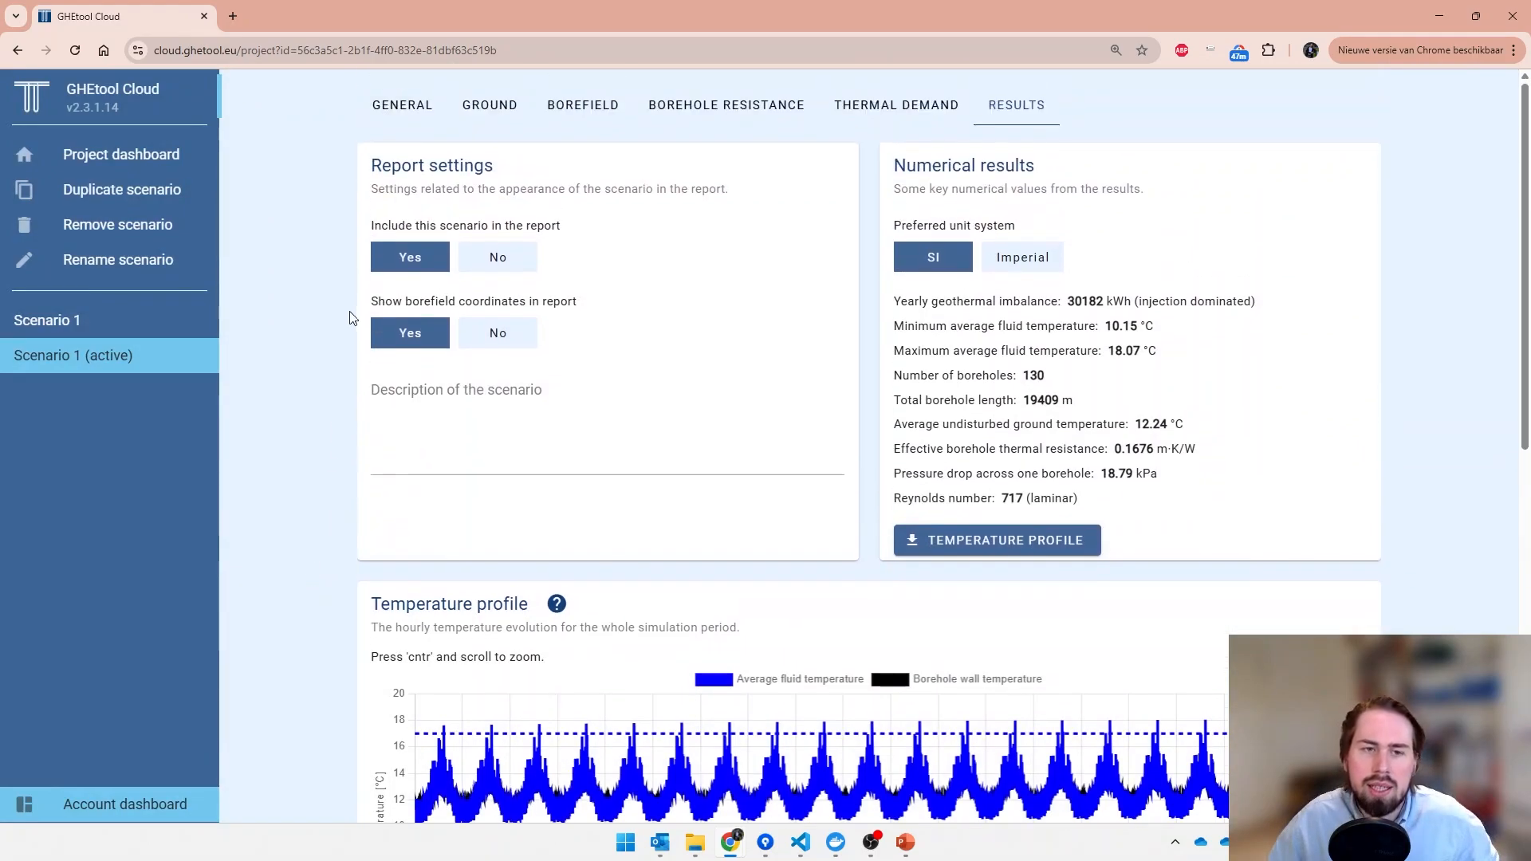
pyautogui.click(408, 118)
pyautogui.moveTo(1123, 296); pyautogui.dragTo(941, 291)
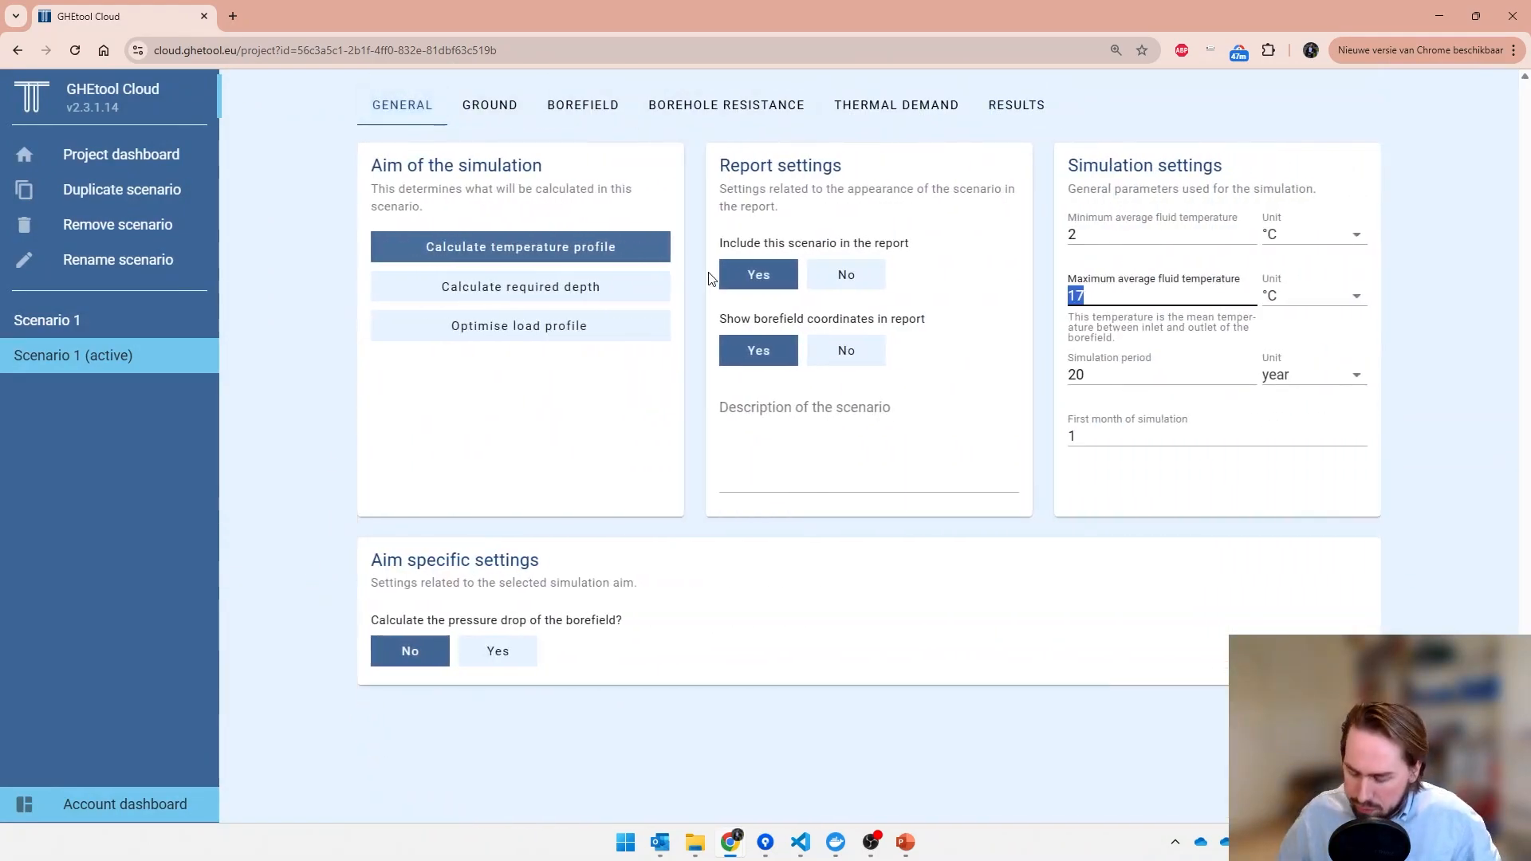
pyautogui.write('25')
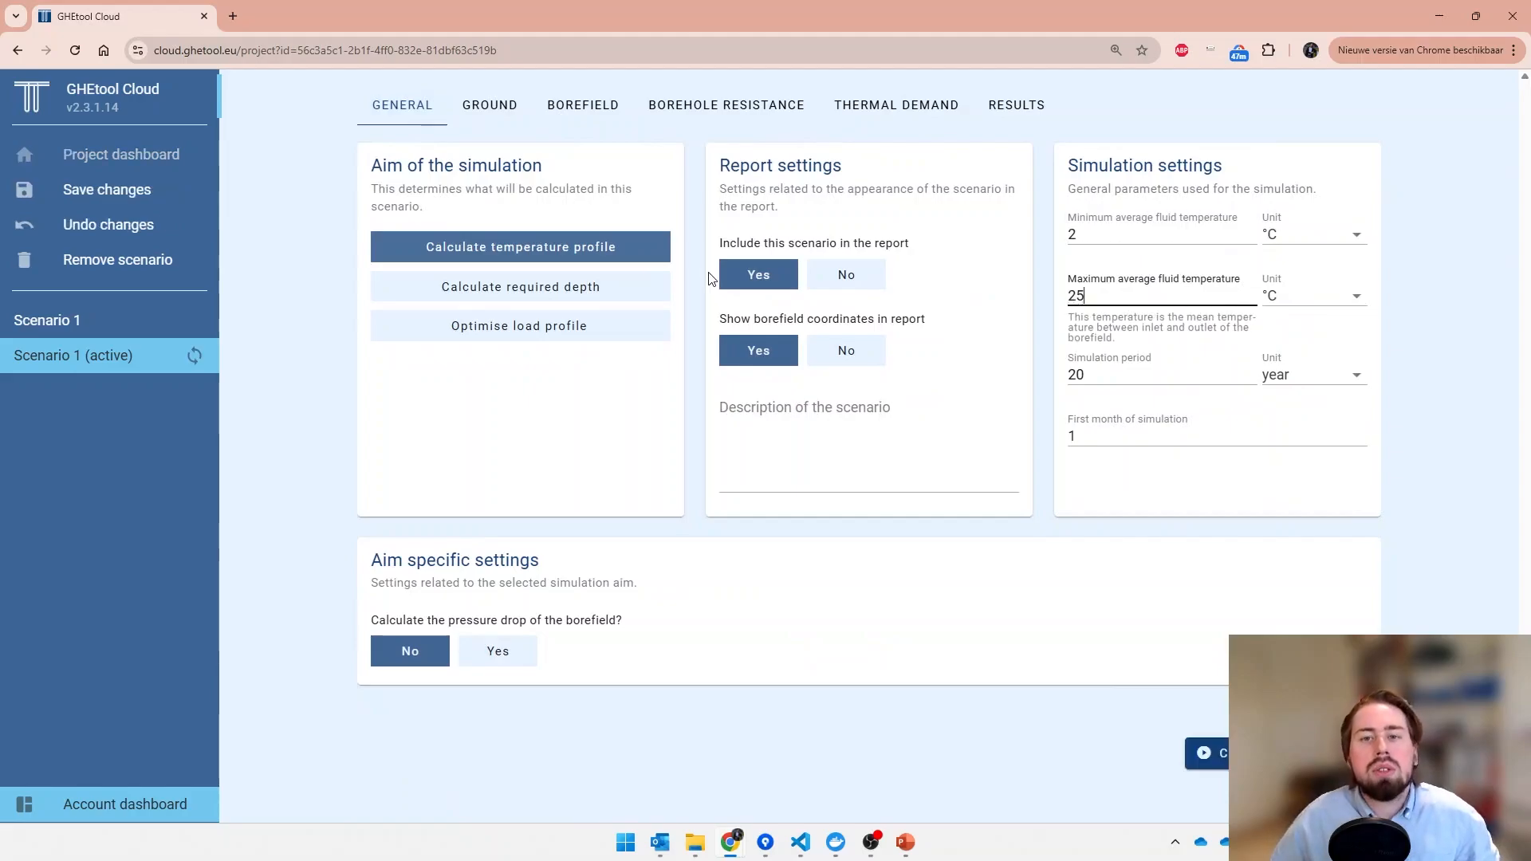
# - Set the heat pump's SEER to 7 in the thermal demand settings of Scenario 1 (active)
pyautogui.click(925, 105)
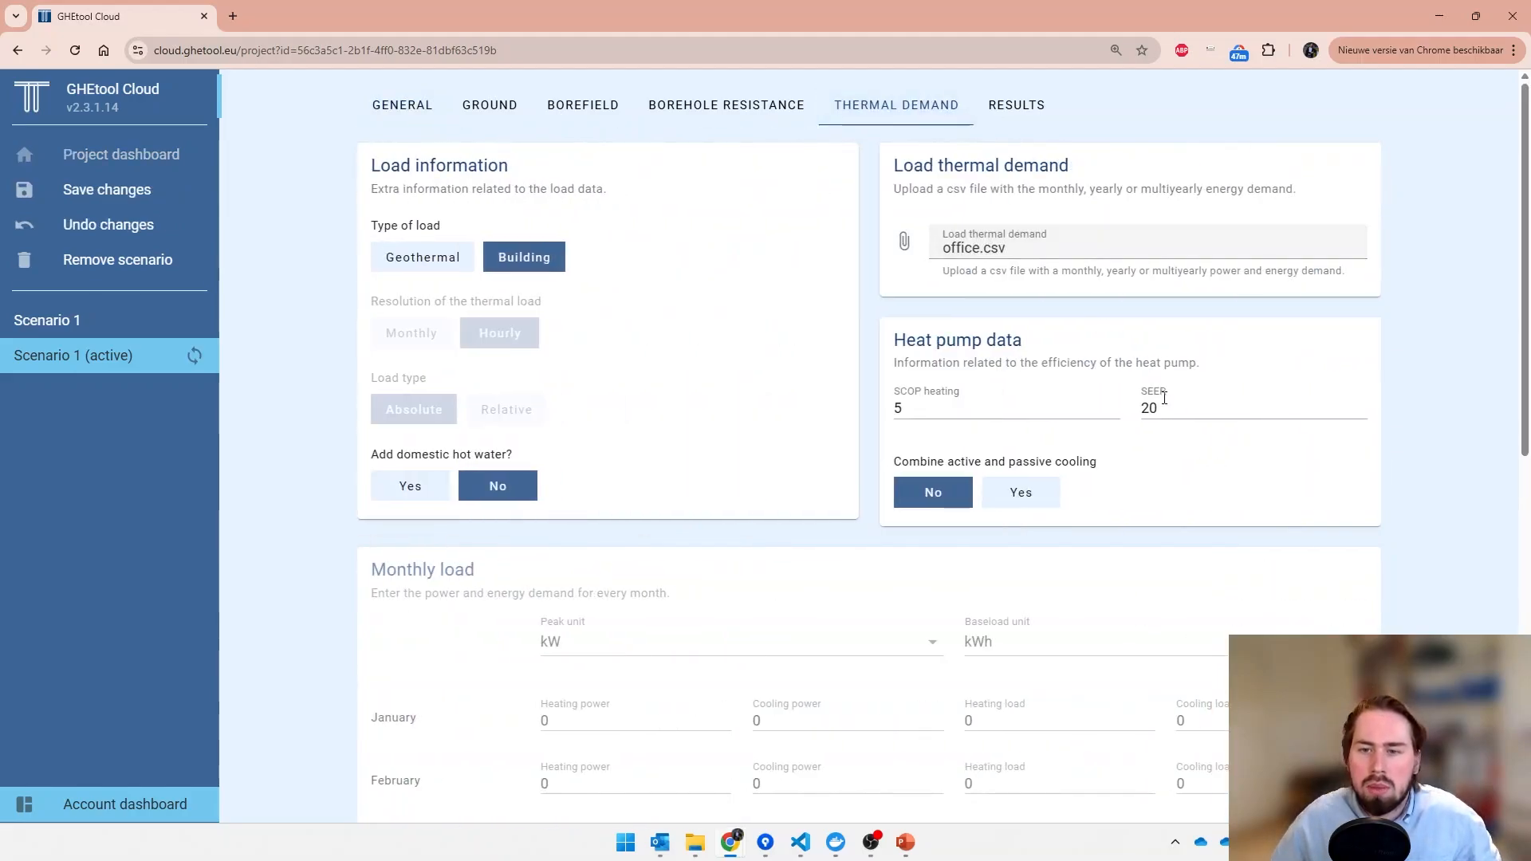
pyautogui.doubleClick(1164, 398)
pyautogui.write('7')
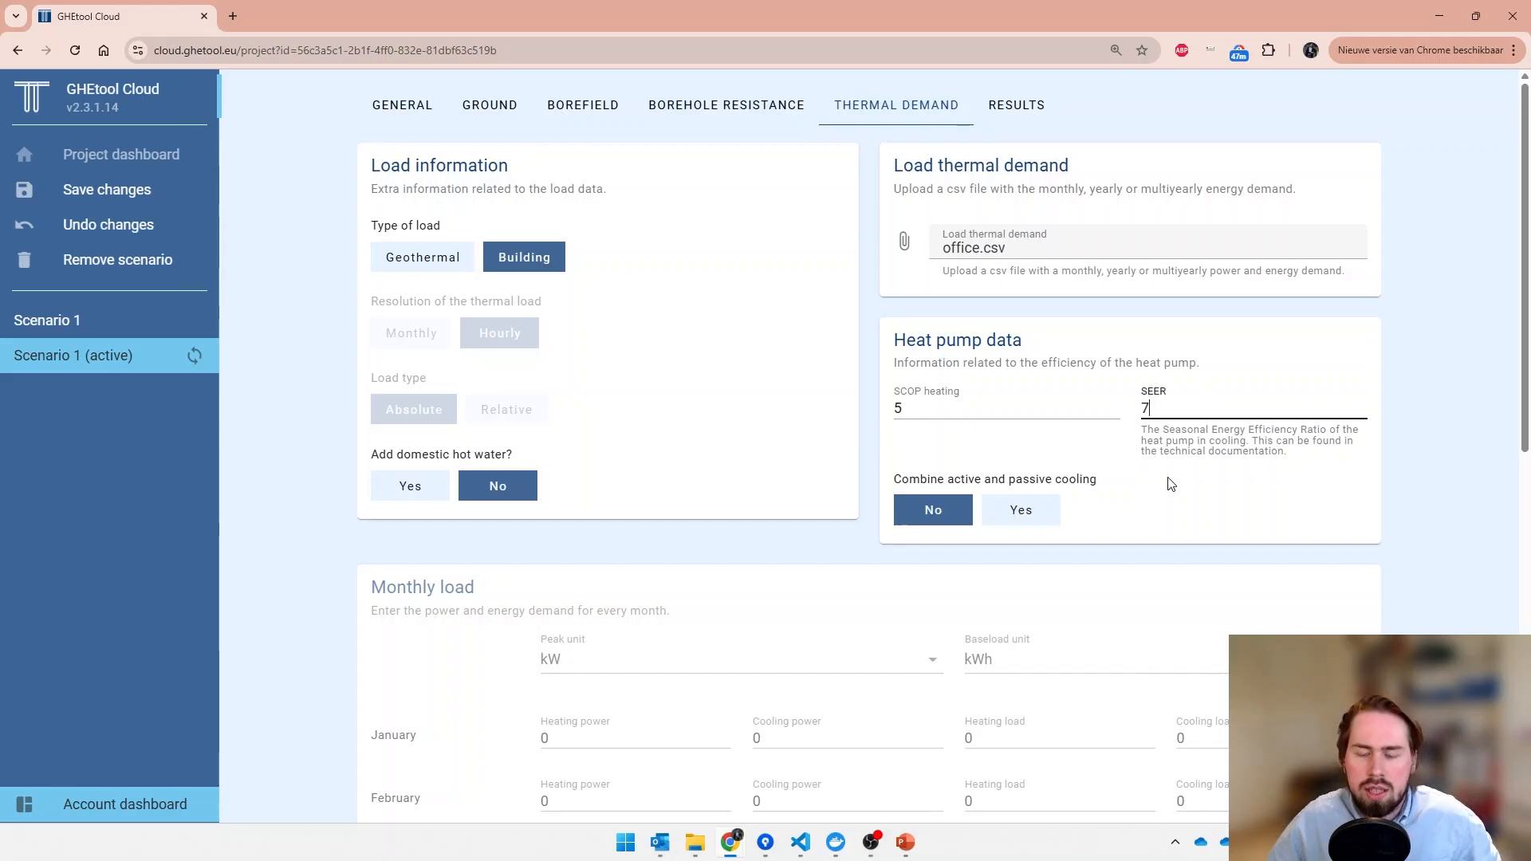
pyautogui.click(866, 464)
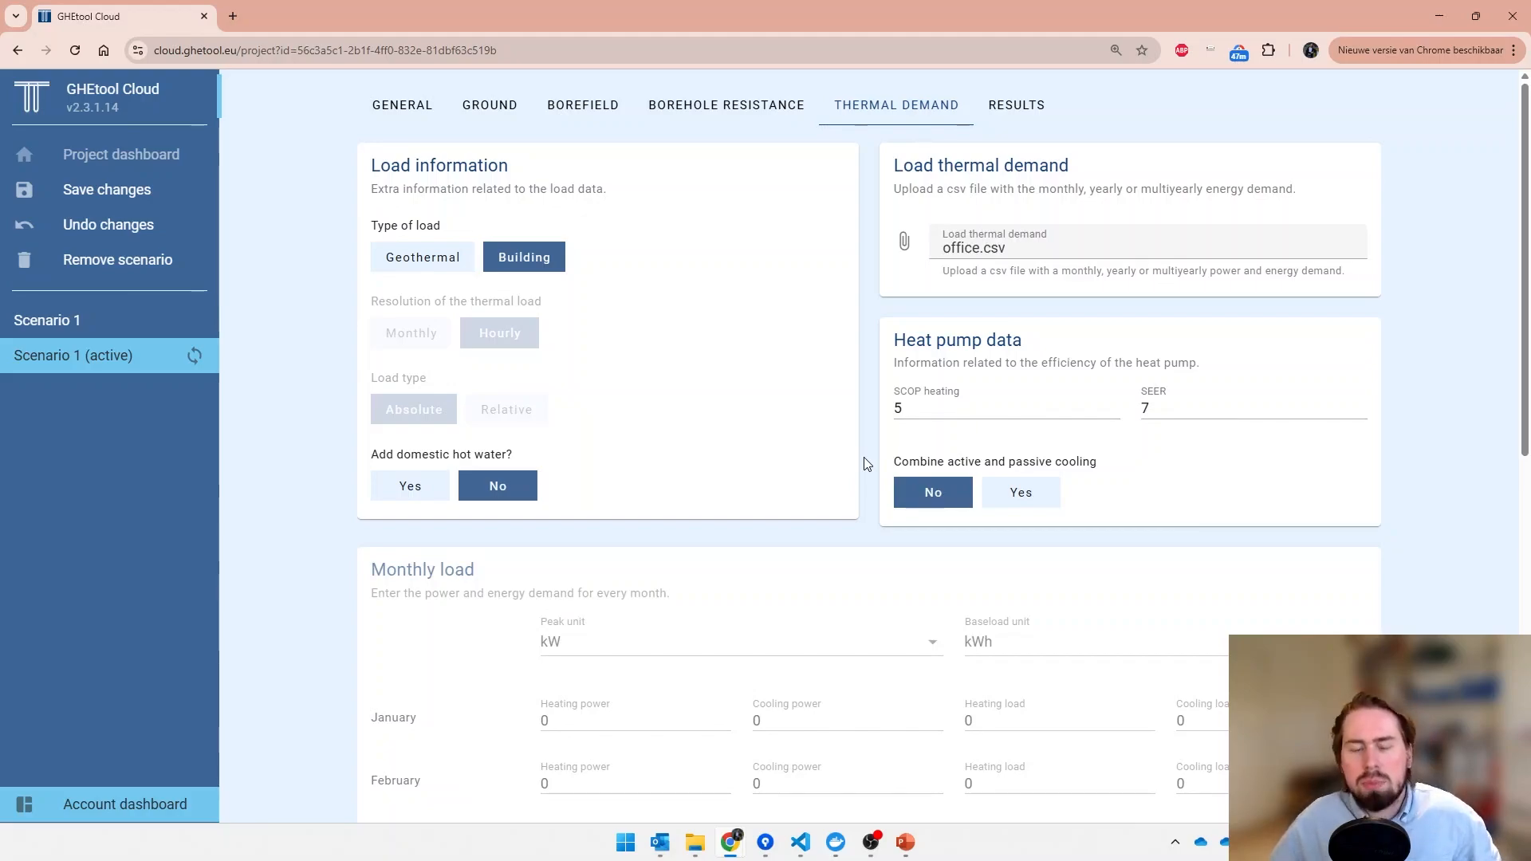
# - Set the number of boreholes in the width direction to 7, run the calculation and review the results
pyautogui.click(591, 122)
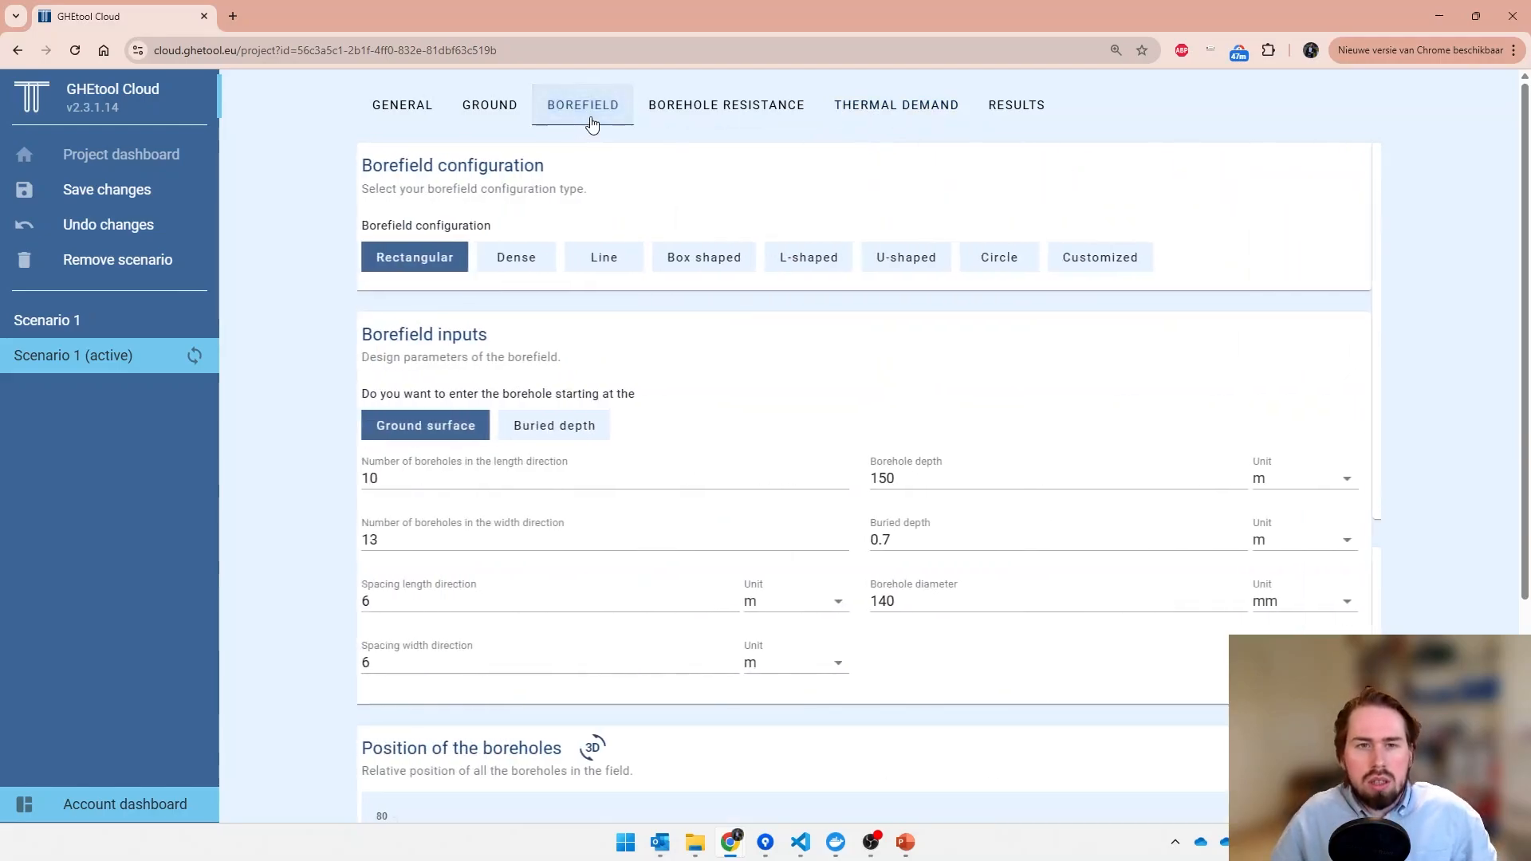
pyautogui.scroll(-1, 297, 503)
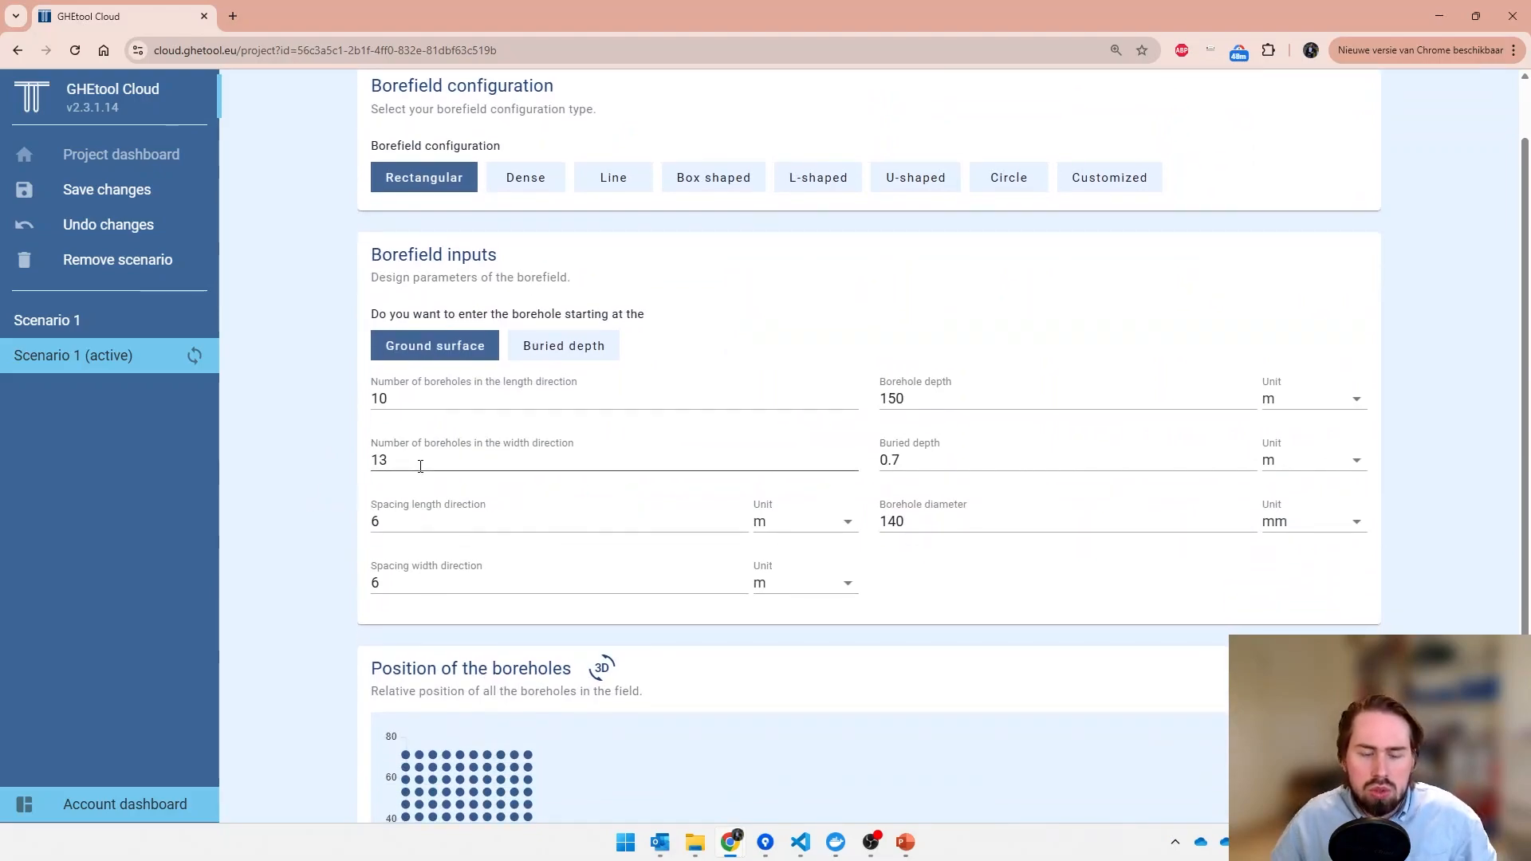
pyautogui.moveTo(419, 466); pyautogui.dragTo(261, 458)
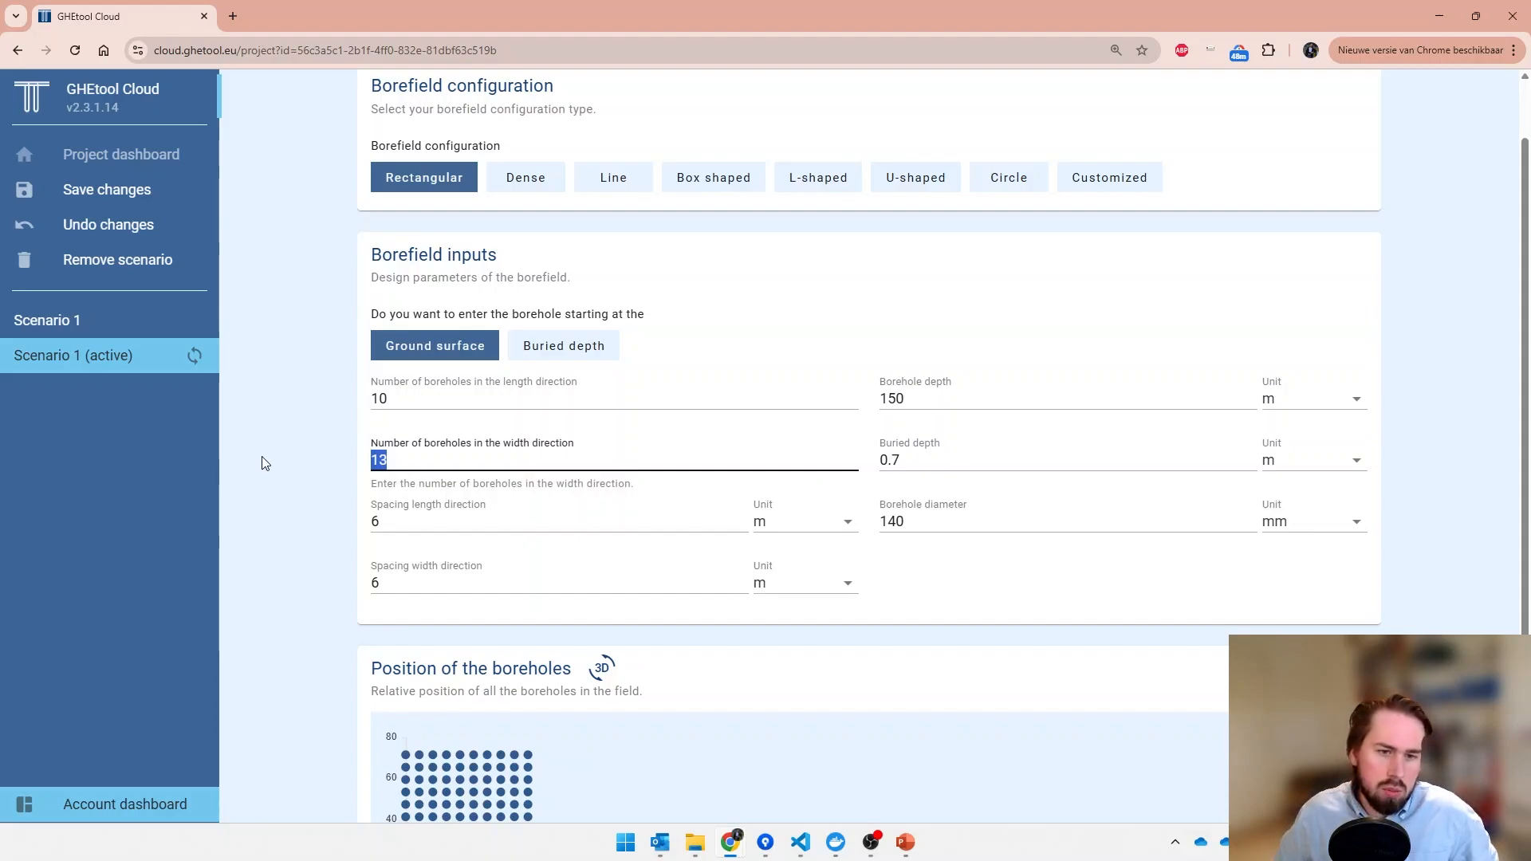
pyautogui.write('7')
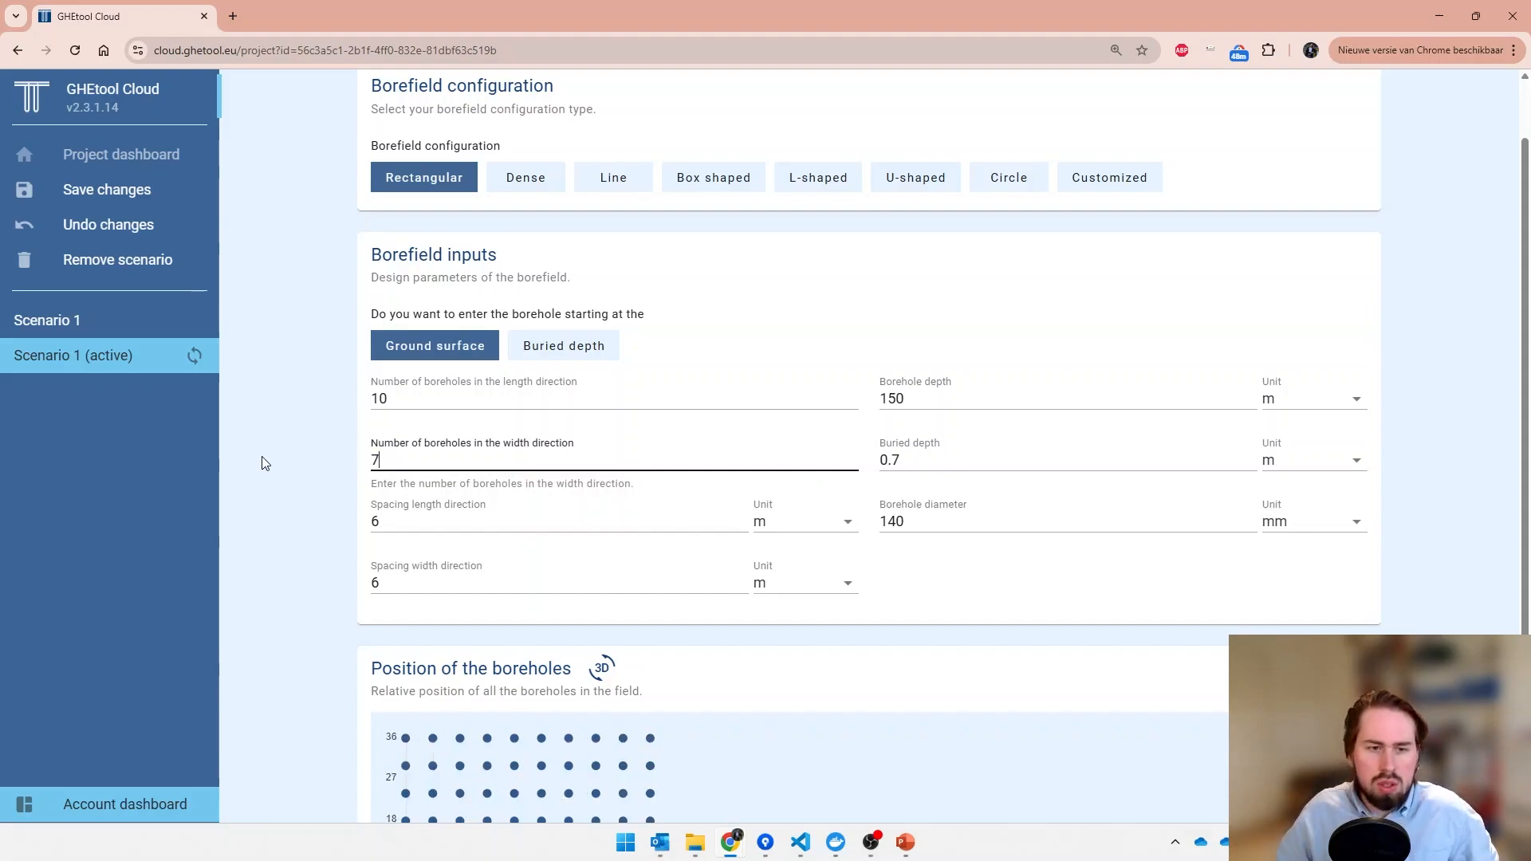
pyautogui.scroll(-3, 265, 463)
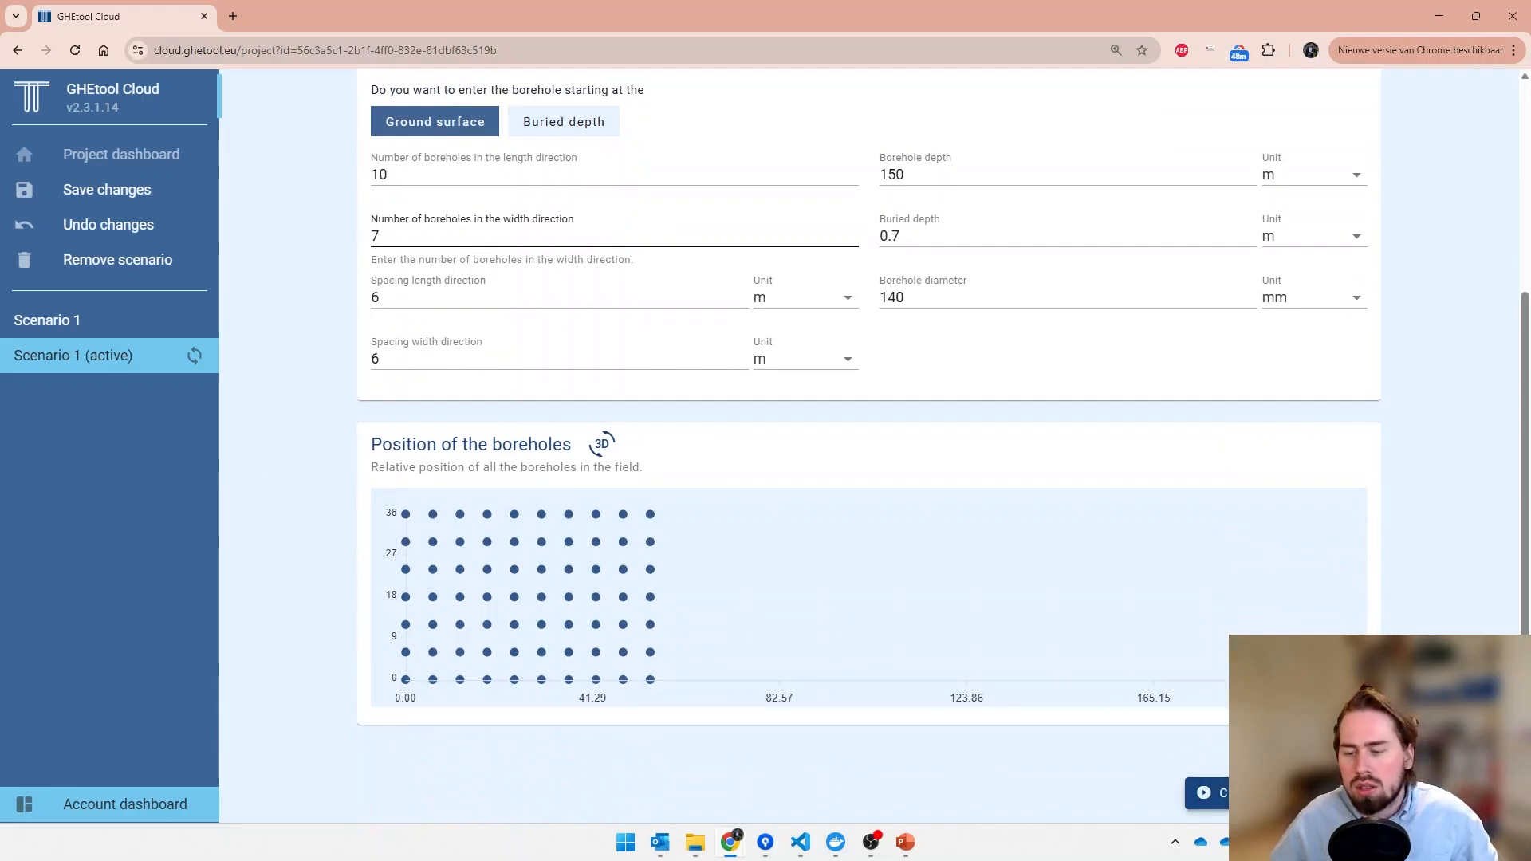
pyautogui.click(1284, 794)
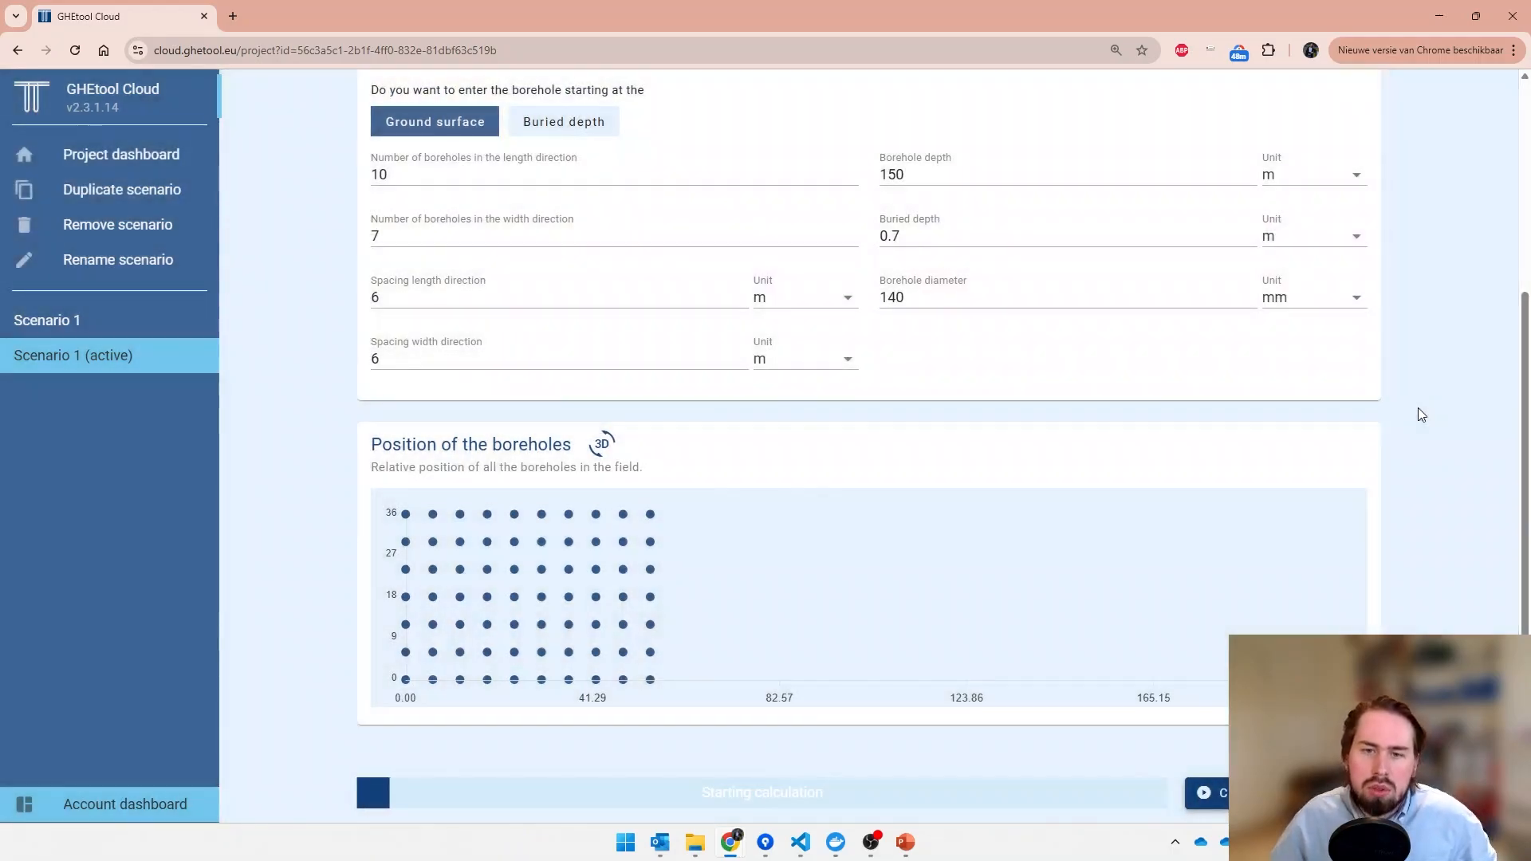
pyautogui.scroll(4, 1418, 414)
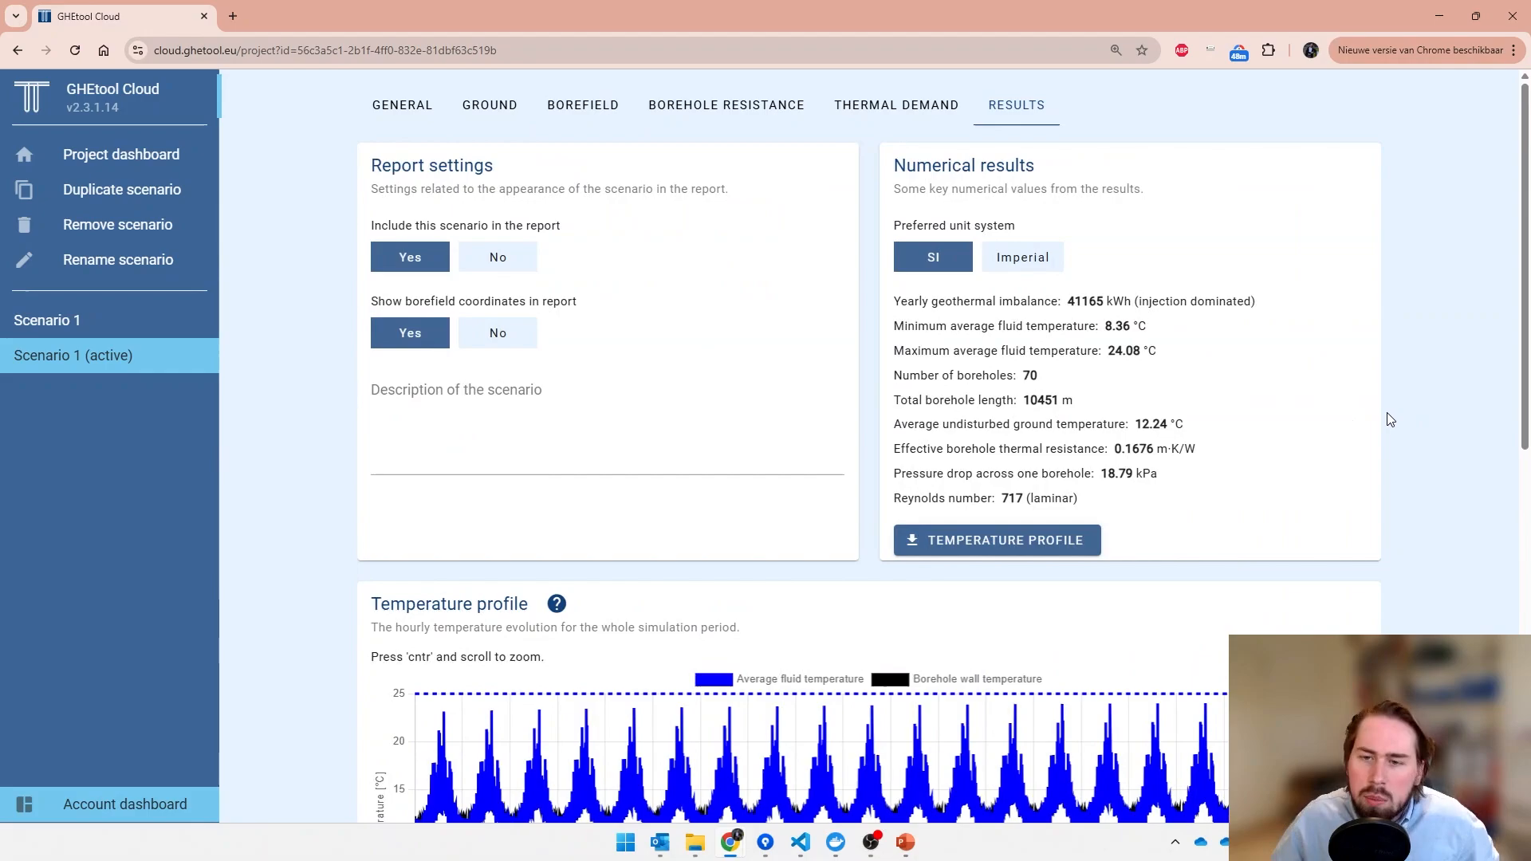
pyautogui.scroll(-1, 1391, 418)
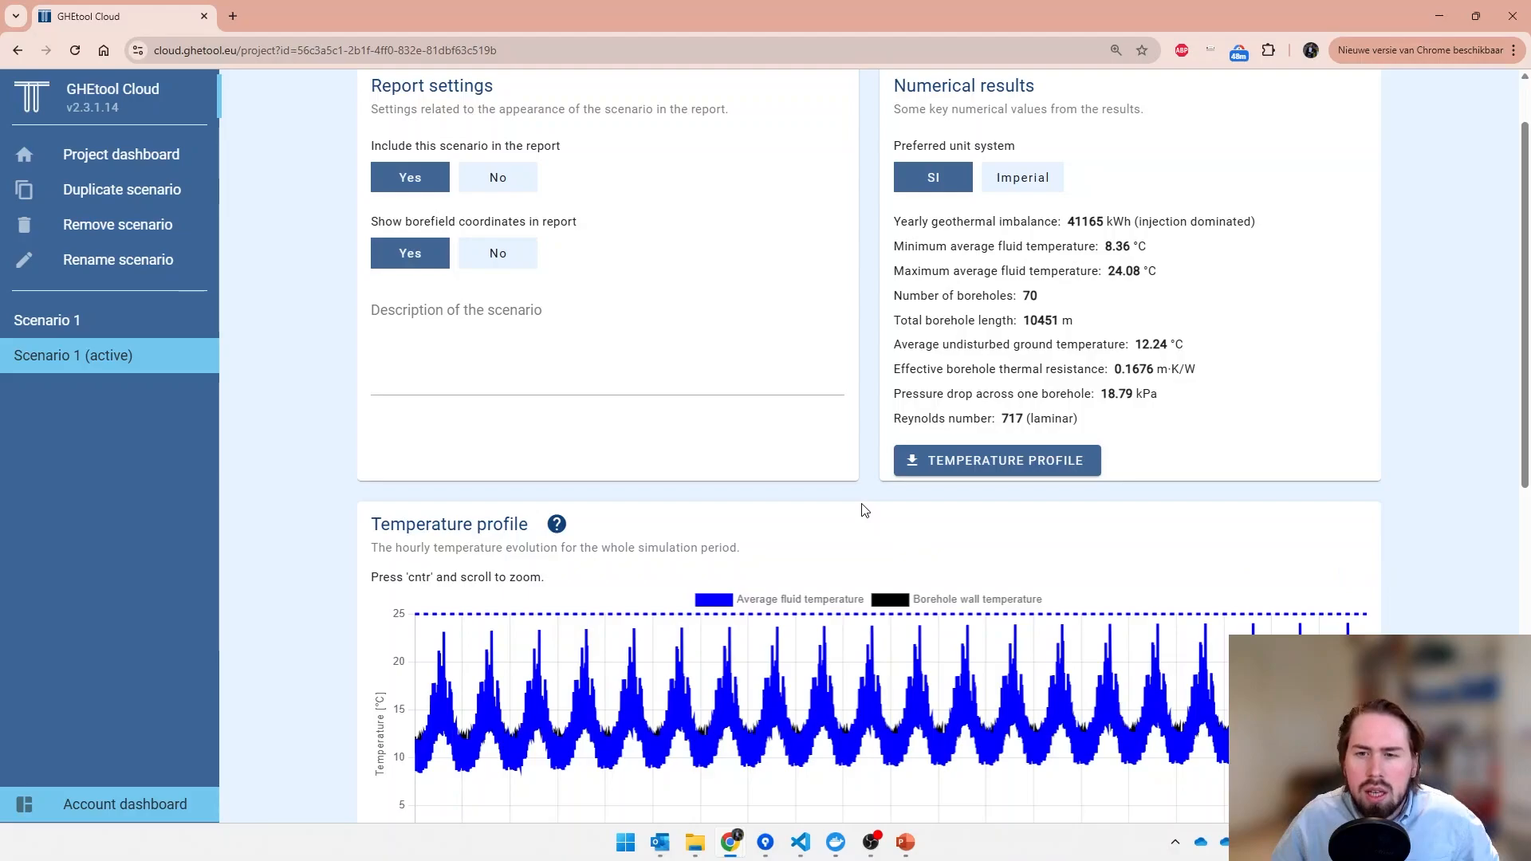
# - Reduce the boreholes in the width direction to 6 and recalculate Scenario 1 (active)
pyautogui.scroll(1, 865, 511)
pyautogui.click(590, 112)
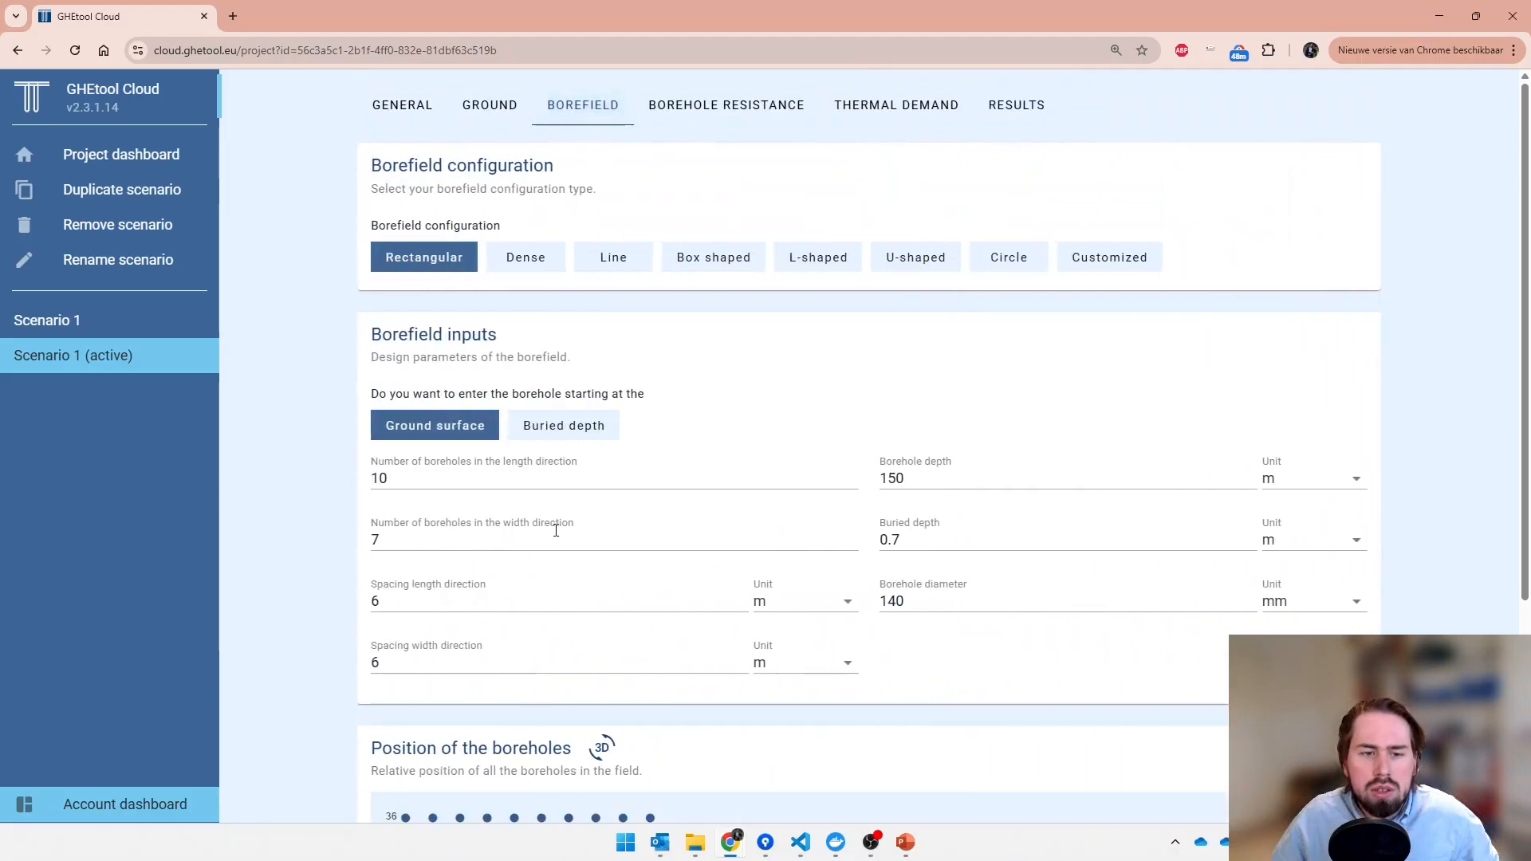
pyautogui.moveTo(454, 530); pyautogui.dragTo(244, 543)
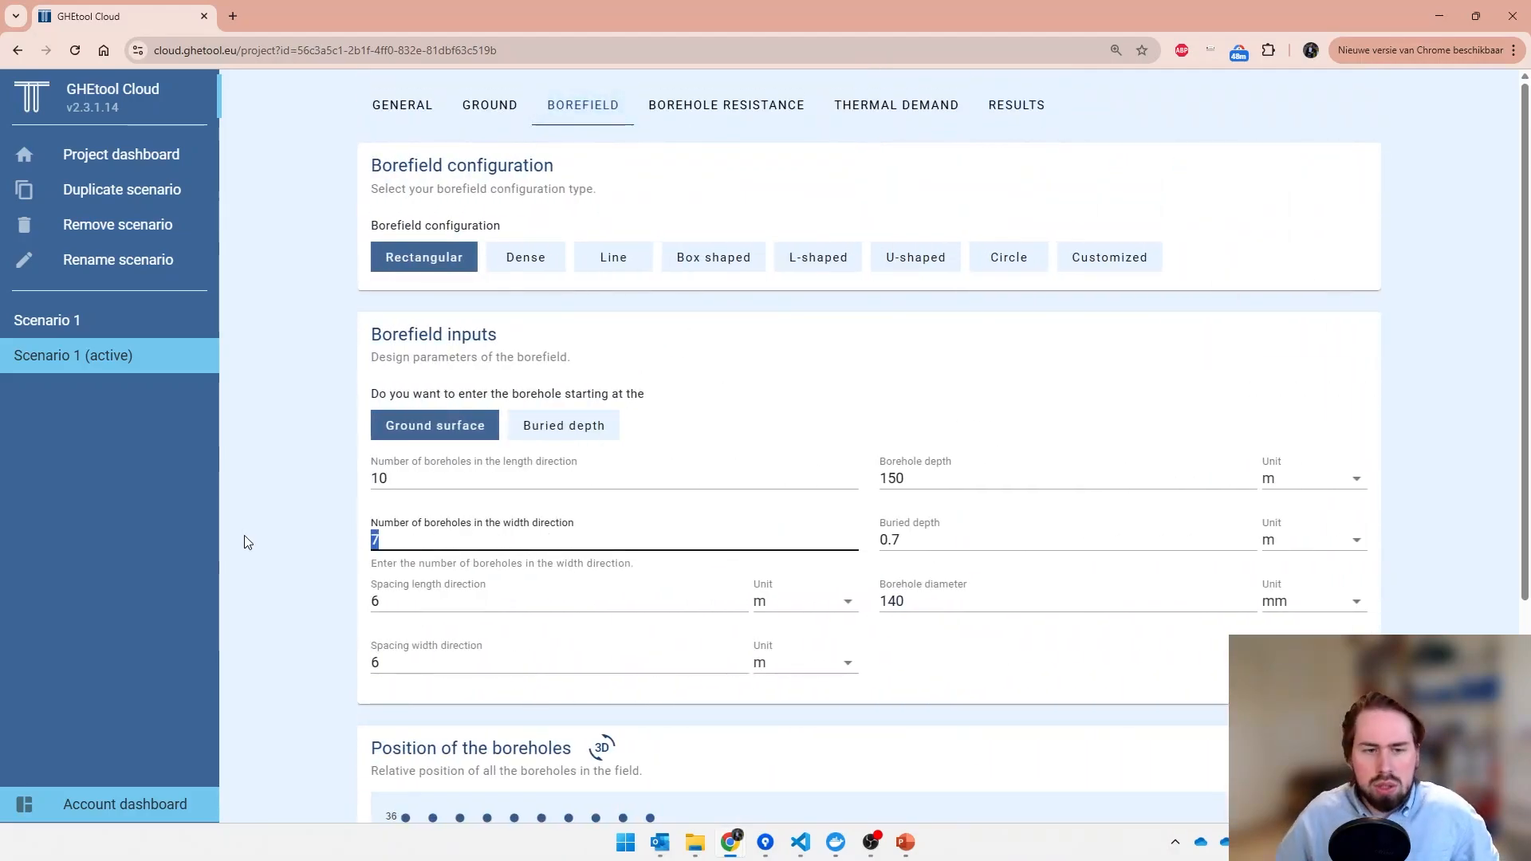
pyautogui.write('6')
pyautogui.scroll(-4, 252, 543)
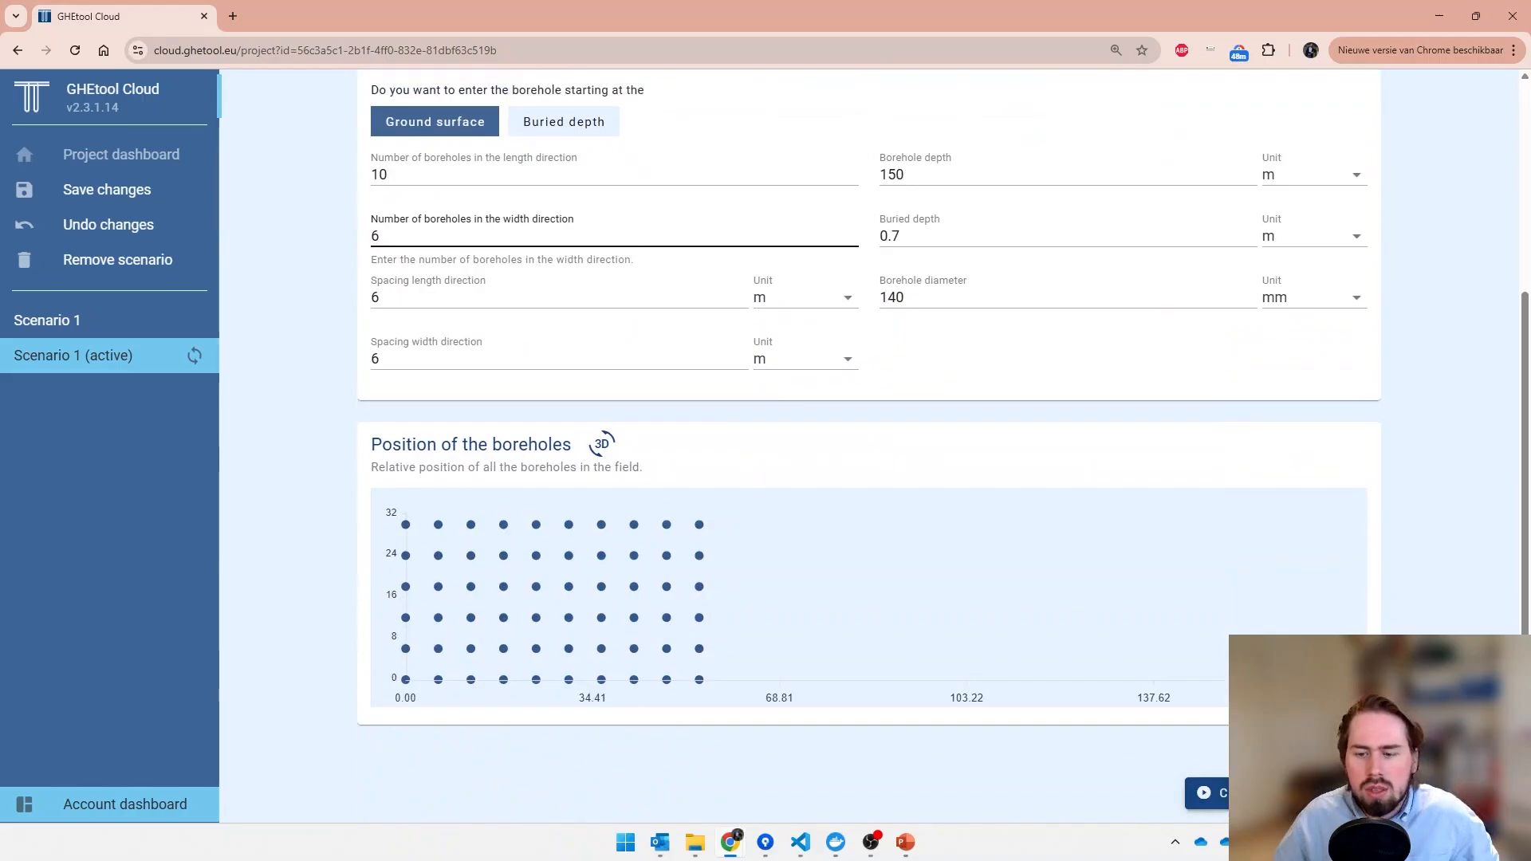
pyautogui.click(1265, 794)
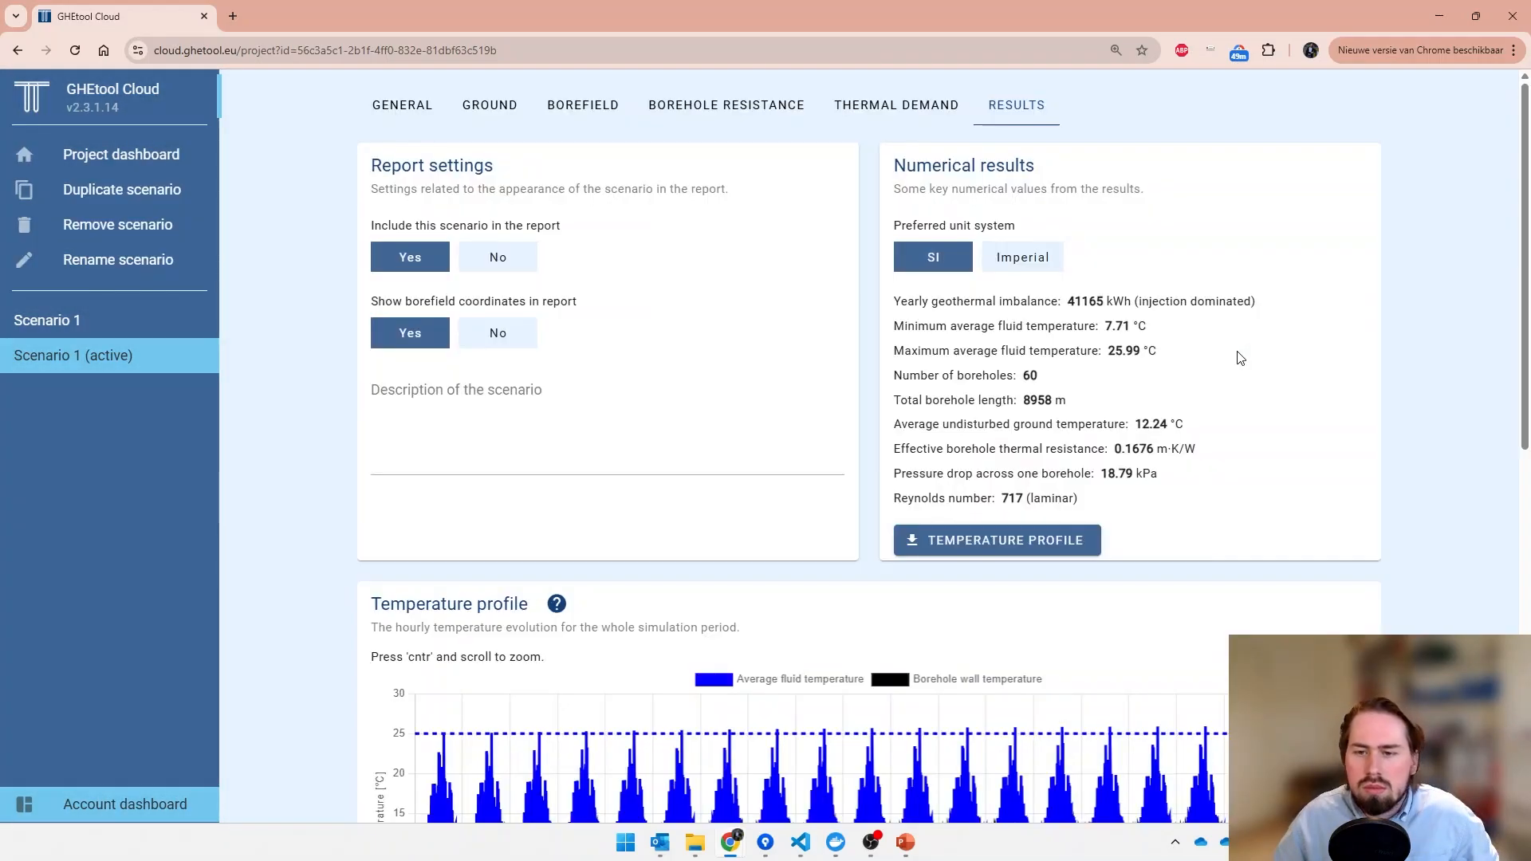
# - Examine the hourly temperature profile of Scenario 1 (active), comparing the year 17 cooling peak and the long-term trend with the maximum temperature limit
pyautogui.scroll(-1, 1241, 557)
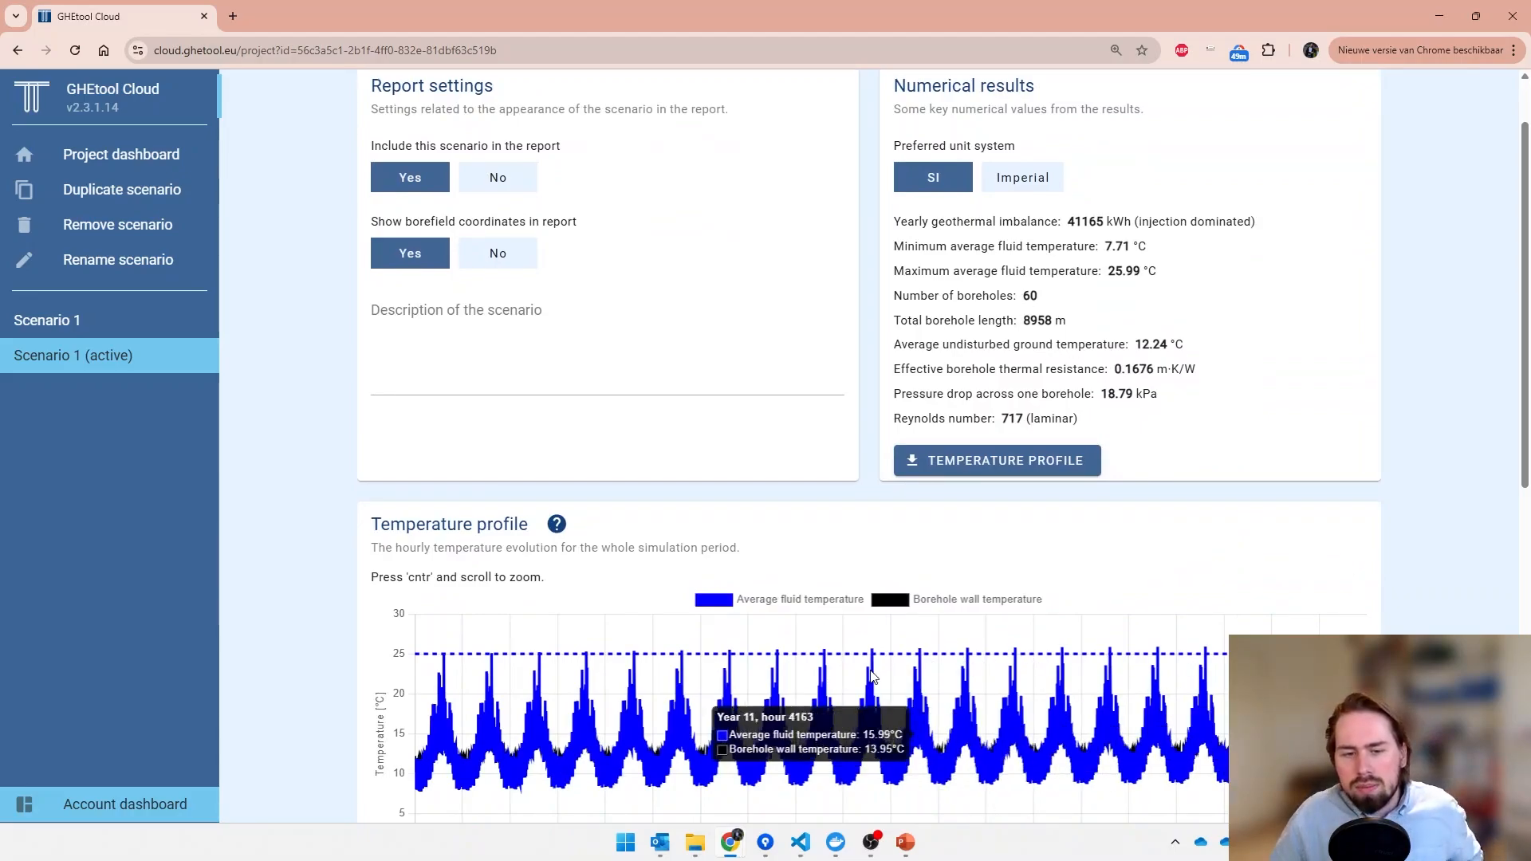
pyautogui.scroll(1, 1211, 664)
pyautogui.scroll(4, 1211, 664)
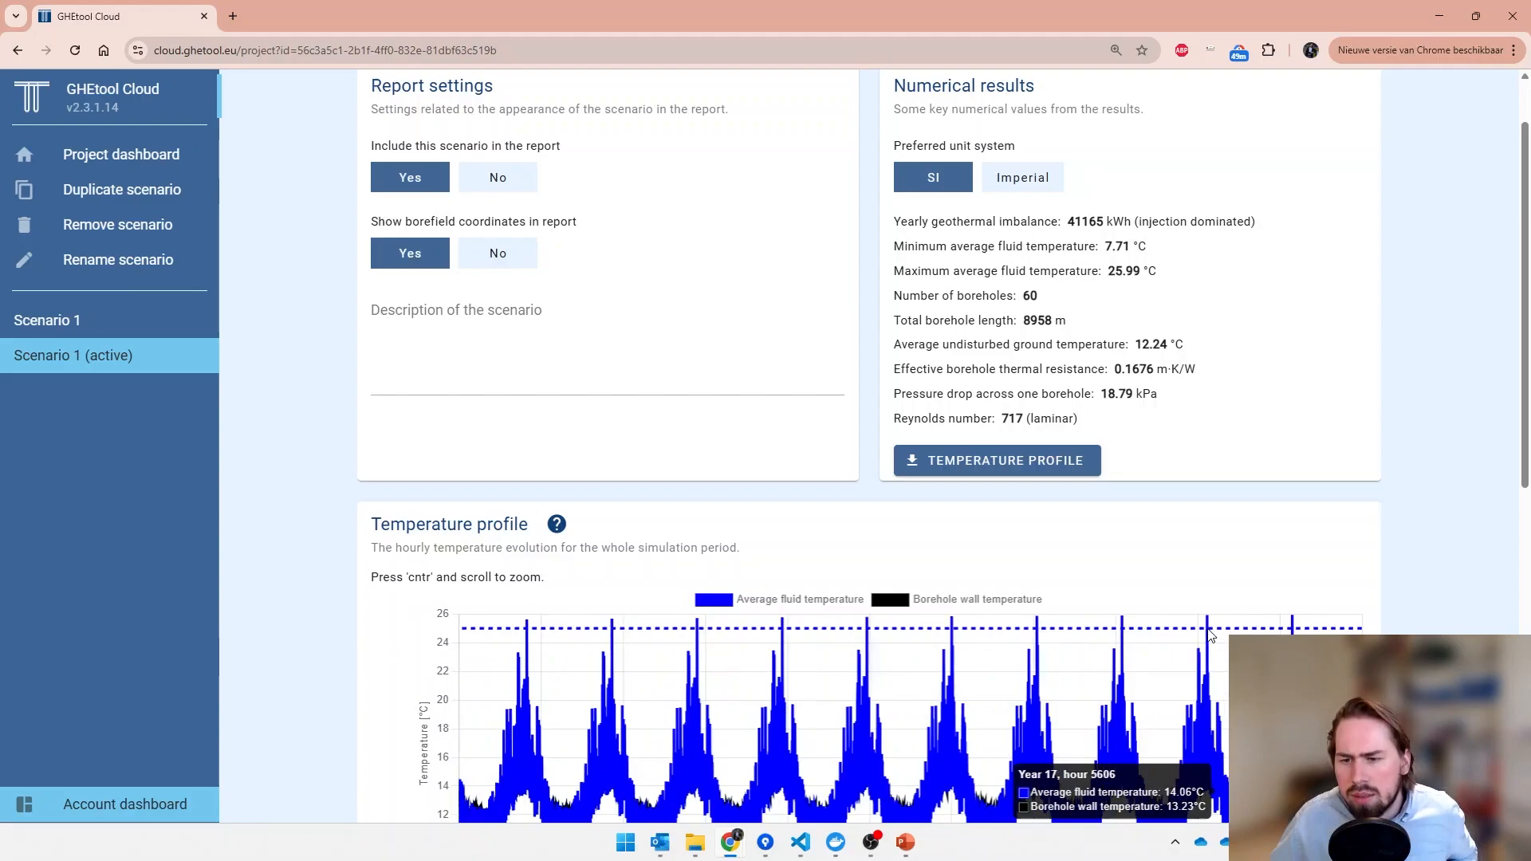
pyautogui.scroll(3, 1089, 636)
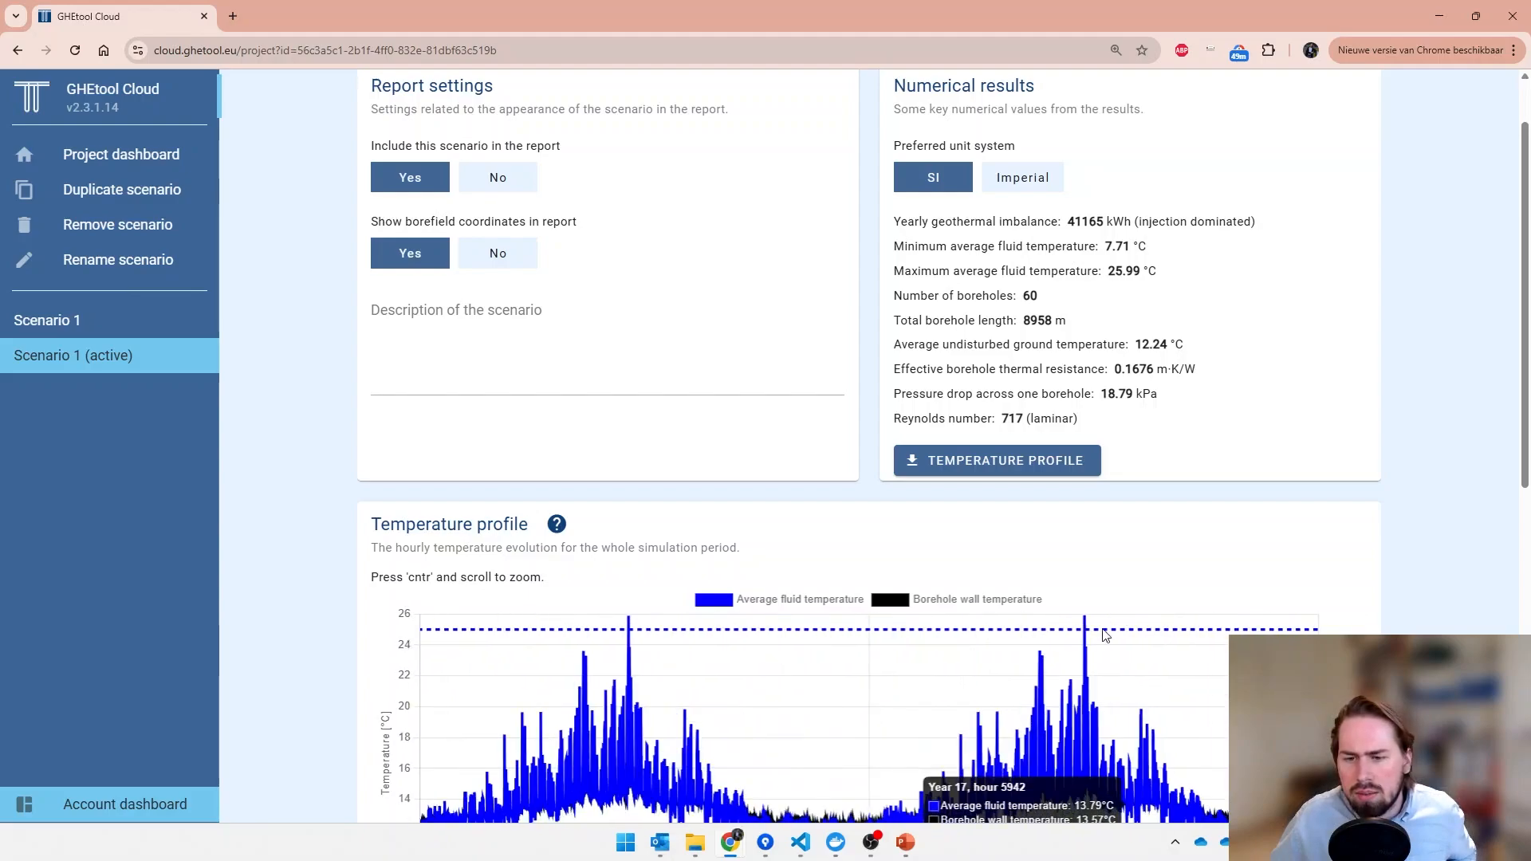
pyautogui.scroll(3, 1069, 632)
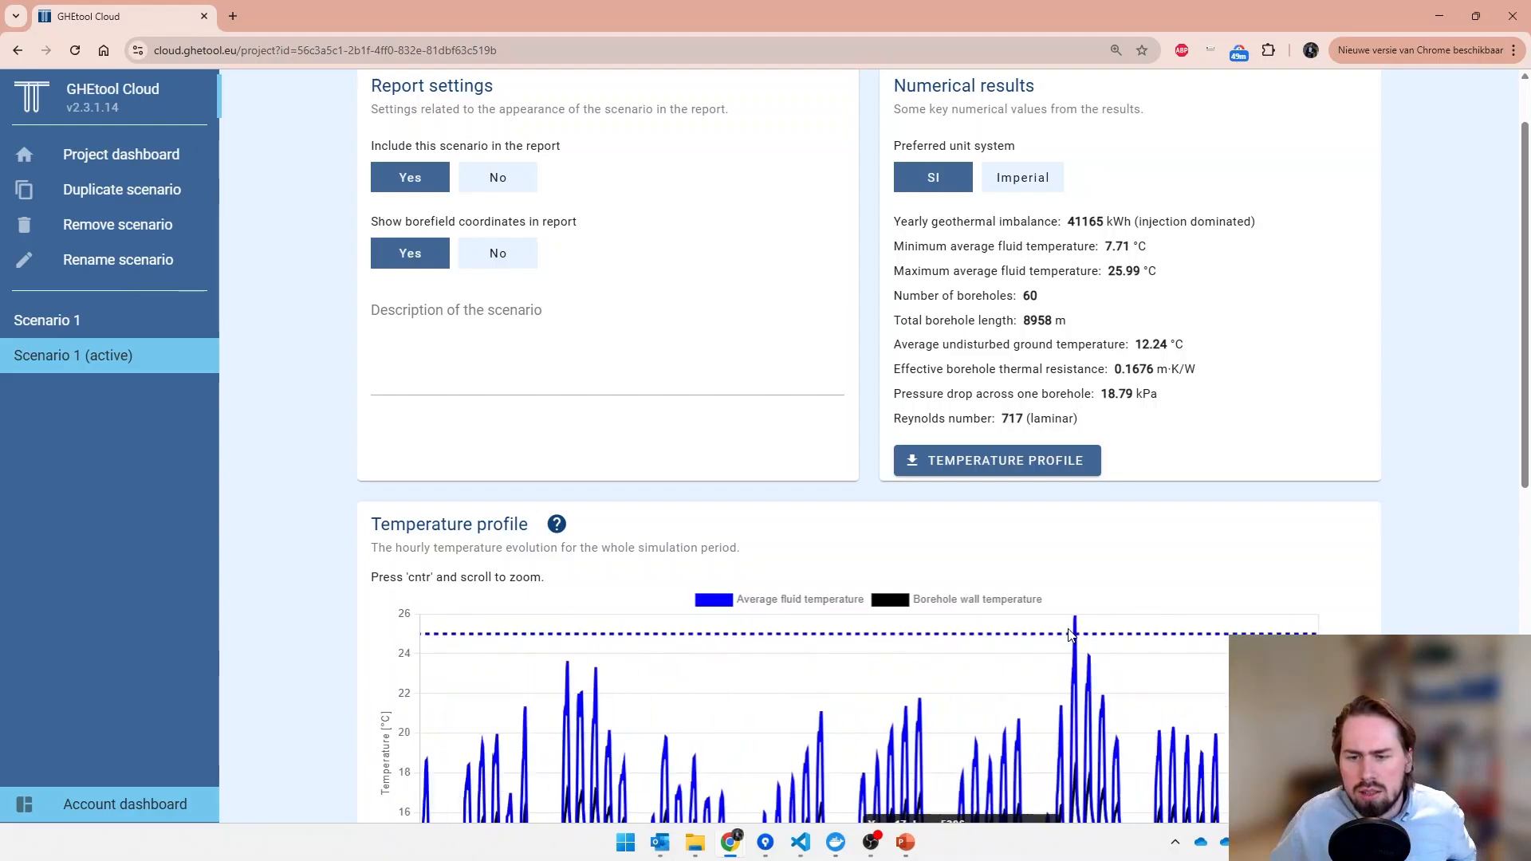
pyautogui.scroll(1, 1088, 646)
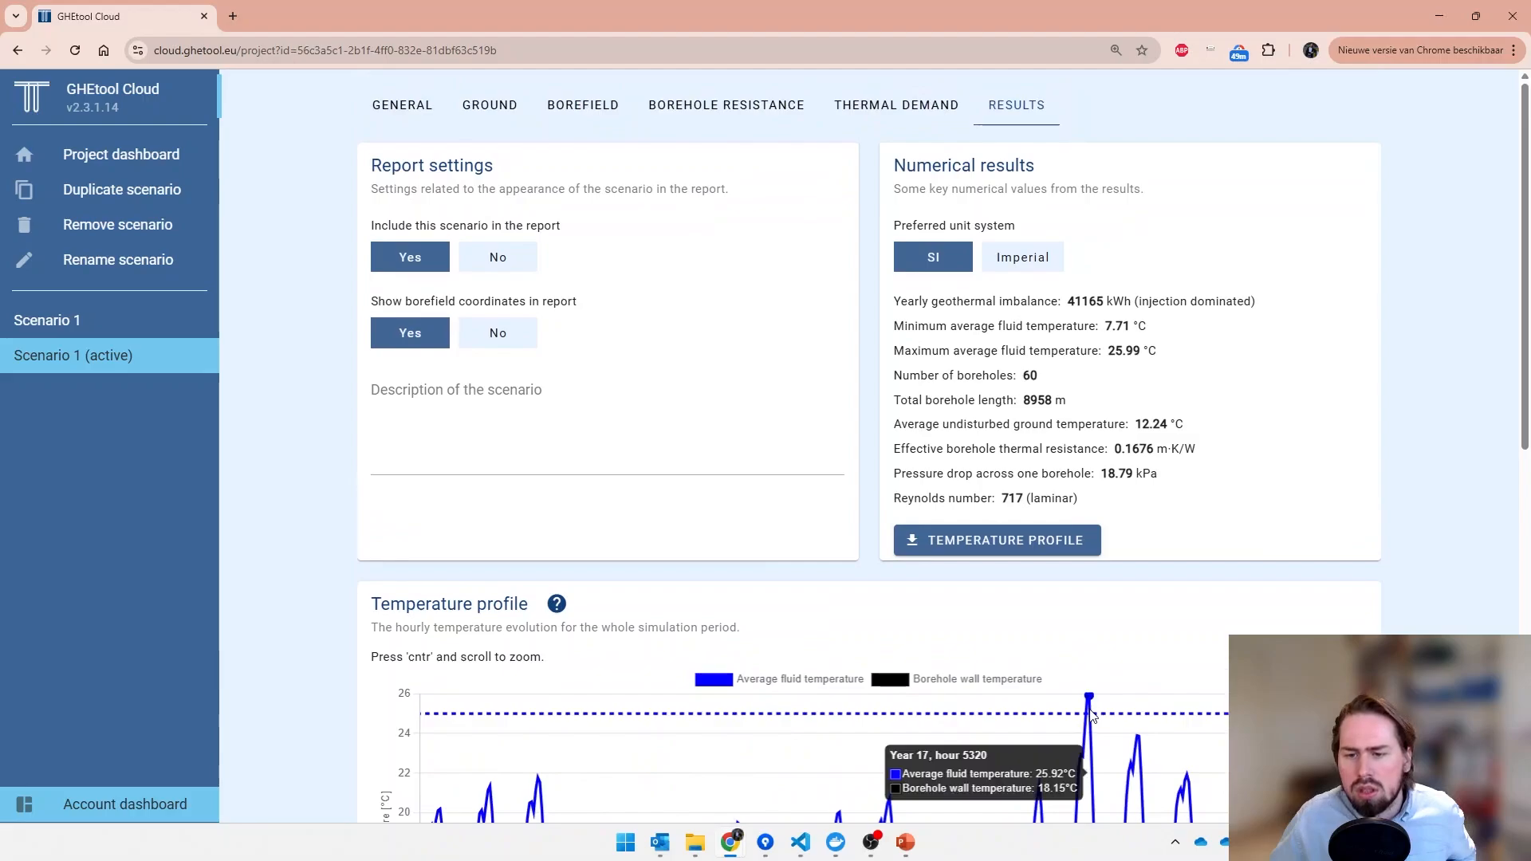
pyautogui.scroll(-3, 1086, 717)
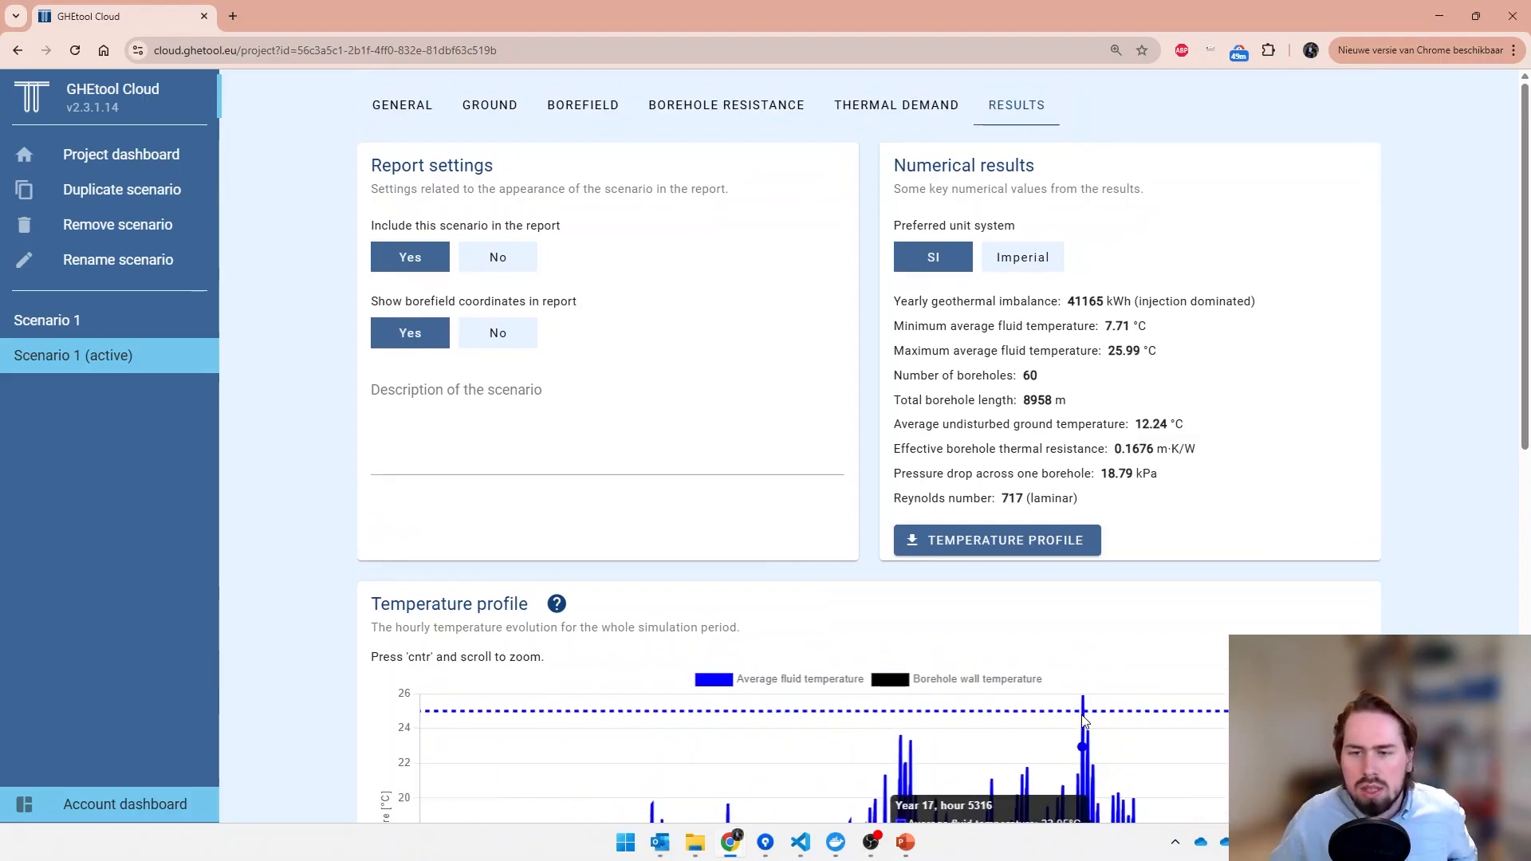
pyautogui.scroll(-5, 1082, 727)
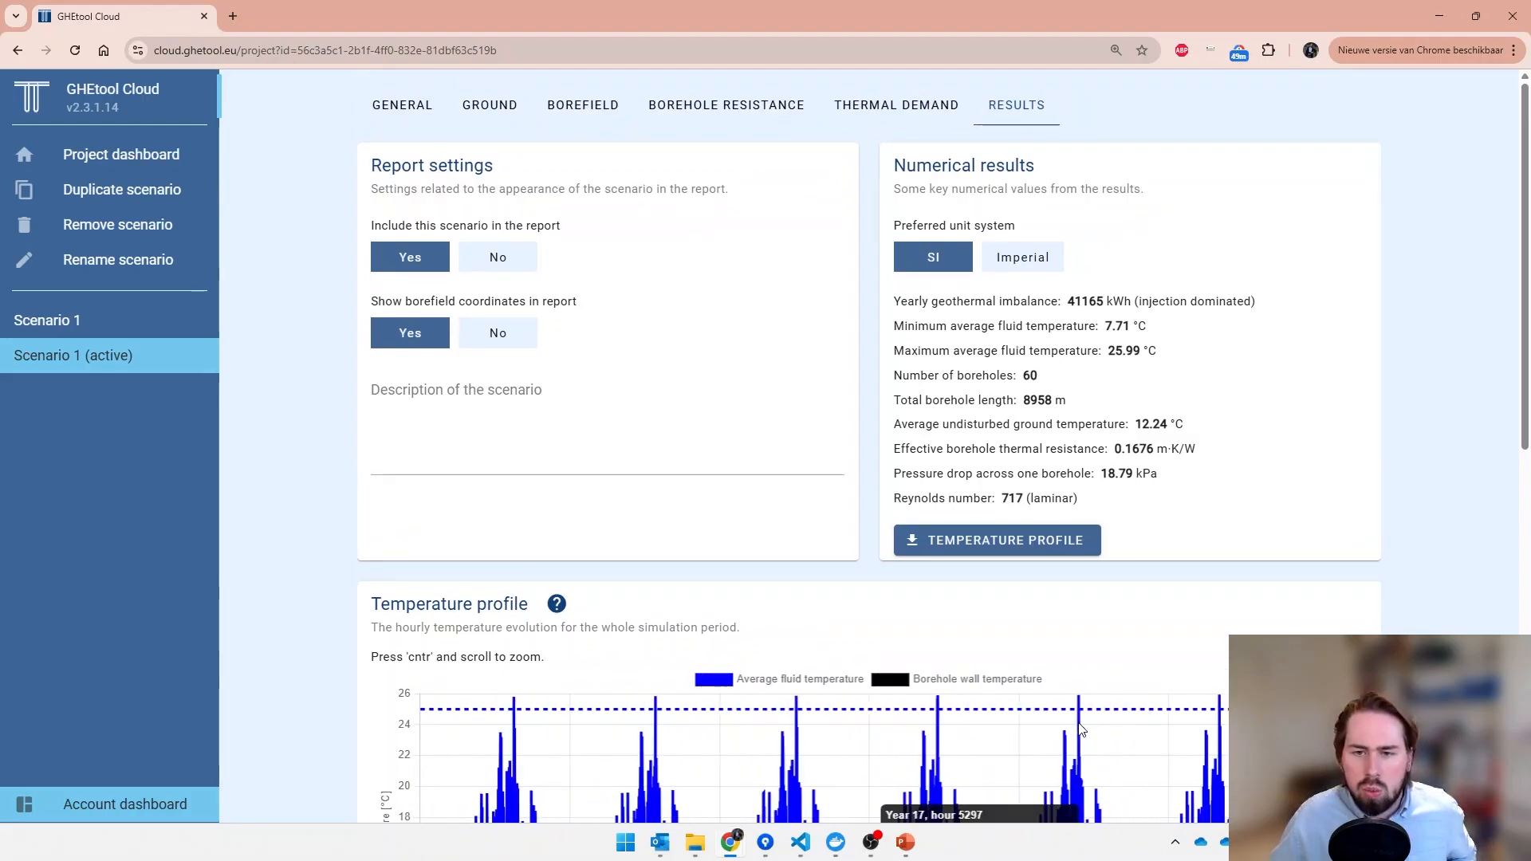
pyautogui.scroll(-4, 1082, 727)
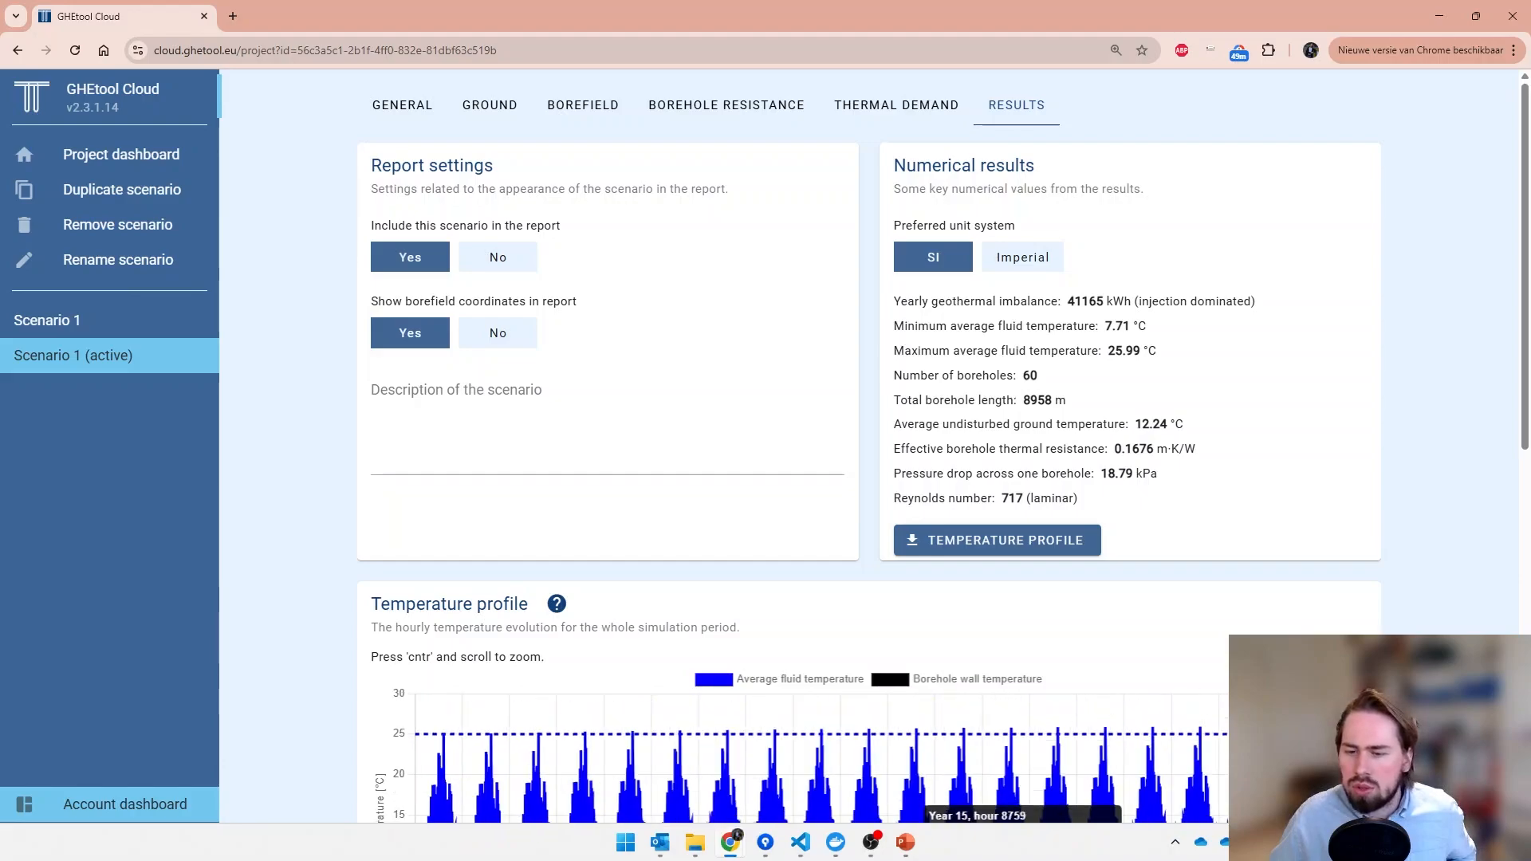
pyautogui.scroll(-5, 1437, 620)
pyautogui.scroll(-1, 1428, 619)
pyautogui.scroll(2, 1378, 615)
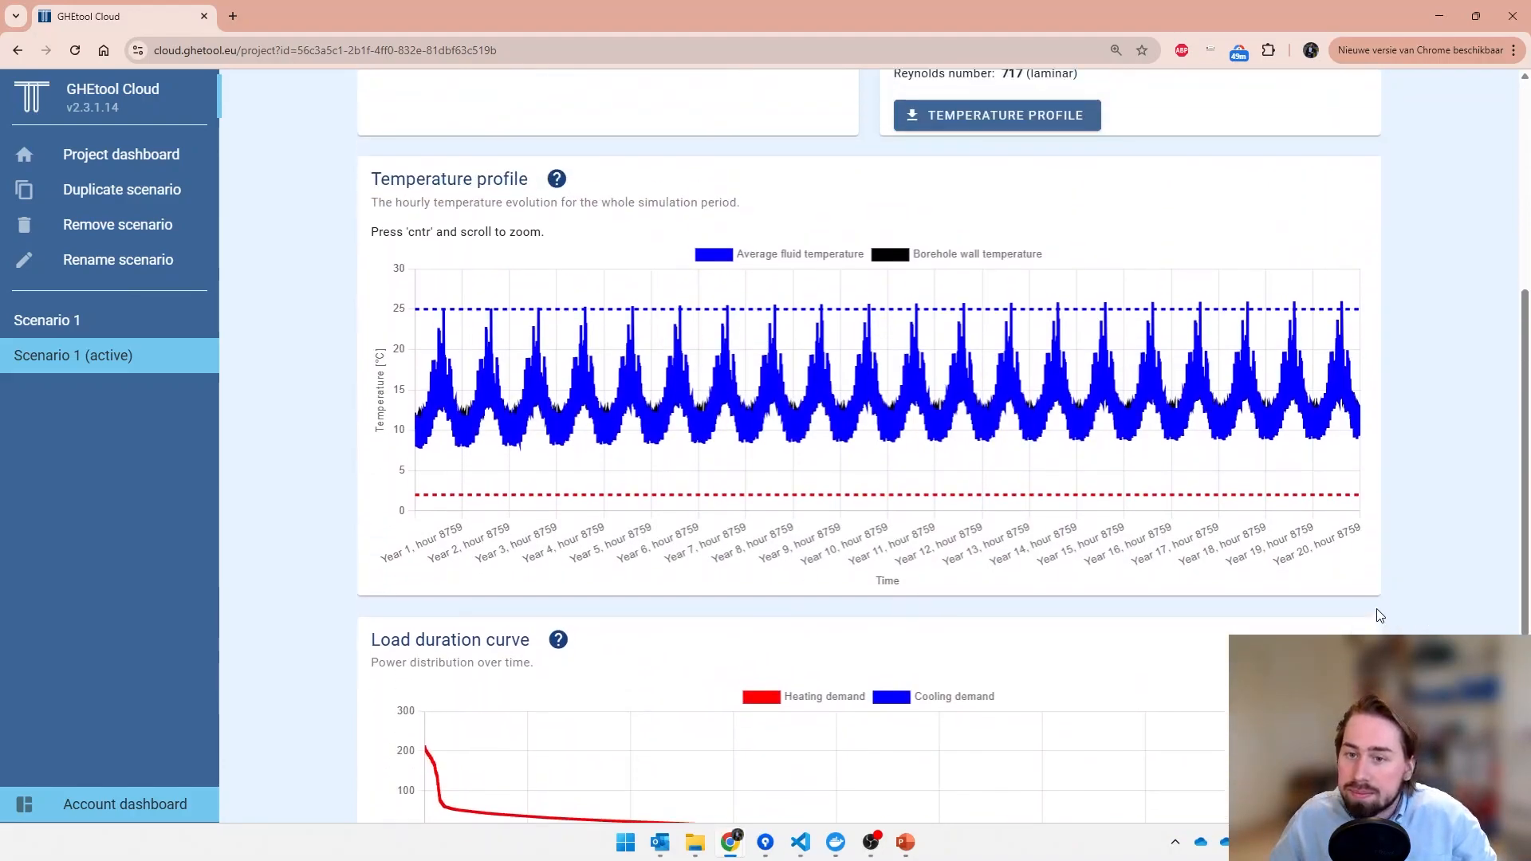
pyautogui.scroll(1, 1378, 615)
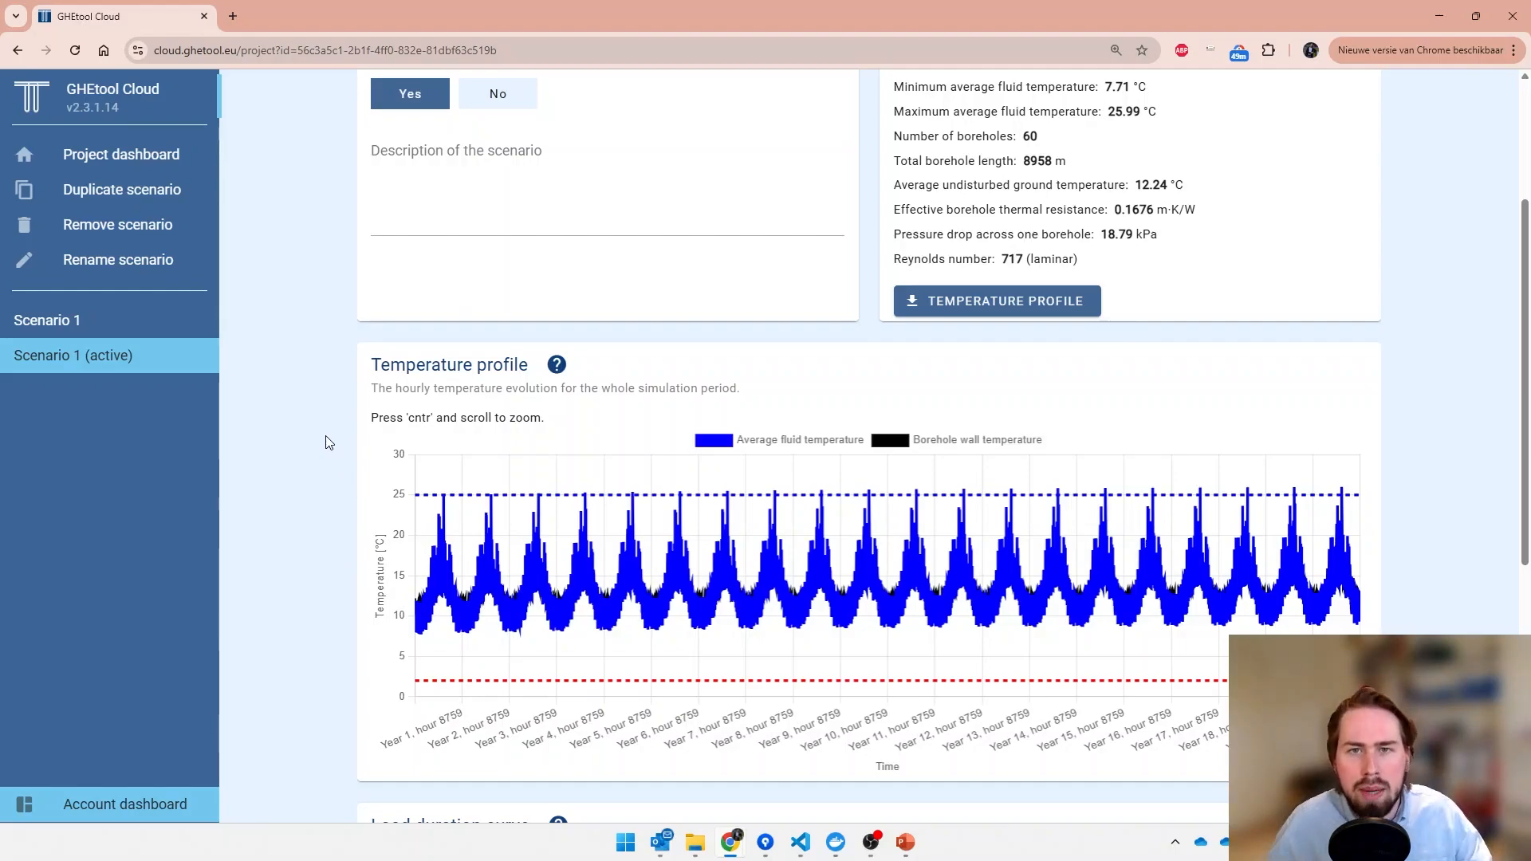
# - Duplicate Scenario 1 (active) and rename the copy "Scenario 2 (threshold)"
pyautogui.click(182, 196)
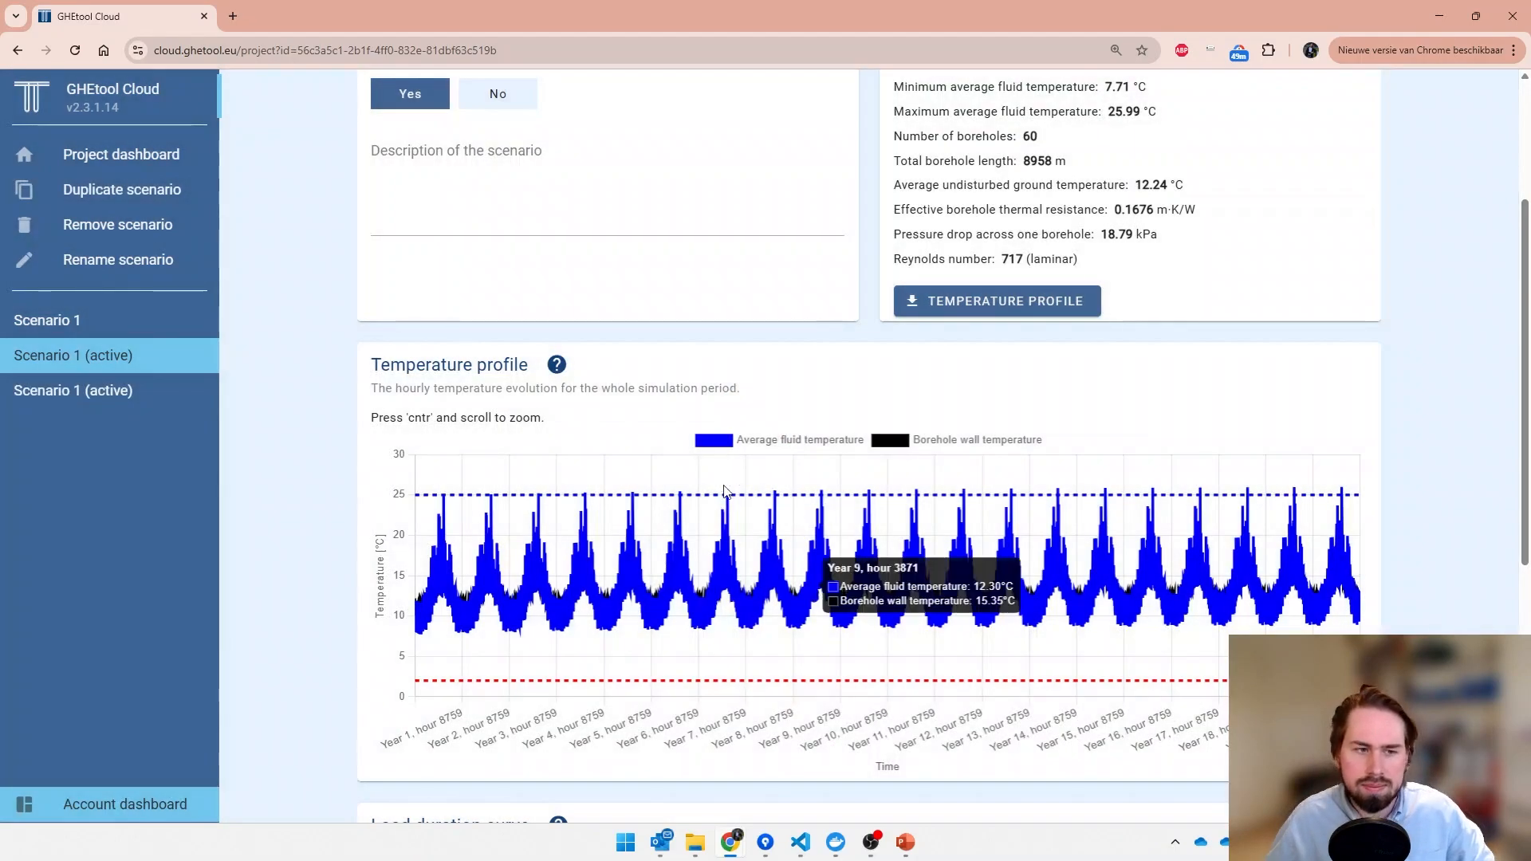
pyautogui.doubleClick(155, 405)
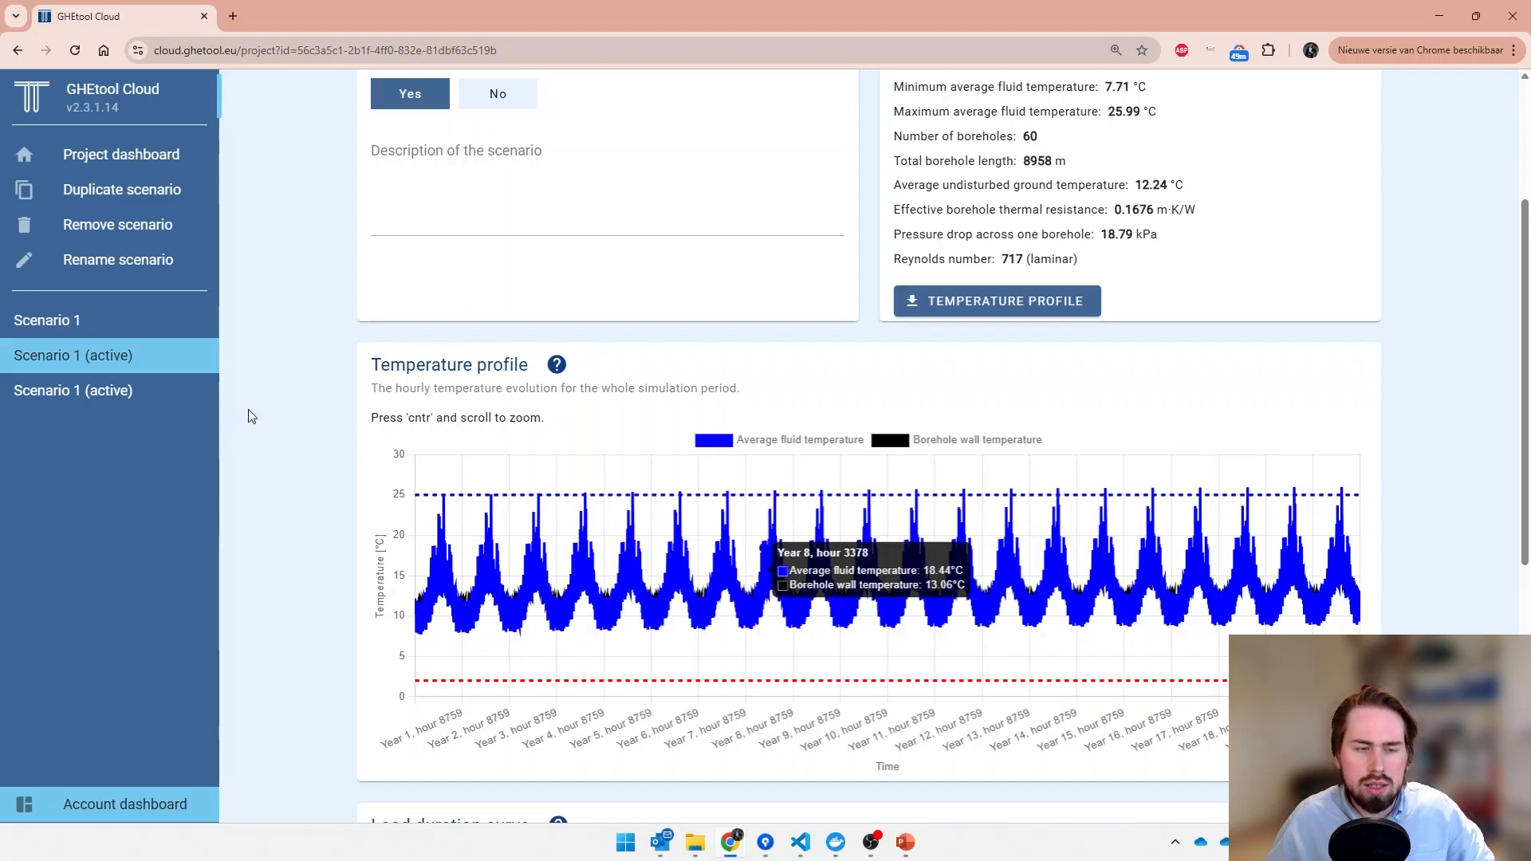
pyautogui.moveTo(665, 442); pyautogui.dragTo(1046, 450)
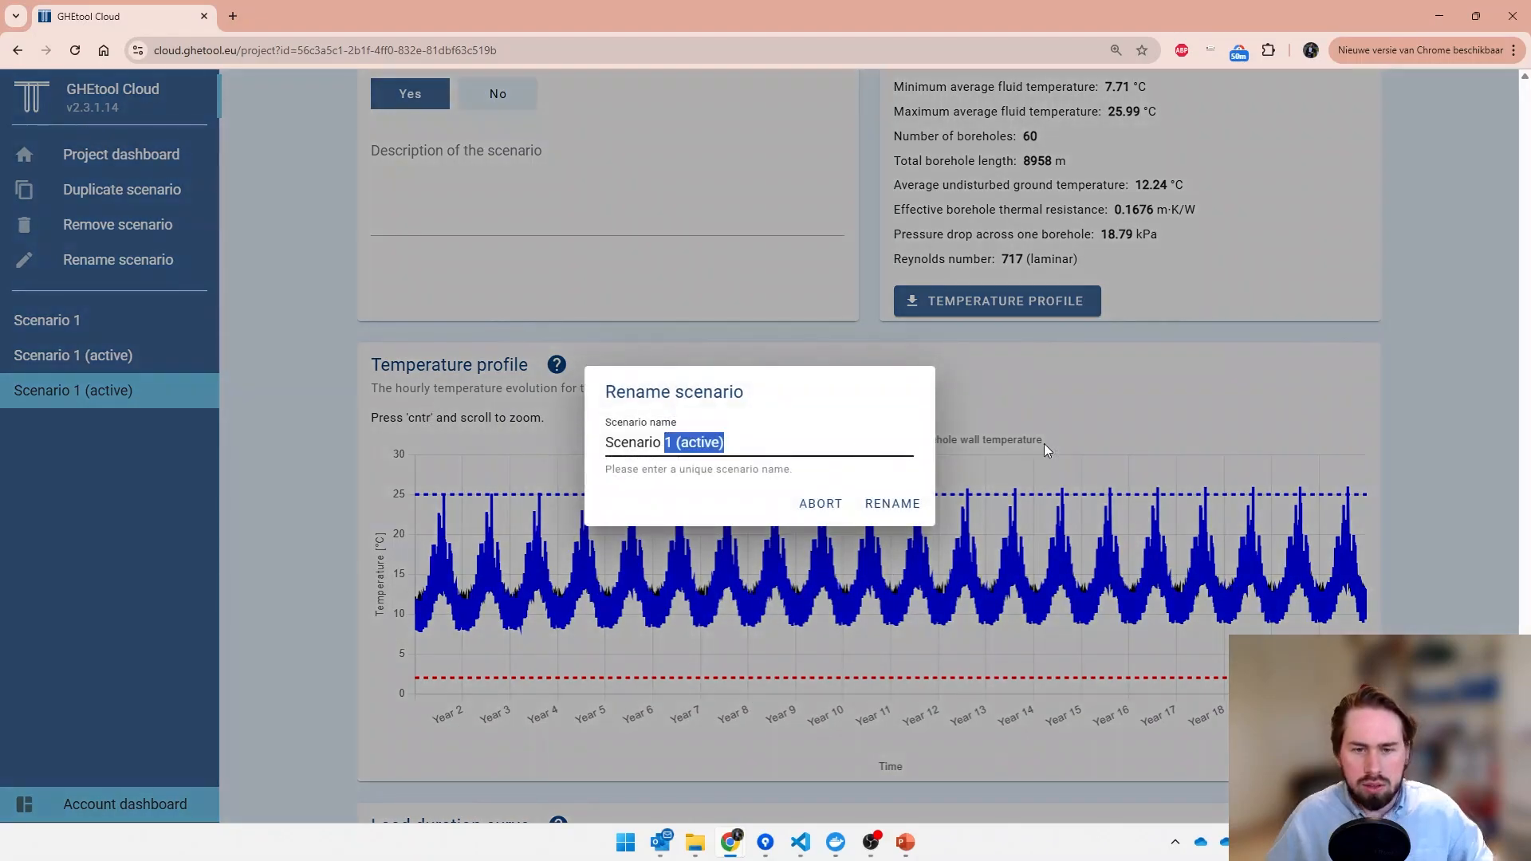
pyautogui.write('2')
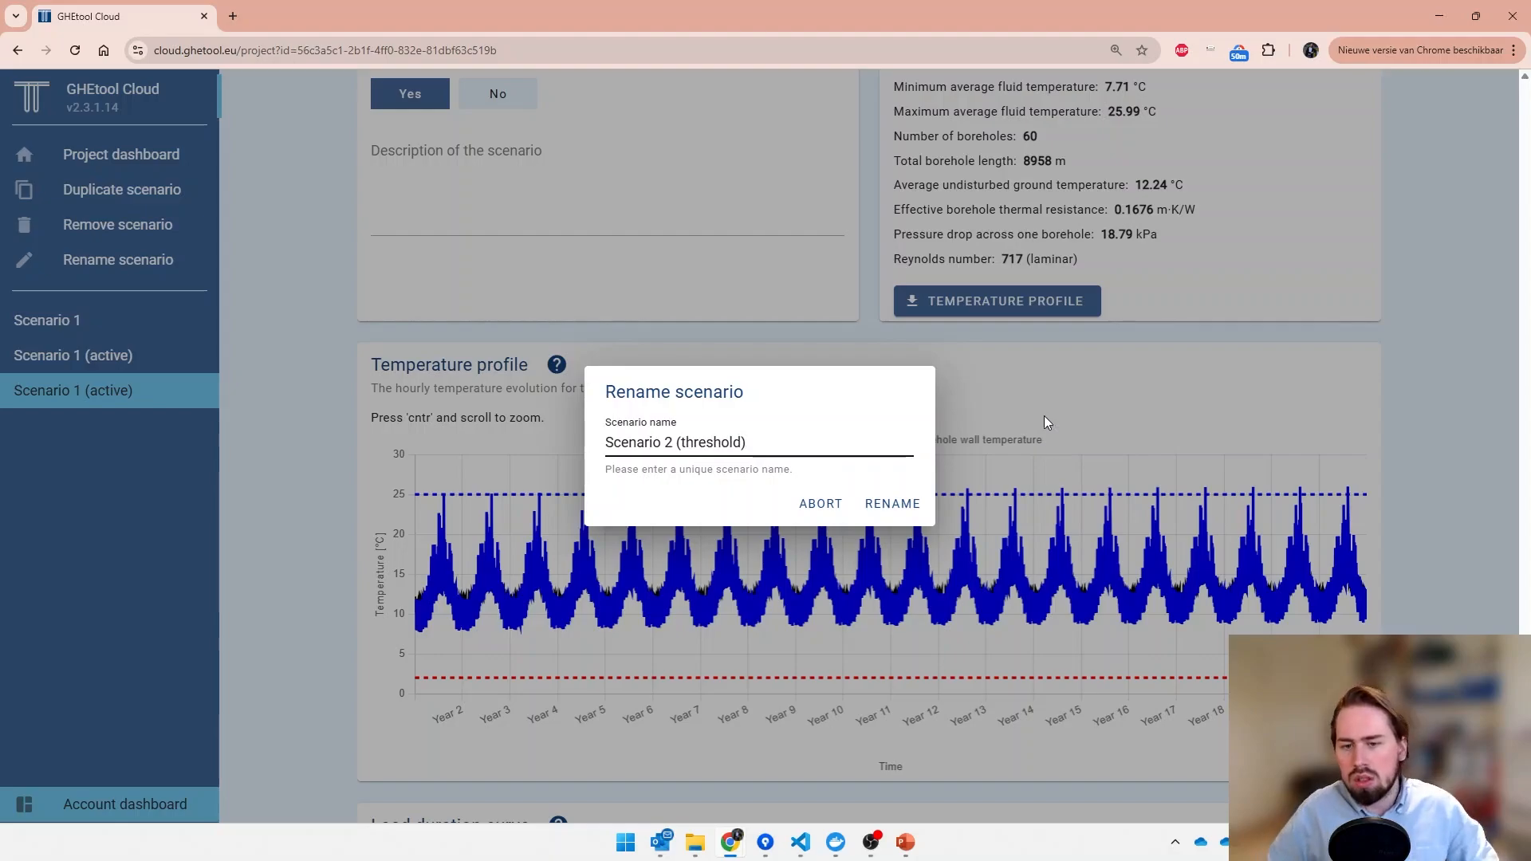
pyautogui.click(894, 503)
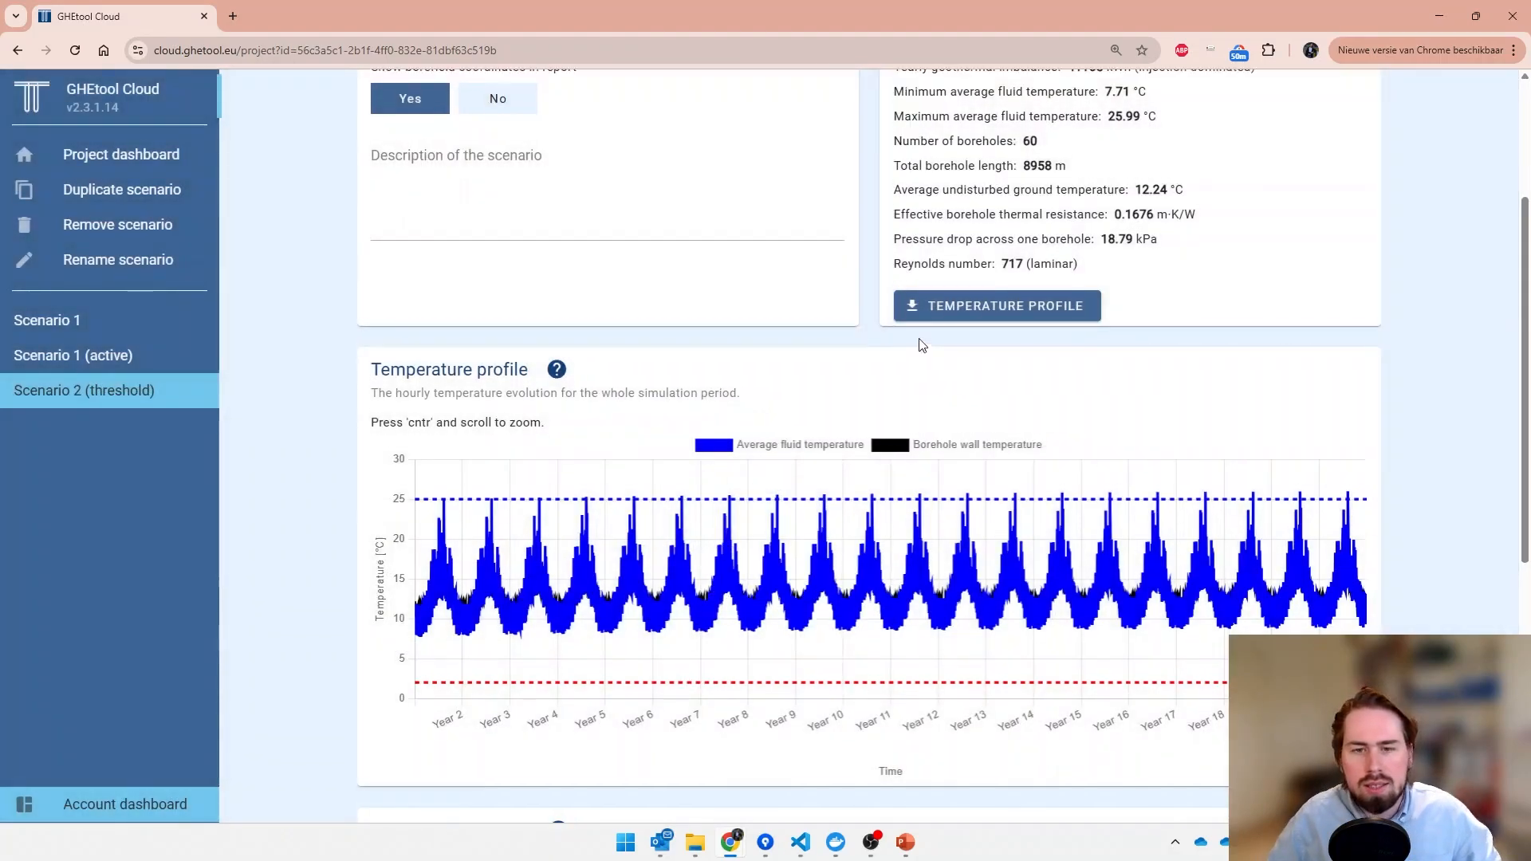
# - Enable combined active and passive cooling in the thermal demand of Scenario 2 (threshold) and set the active cooling SEER to 7
pyautogui.scroll(3, 913, 339)
pyautogui.click(877, 113)
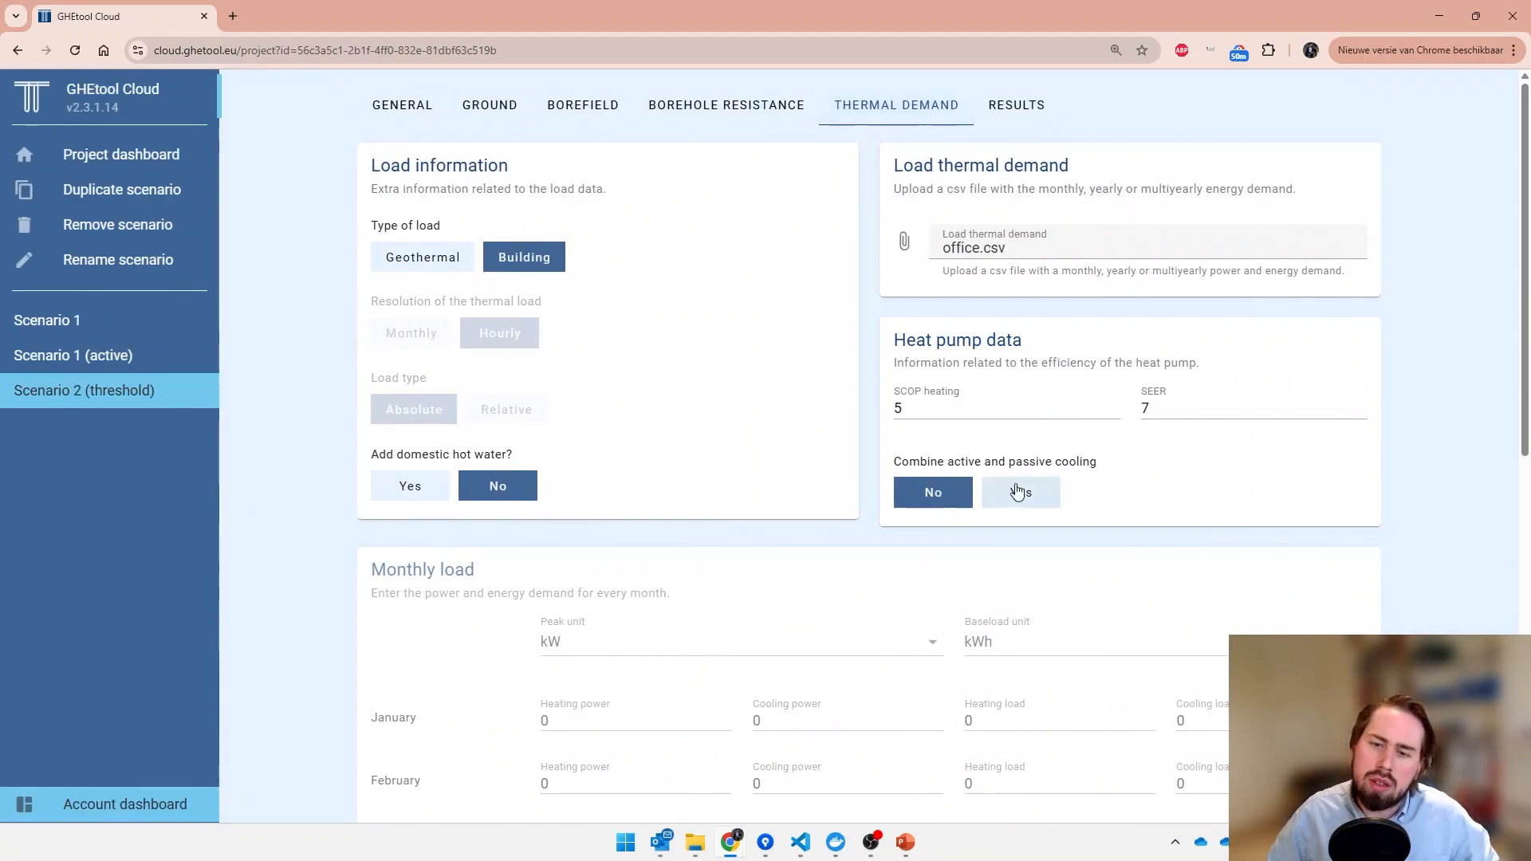
pyautogui.click(1019, 493)
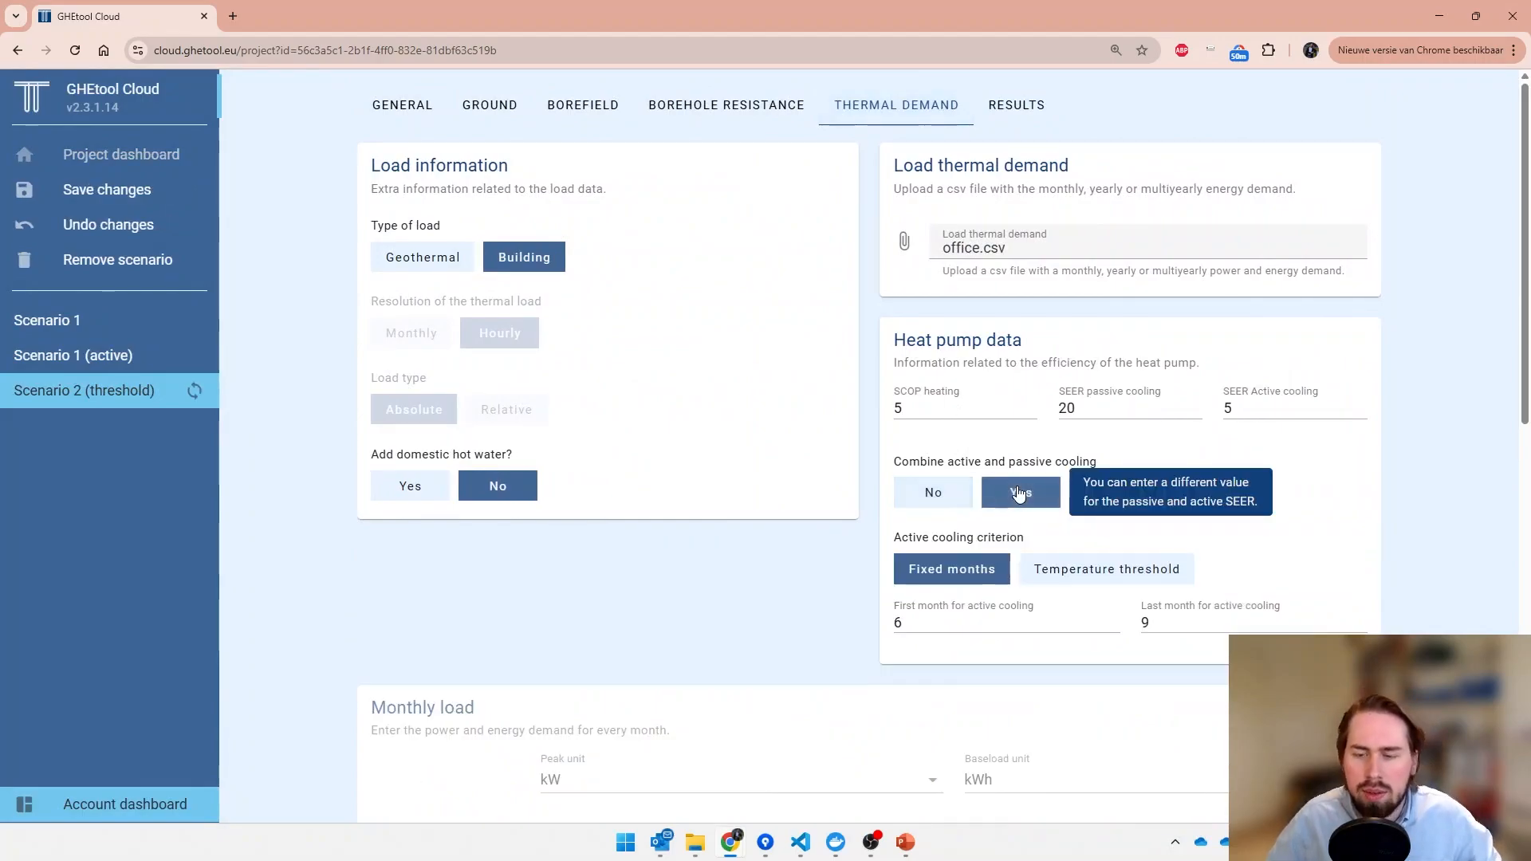
pyautogui.doubleClick(1119, 410)
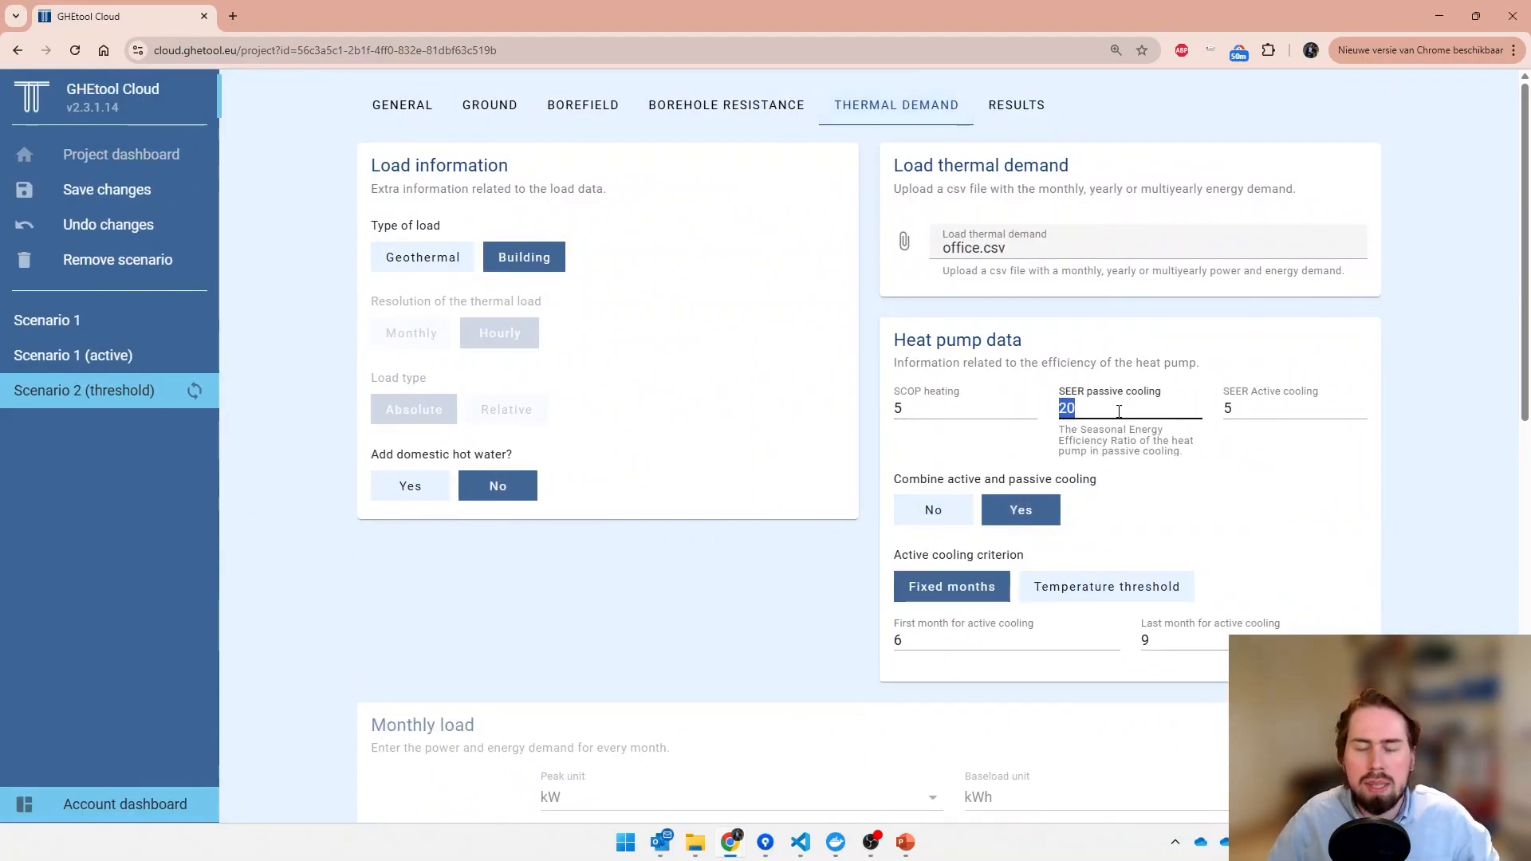
pyautogui.press('Tab')
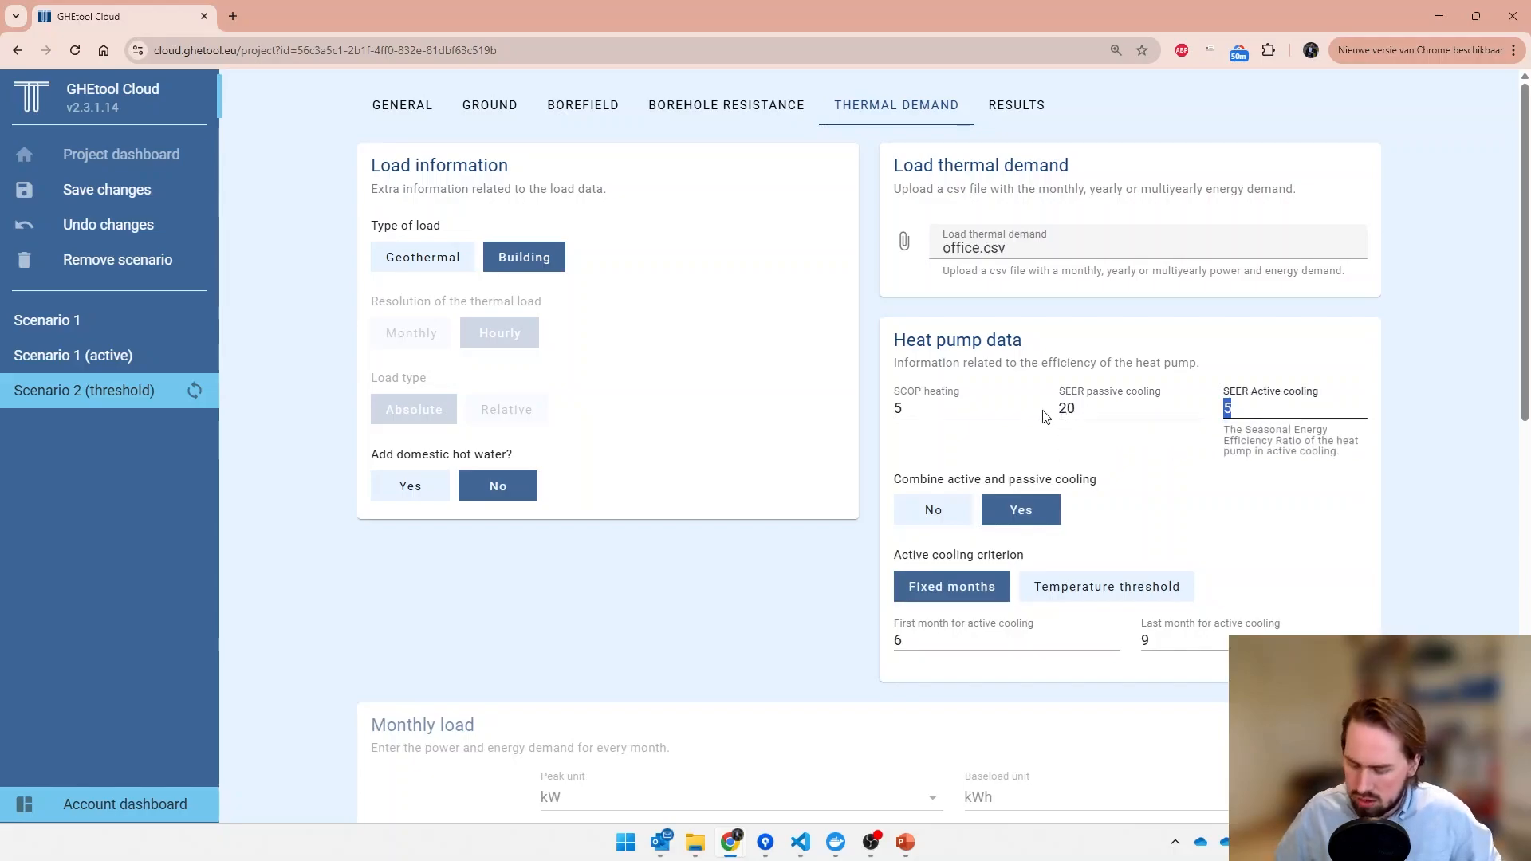
pyautogui.write('7')
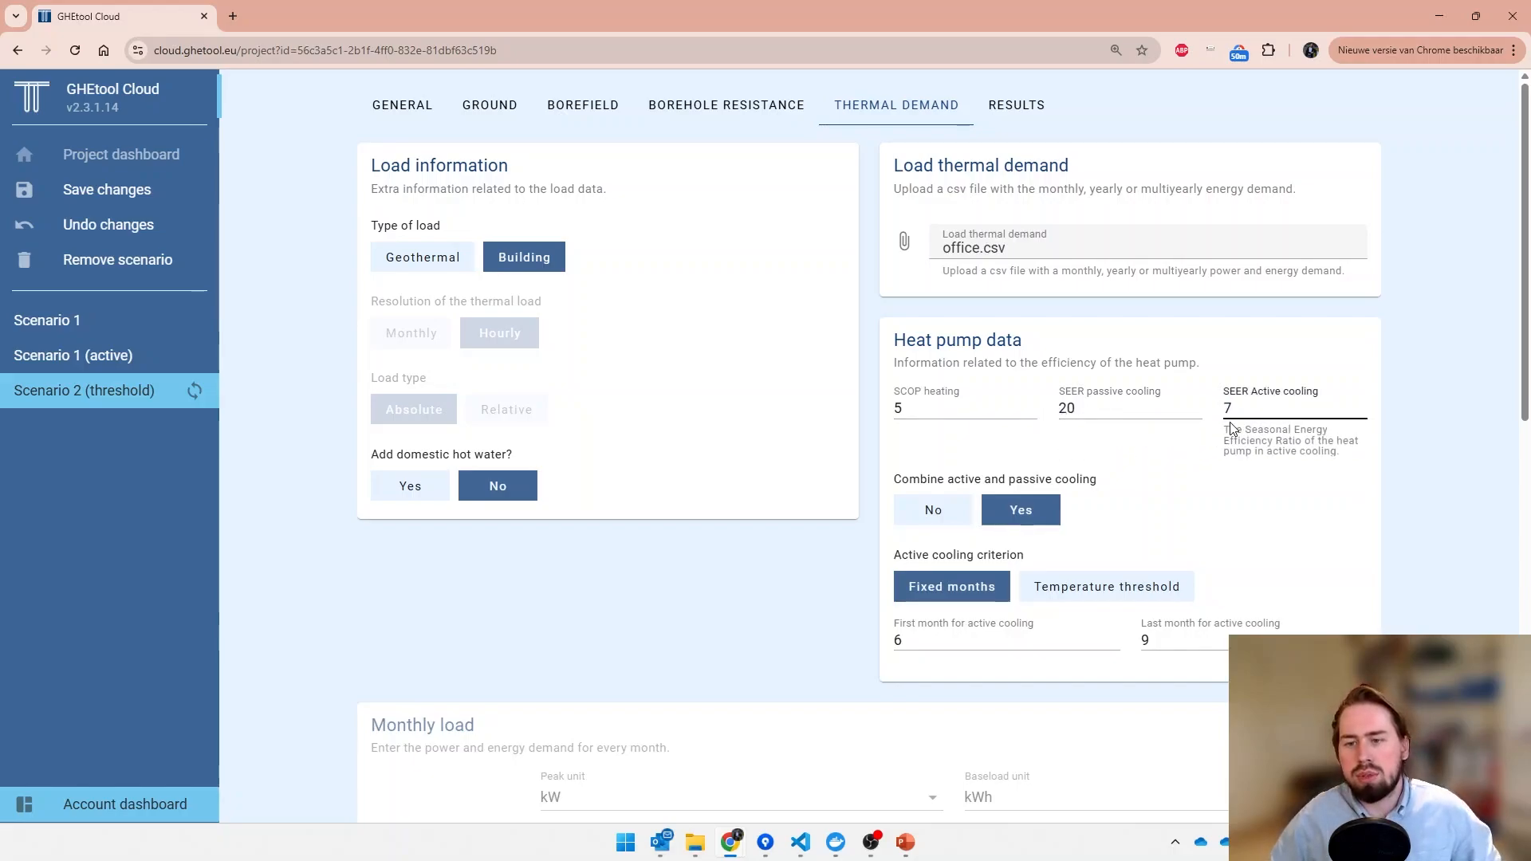
# - Set the active cooling criterion of Scenario 2 (threshold) to a temperature threshold and calculate the scenario
pyautogui.click(1128, 586)
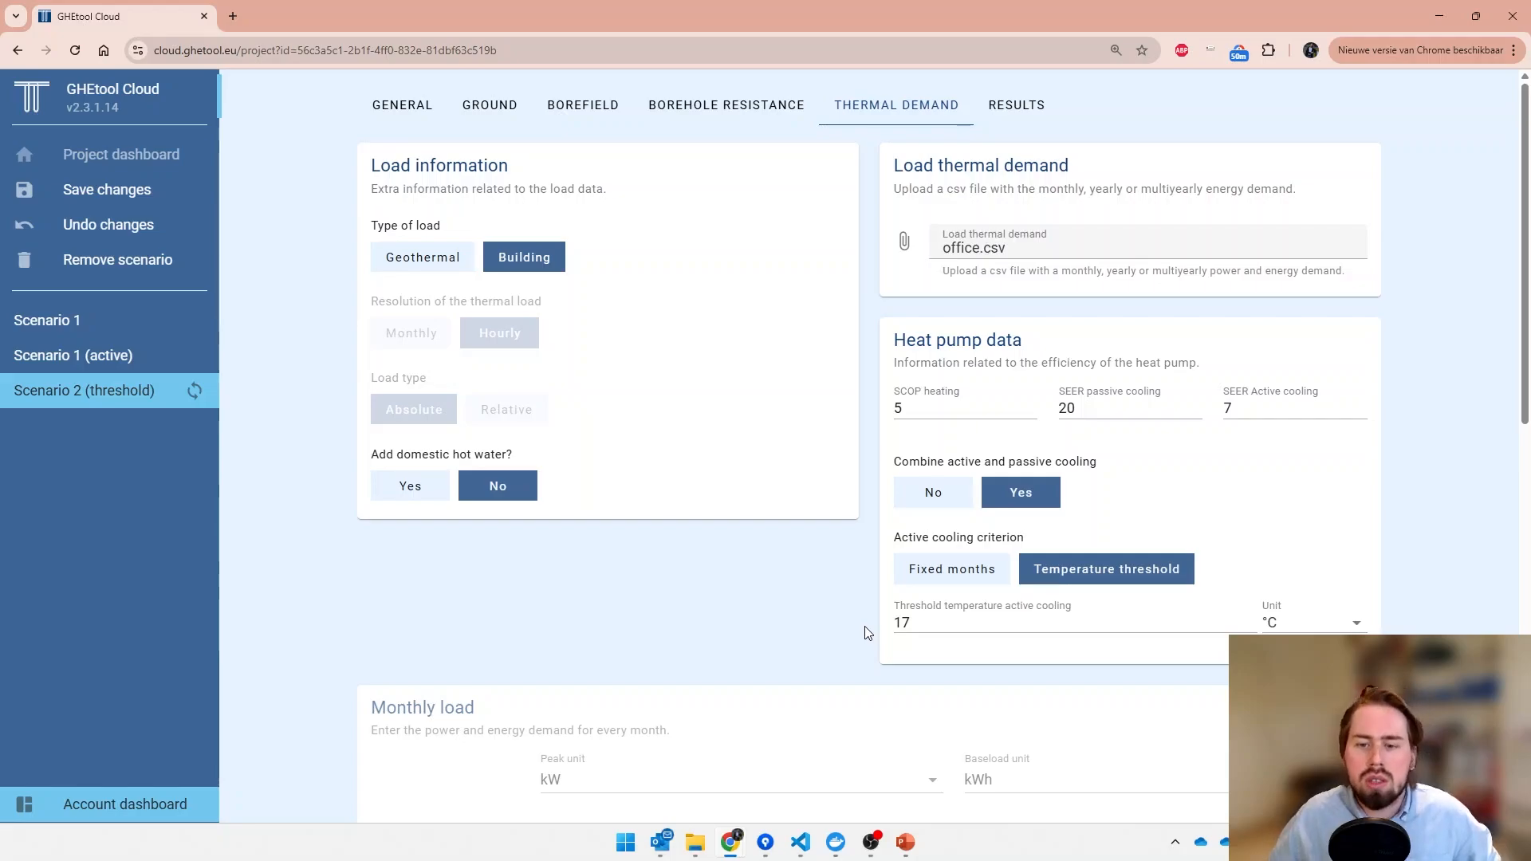
pyautogui.scroll(-10, 867, 633)
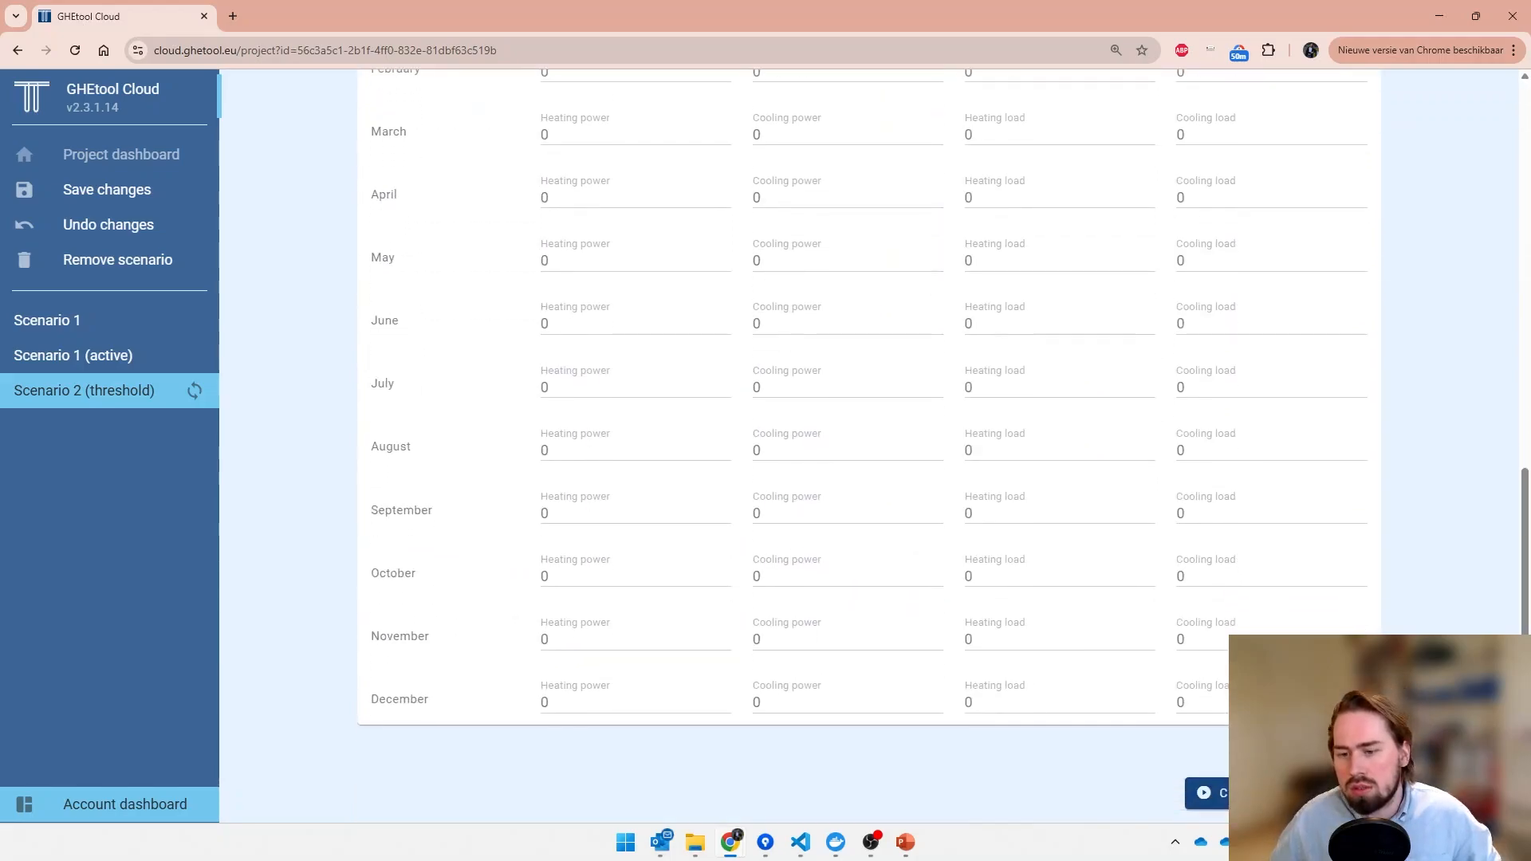
pyautogui.click(1208, 793)
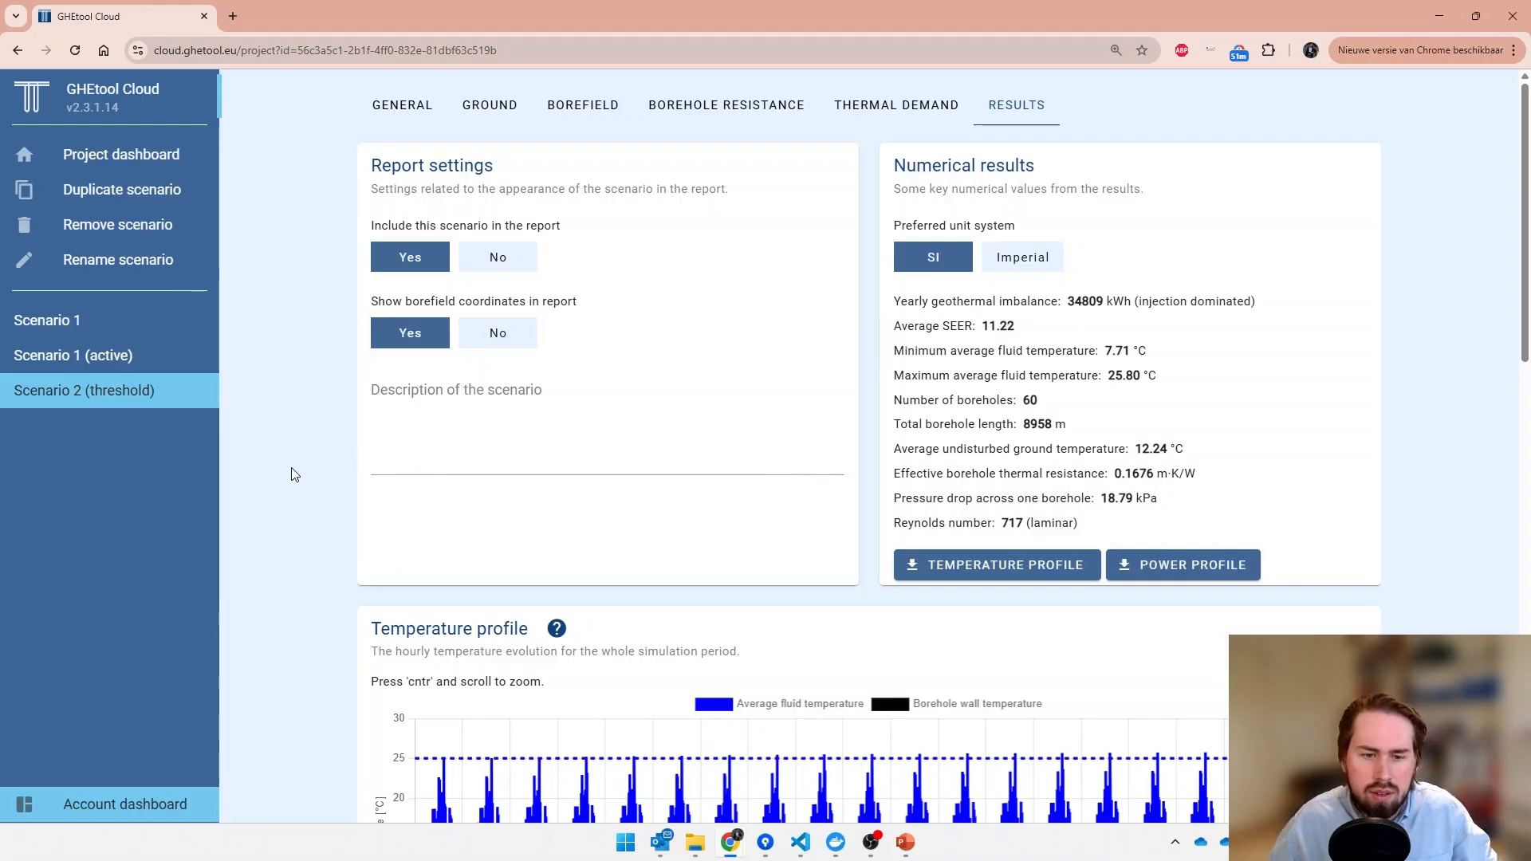
# - Examine the temperature profile of Scenario 2 (threshold) and the year 1 detail of its hourly active and passive cooling power
pyautogui.scroll(-4, 295, 472)
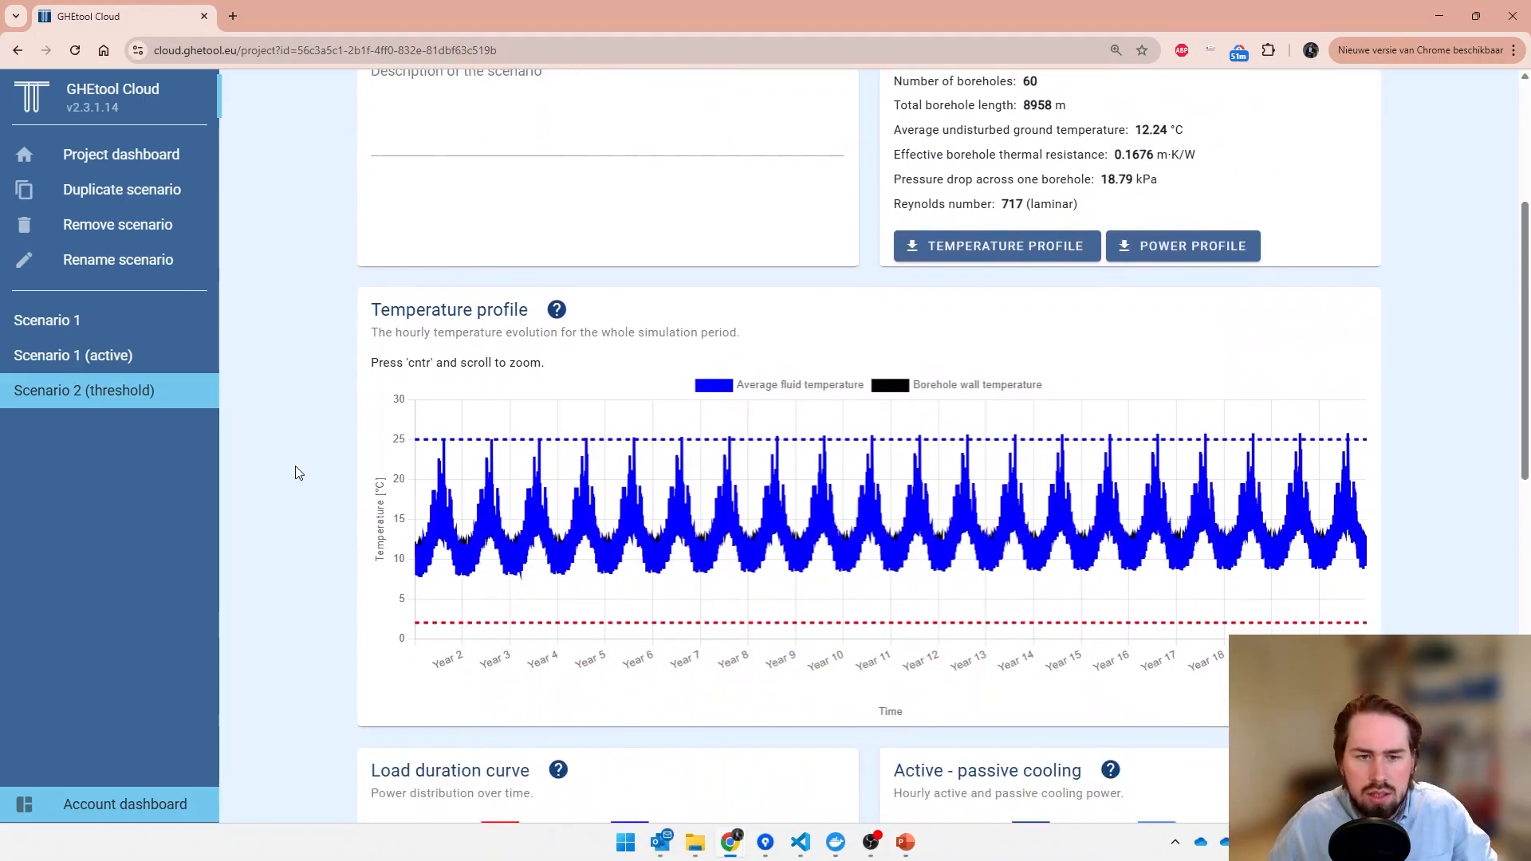
pyautogui.scroll(-5, 326, 472)
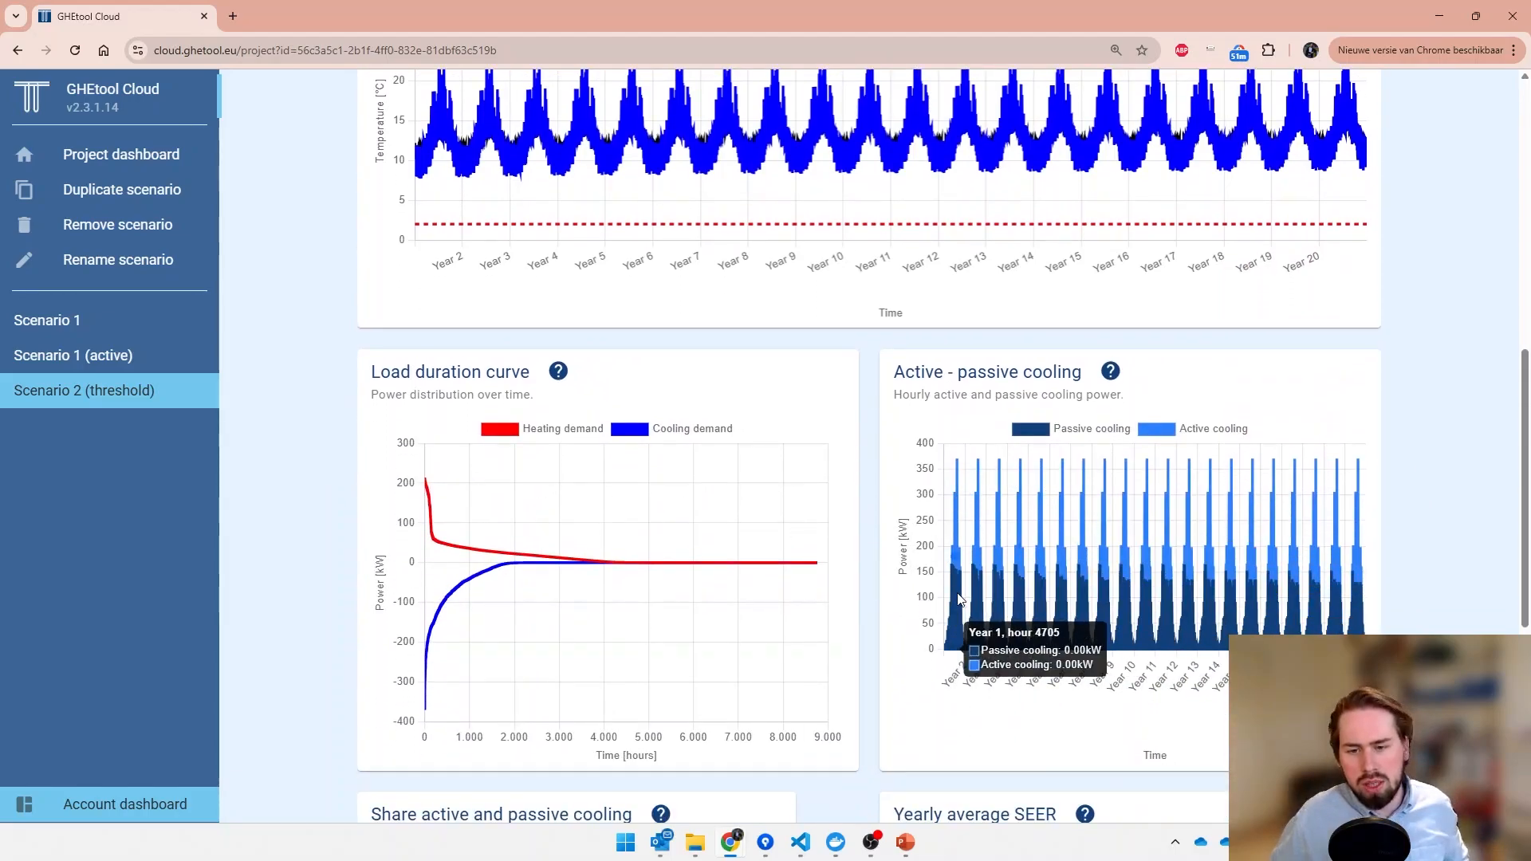
pyautogui.scroll(3, 957, 594)
pyautogui.scroll(4, 971, 598)
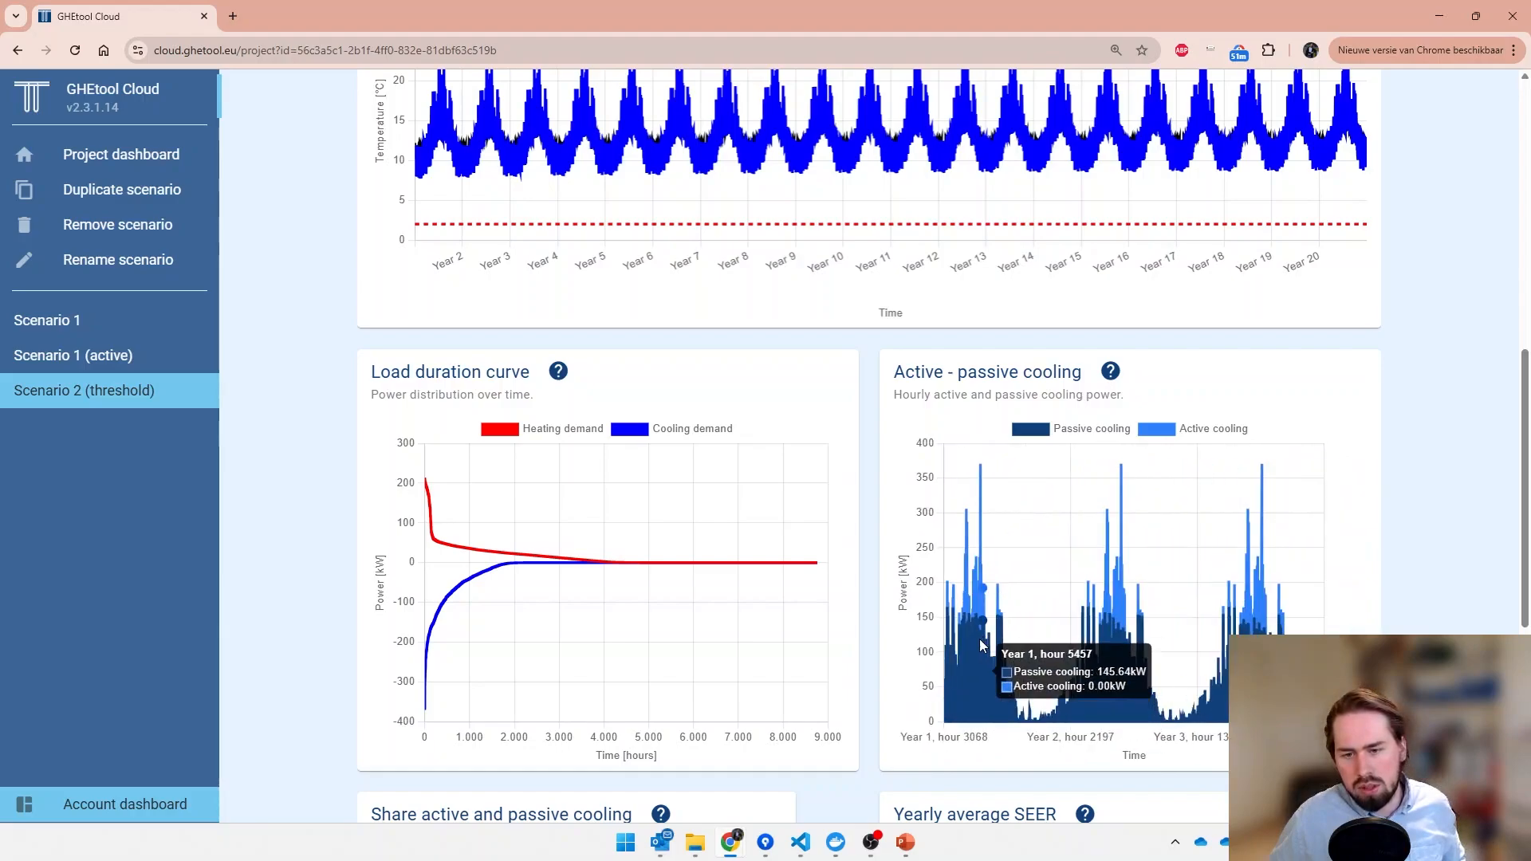
pyautogui.scroll(1, 1059, 646)
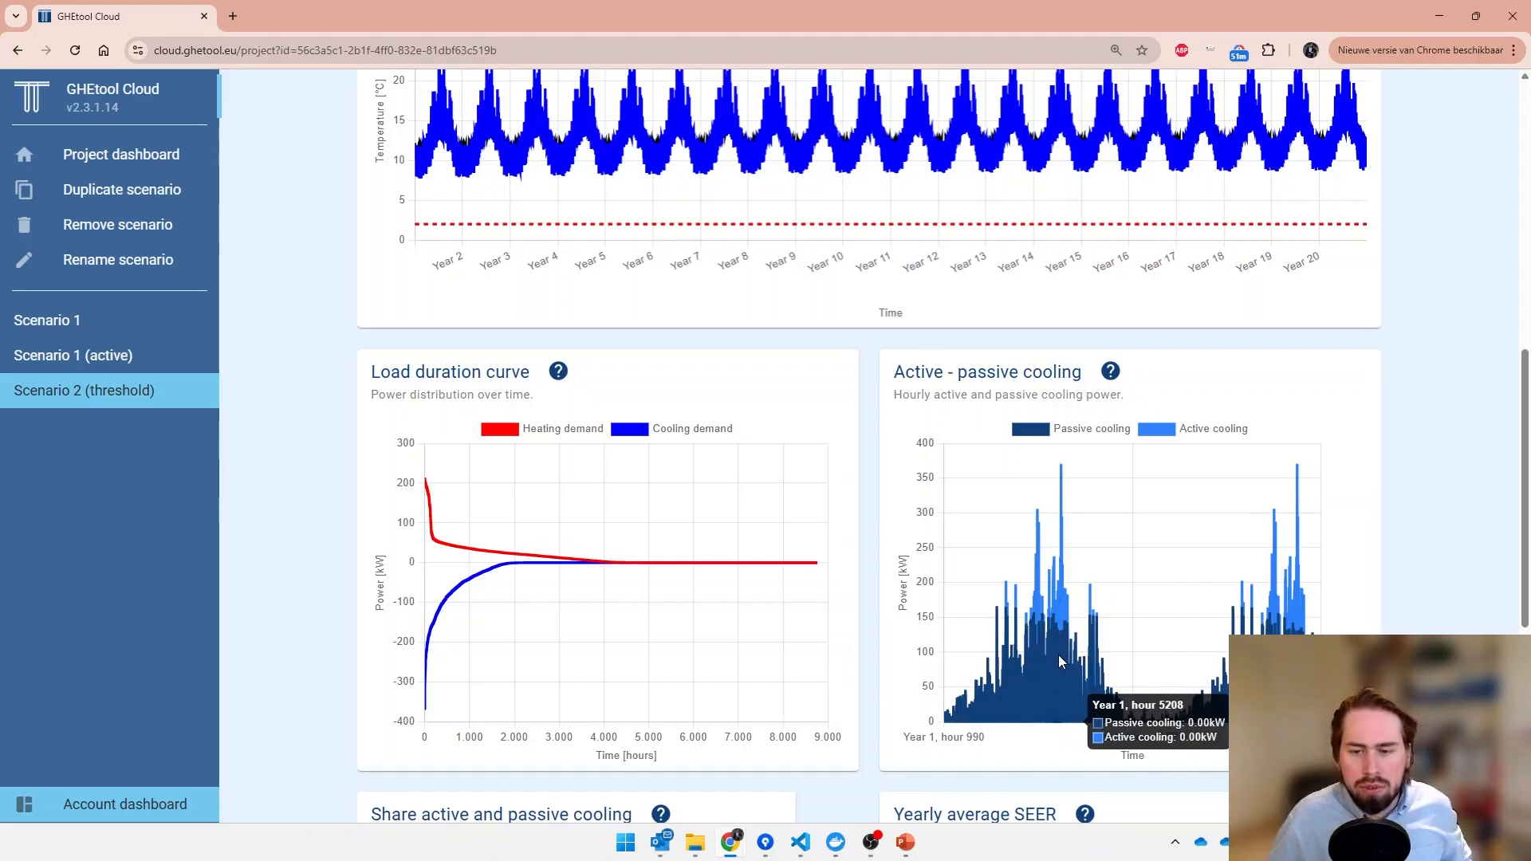
pyautogui.scroll(2, 1059, 654)
pyautogui.scroll(1, 1059, 659)
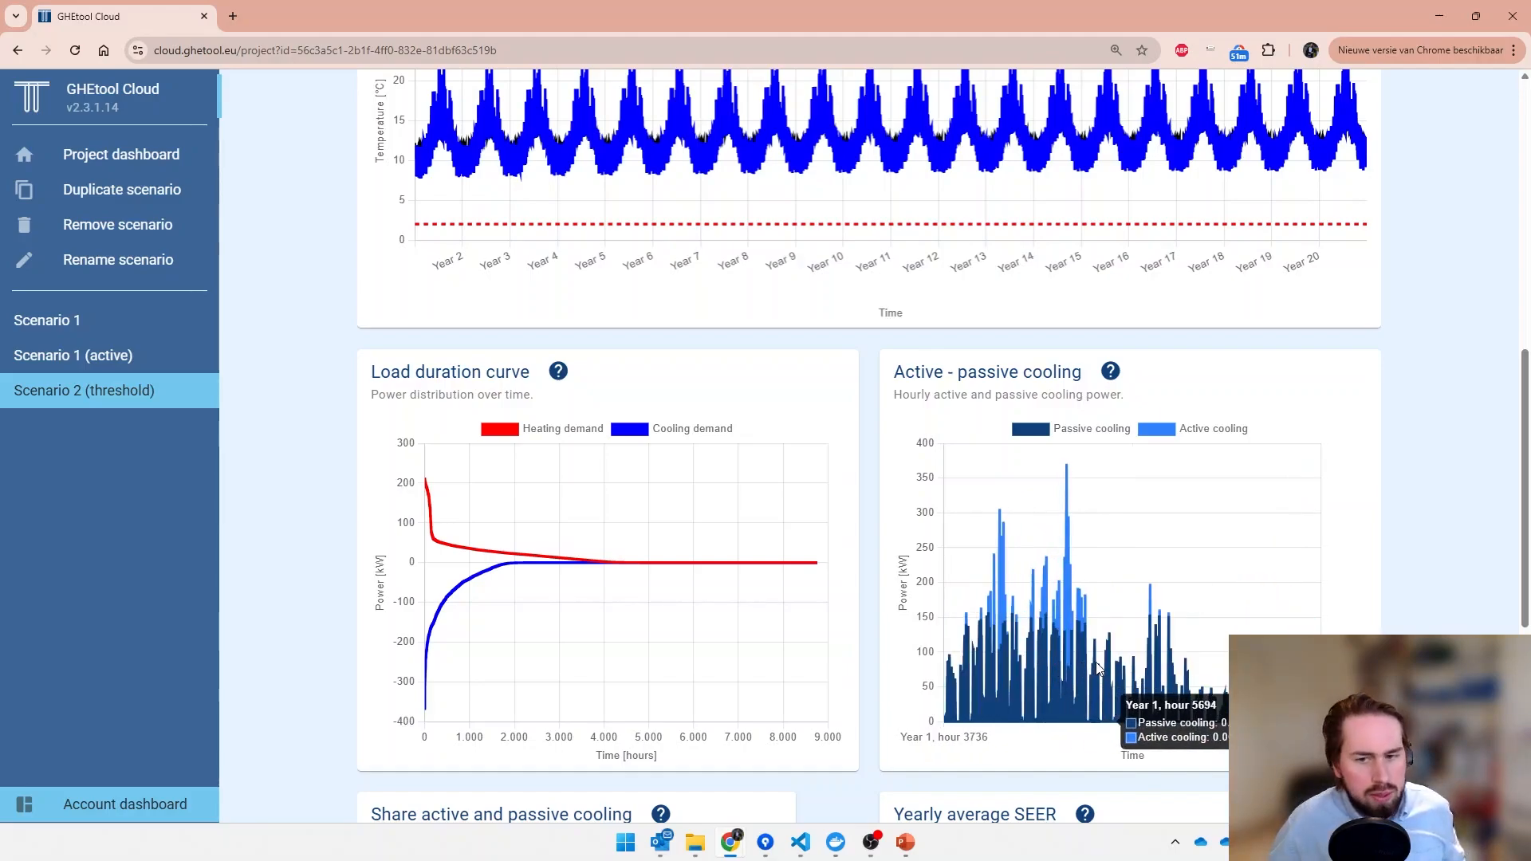
pyautogui.scroll(-5, 1084, 662)
pyautogui.scroll(-2, 855, 731)
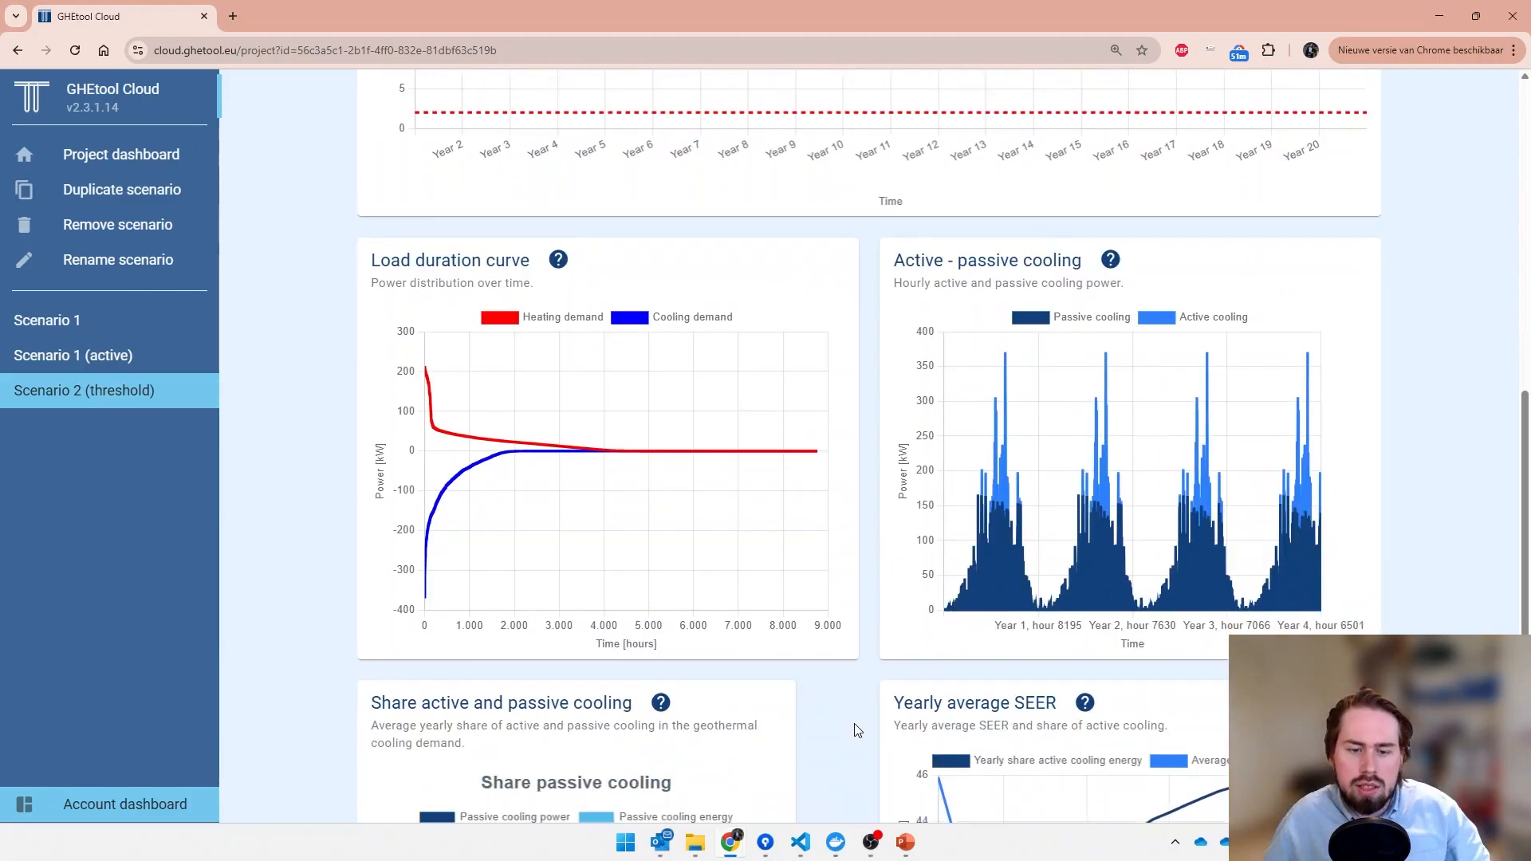
# - Examine the passive cooling share, yearly average SEER, numerical results and long-term active and passive cooling power of Scenario 2 (threshold)
pyautogui.scroll(-5, 856, 731)
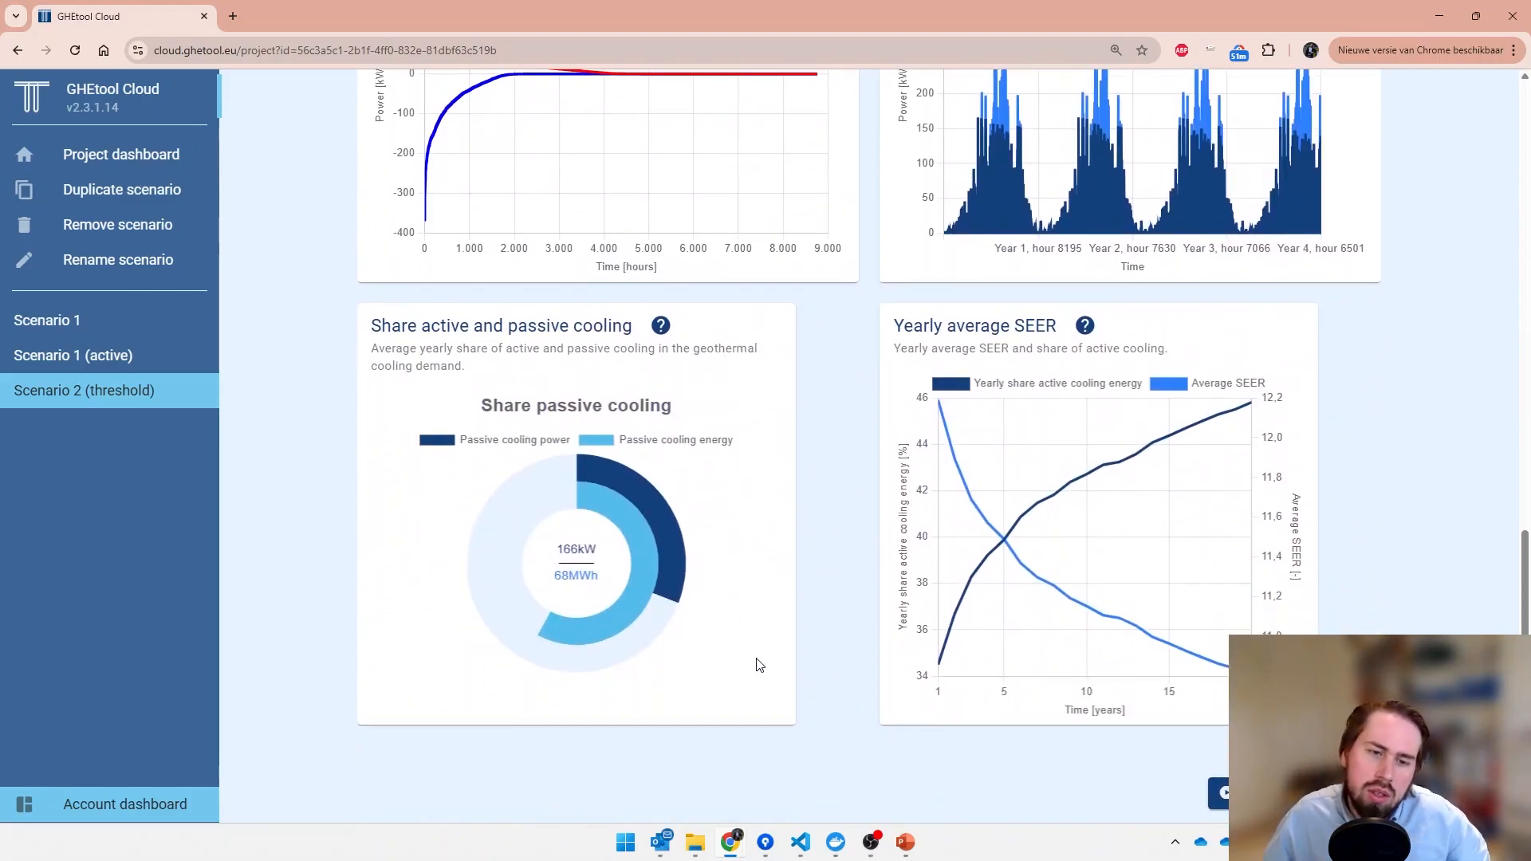
pyautogui.moveTo(618, 609)
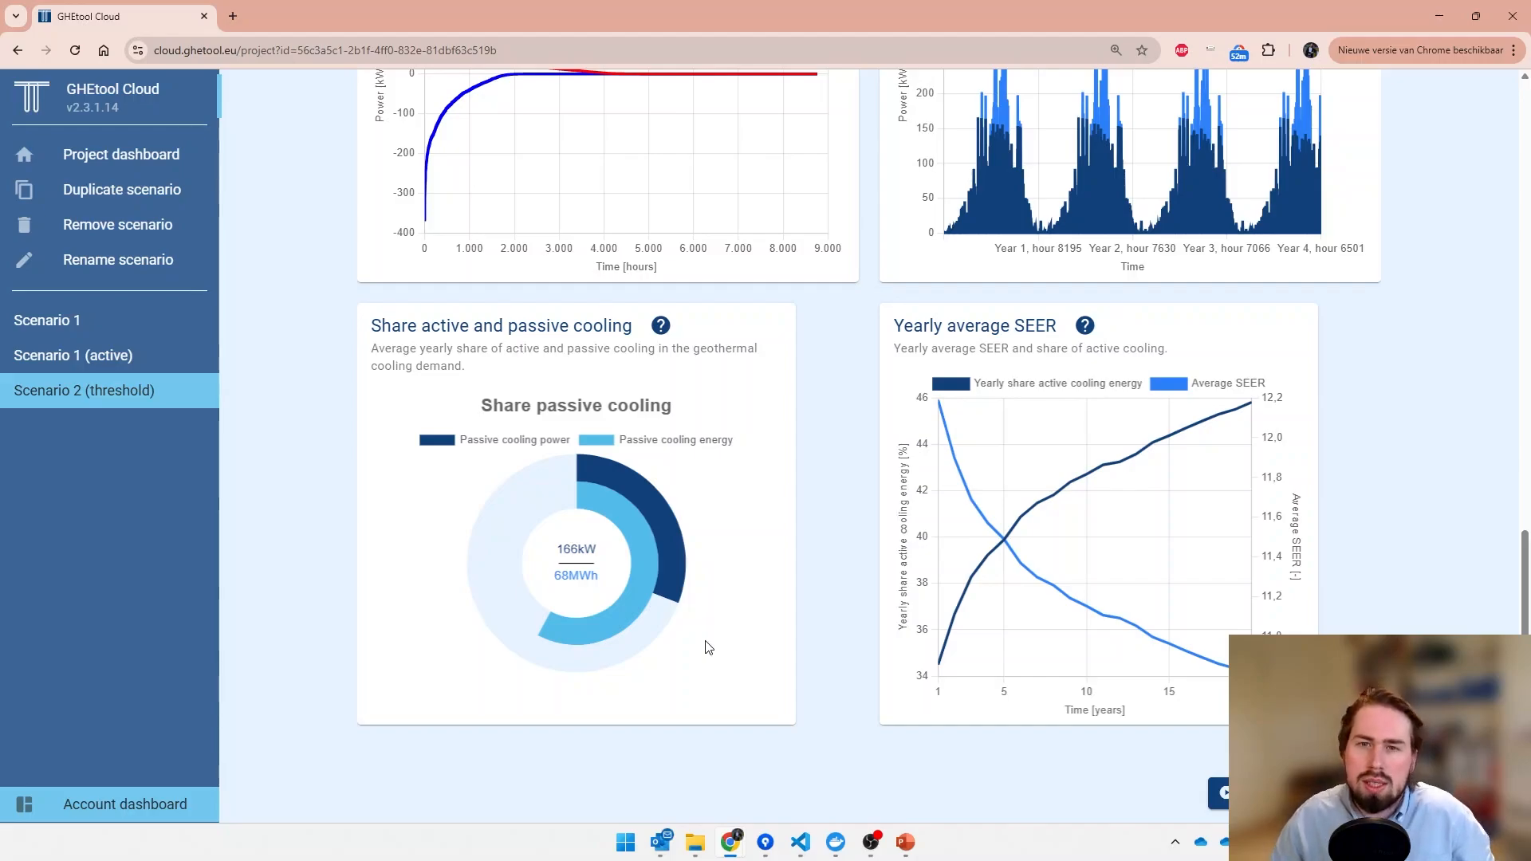
pyautogui.moveTo(942, 424)
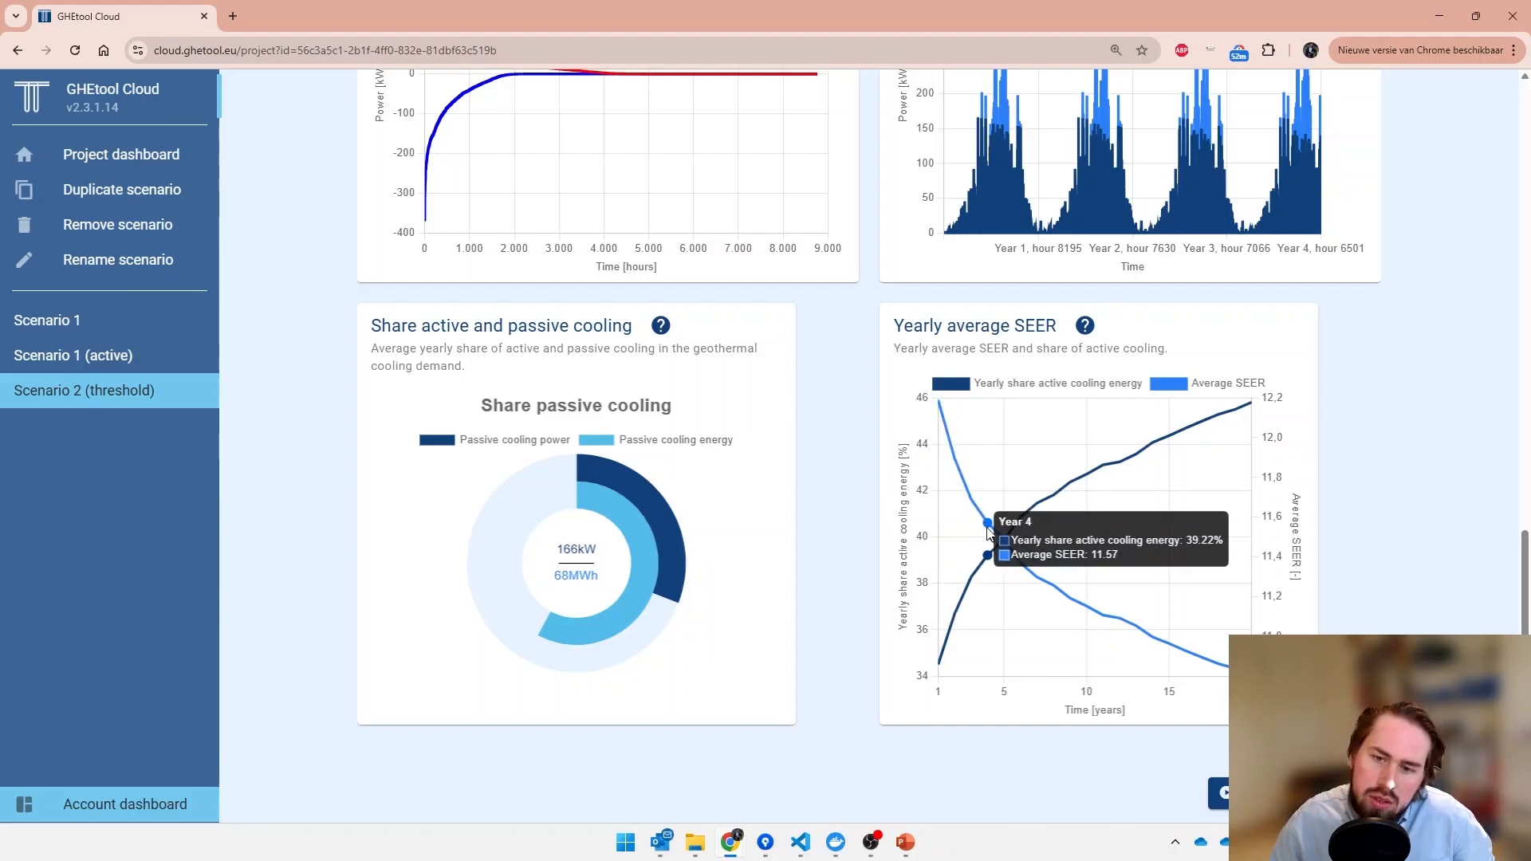
pyautogui.moveTo(1037, 591)
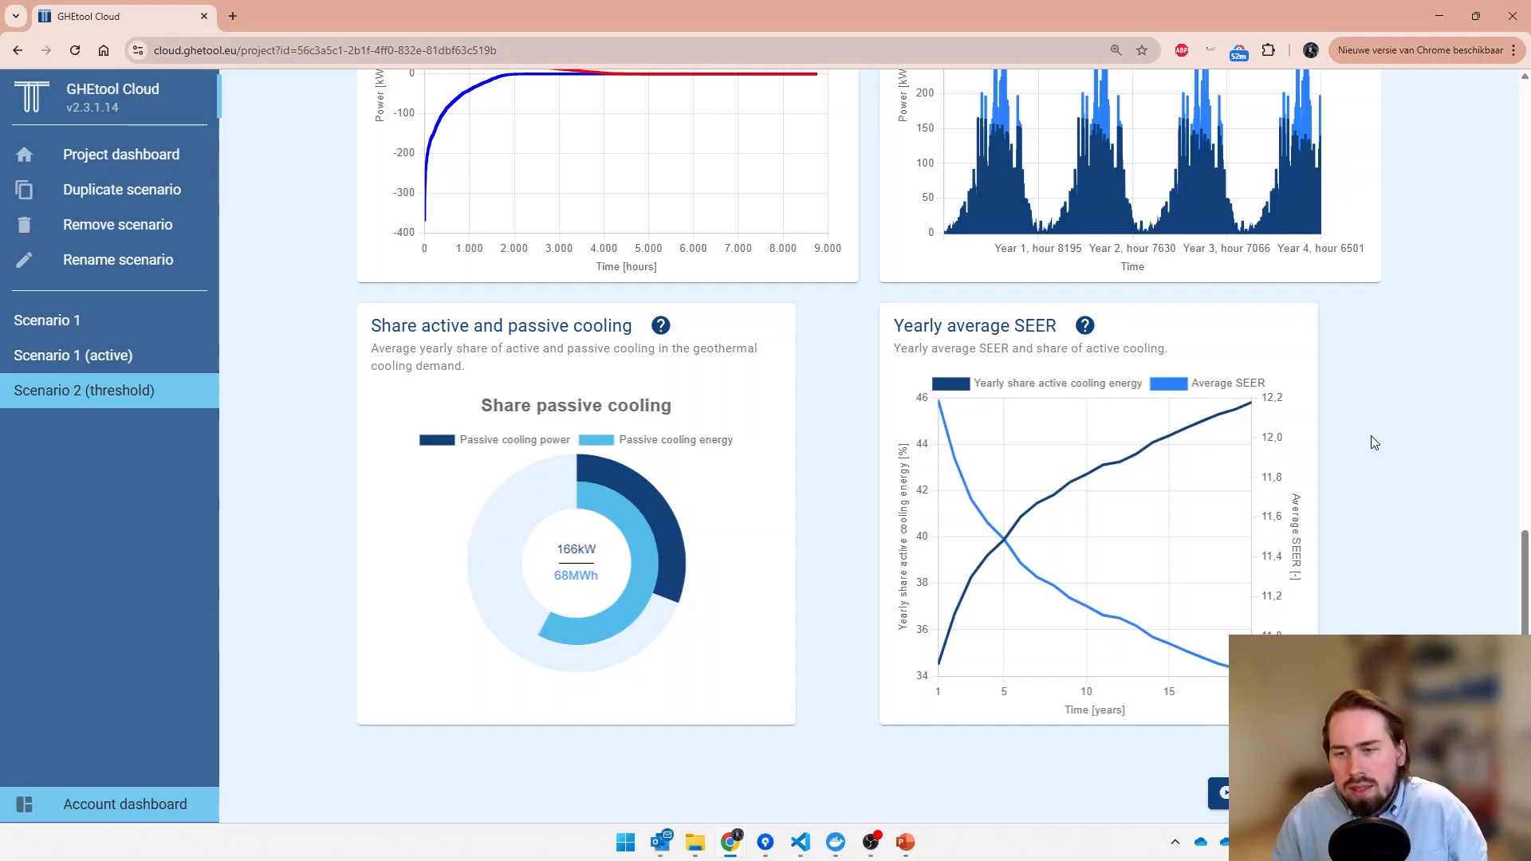
pyautogui.scroll(15, 1374, 442)
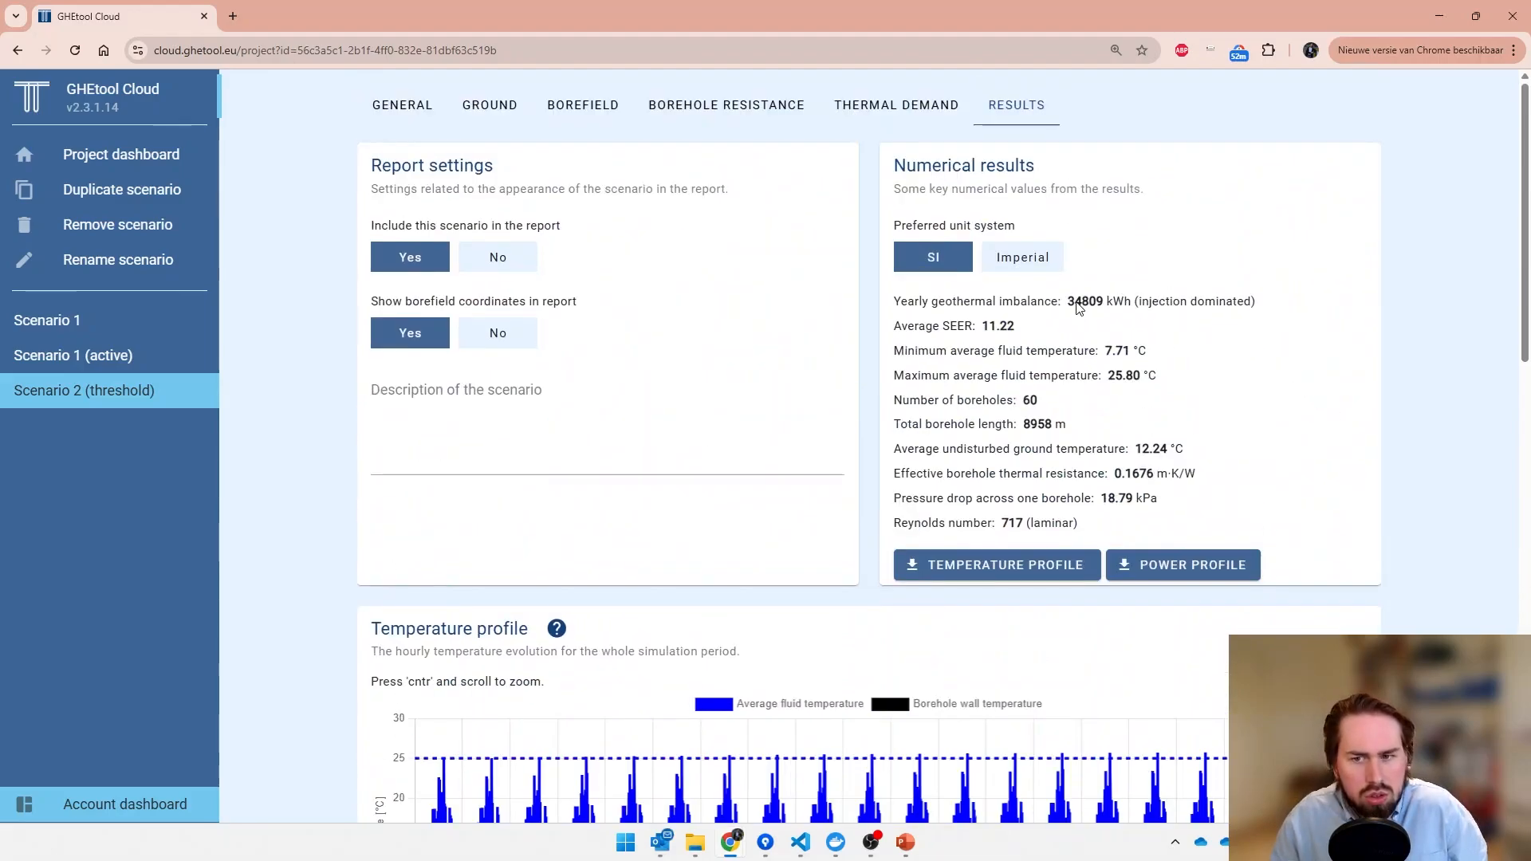
pyautogui.scroll(-3, 1412, 375)
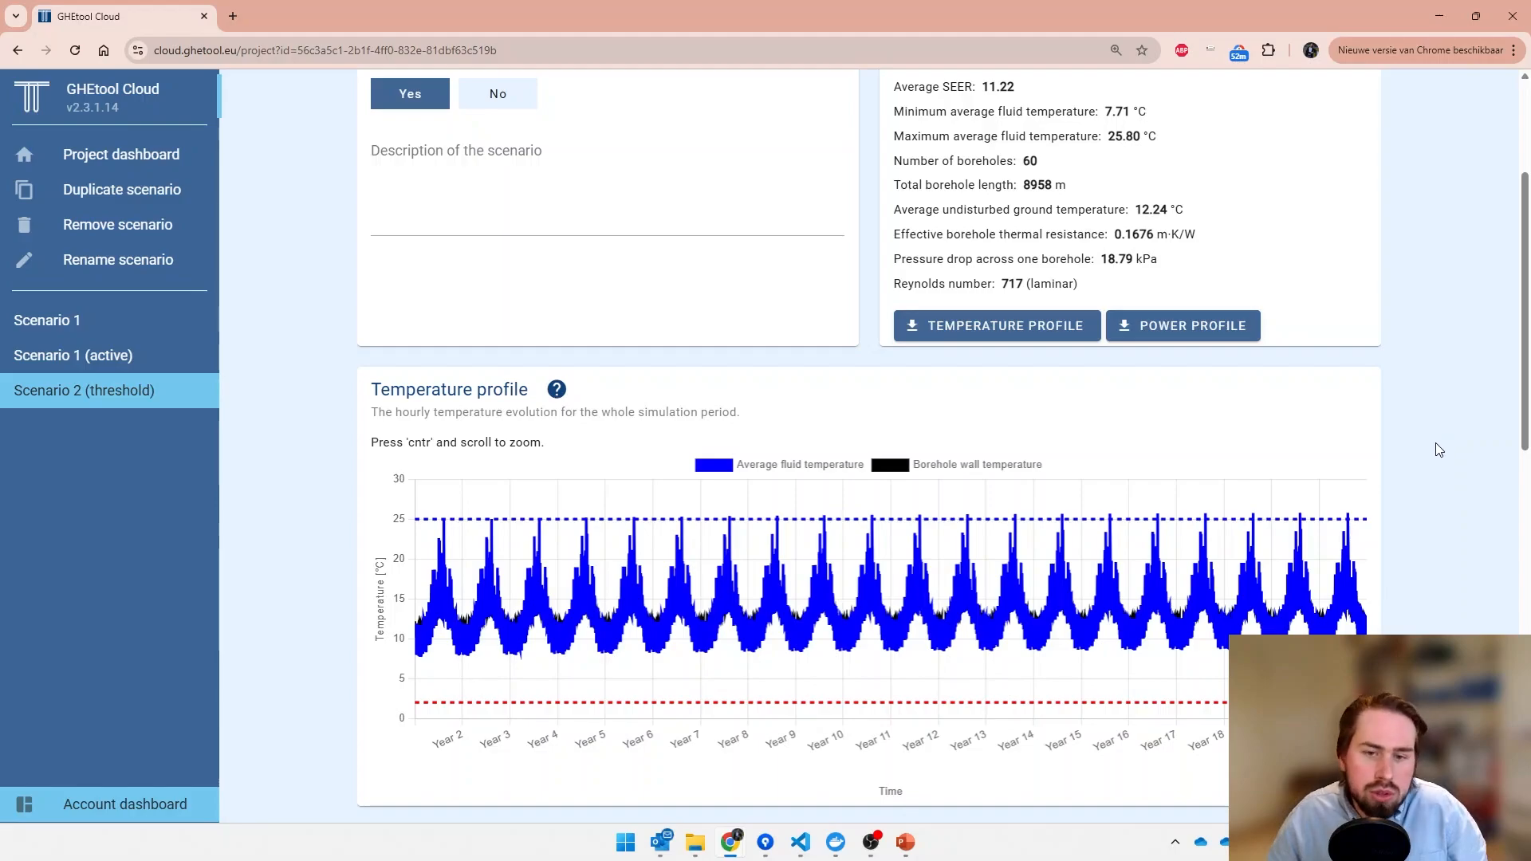
pyautogui.scroll(-6, 1438, 453)
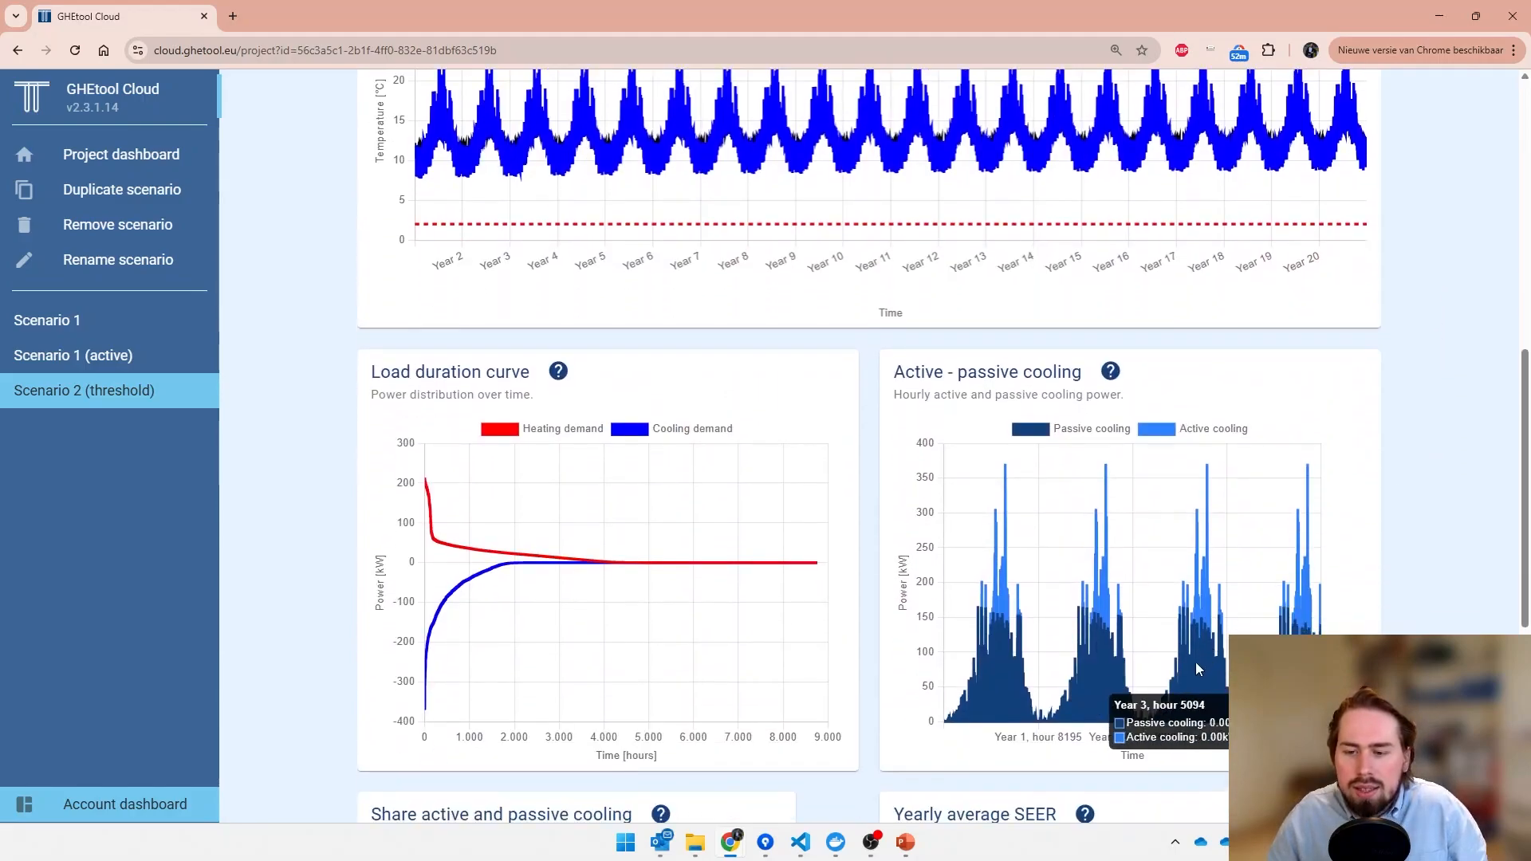
pyautogui.scroll(-5, 1196, 663)
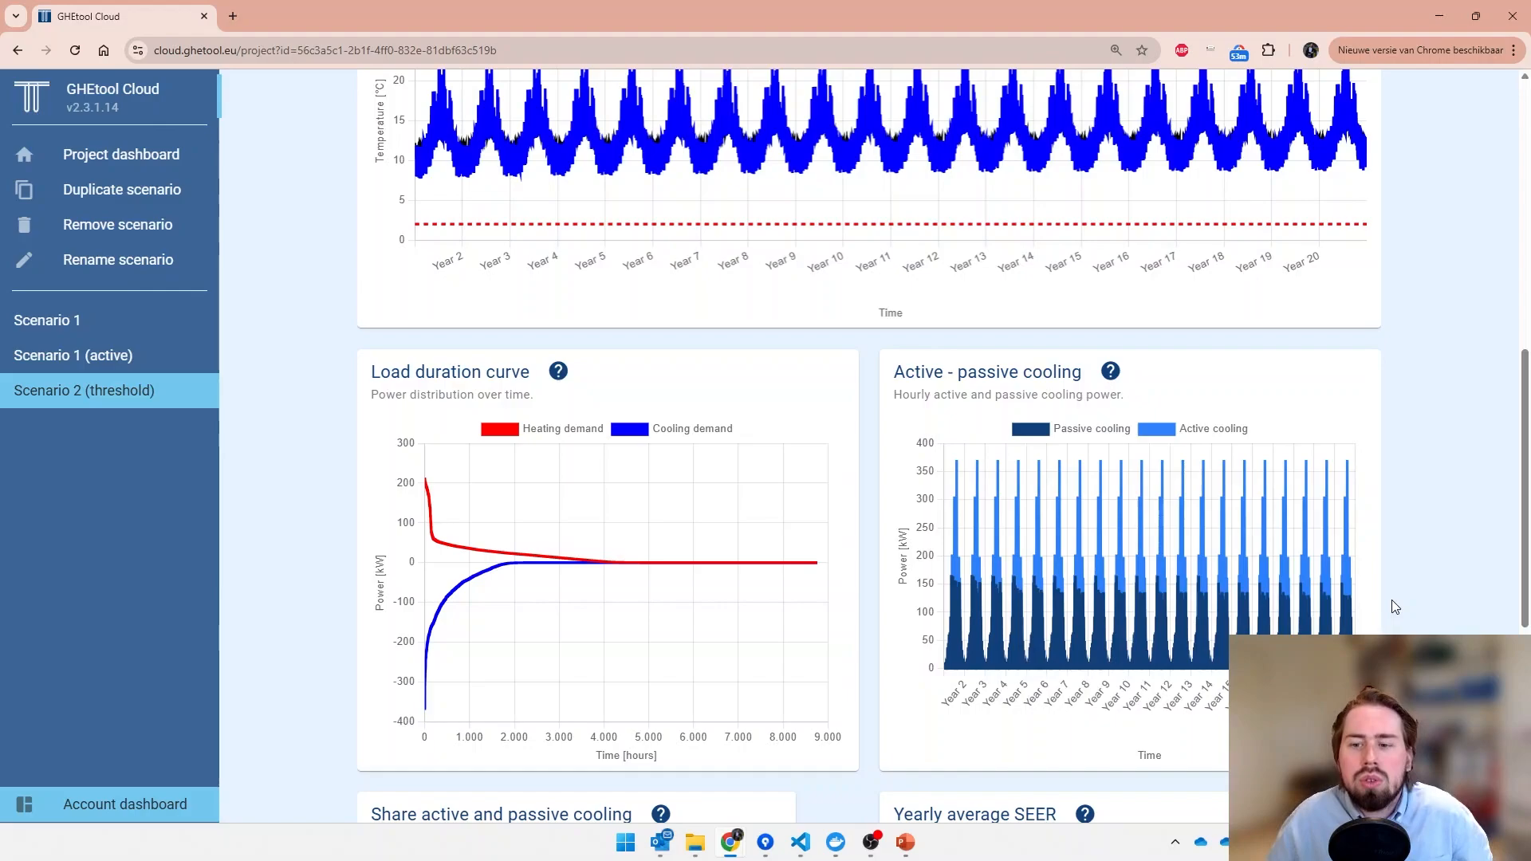
pyautogui.scroll(-5, 1395, 608)
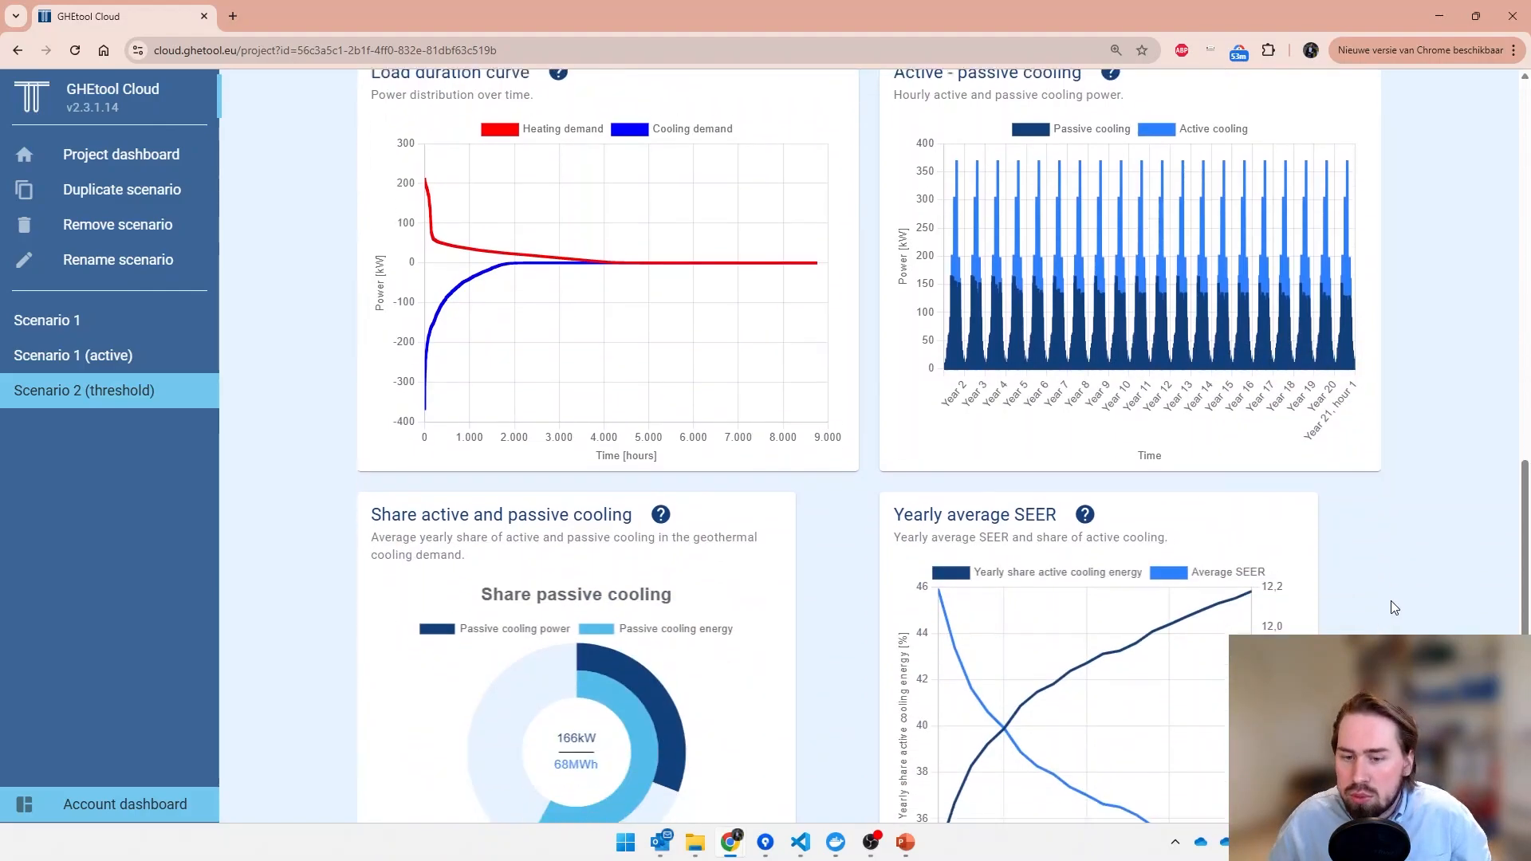
pyautogui.moveTo(1031, 759)
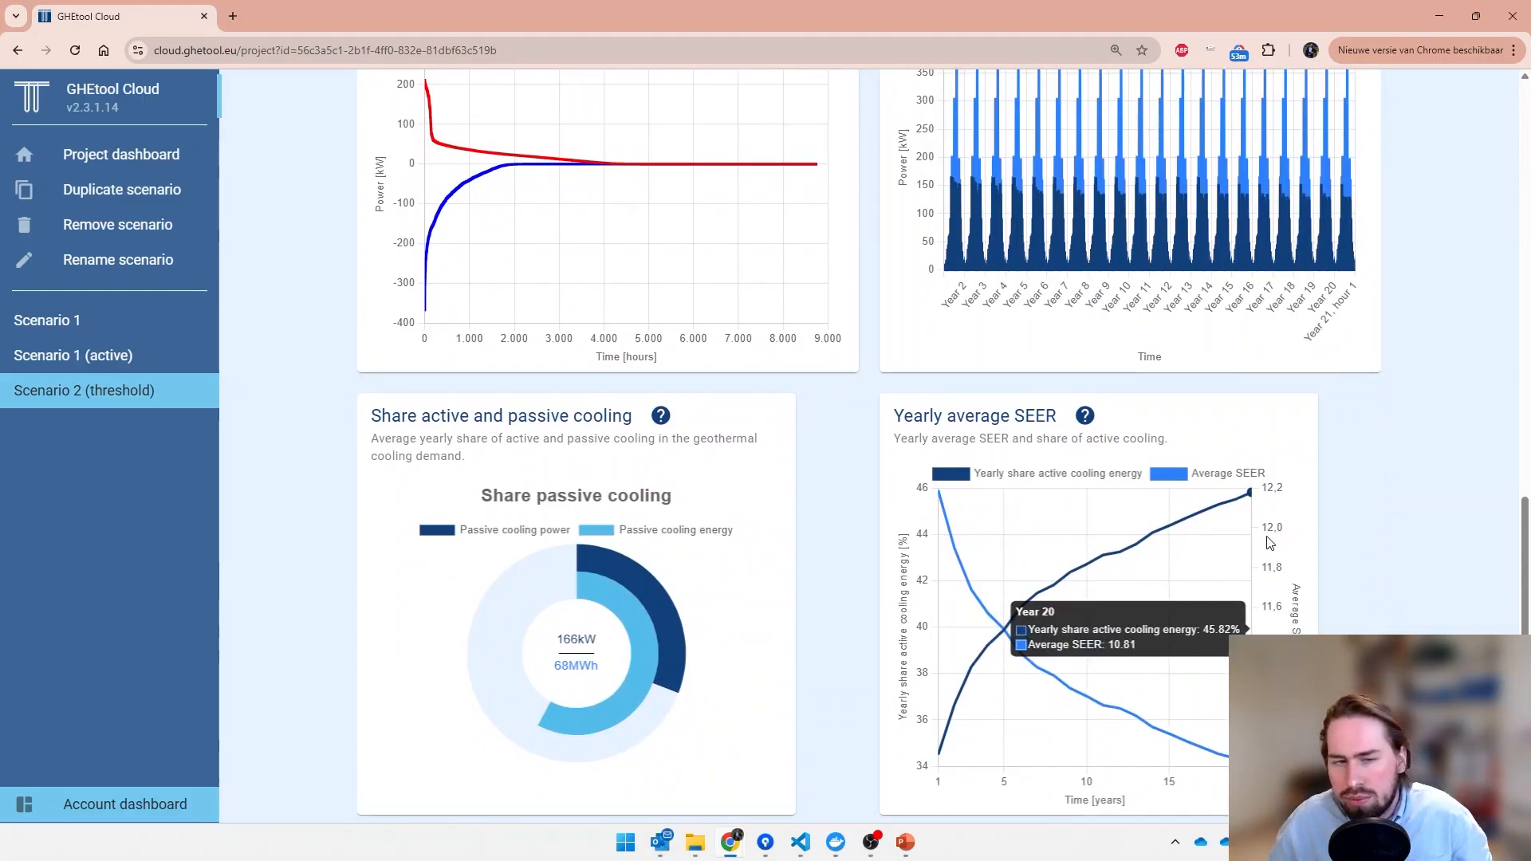
# - Duplicate Scenario 2 (threshold) and rename the copy "Scenario 2 (threshold, bigger borefield)"
pyautogui.click(157, 189)
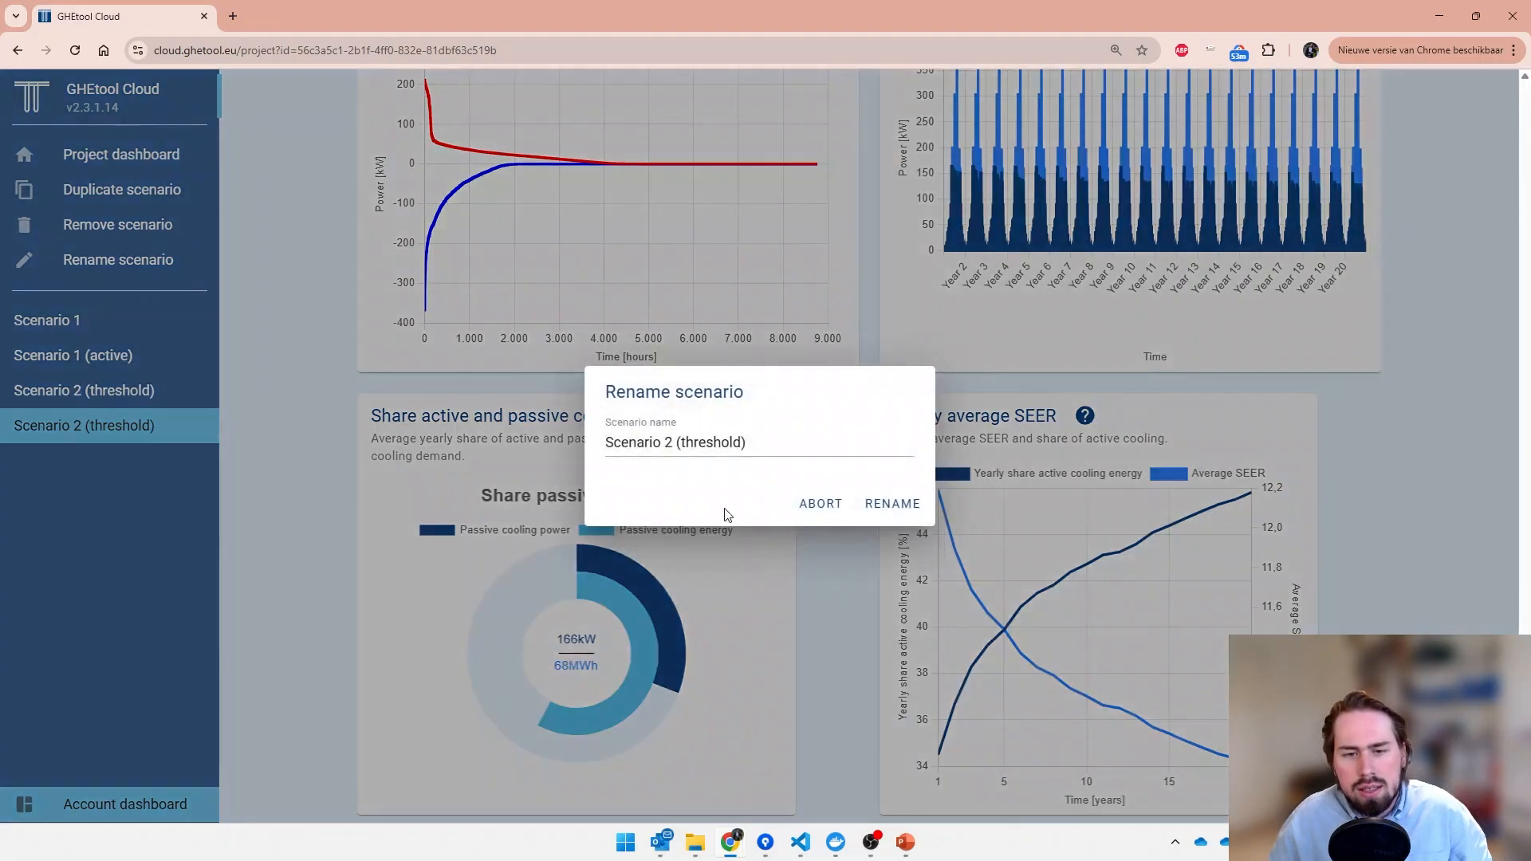
pyautogui.click(742, 445)
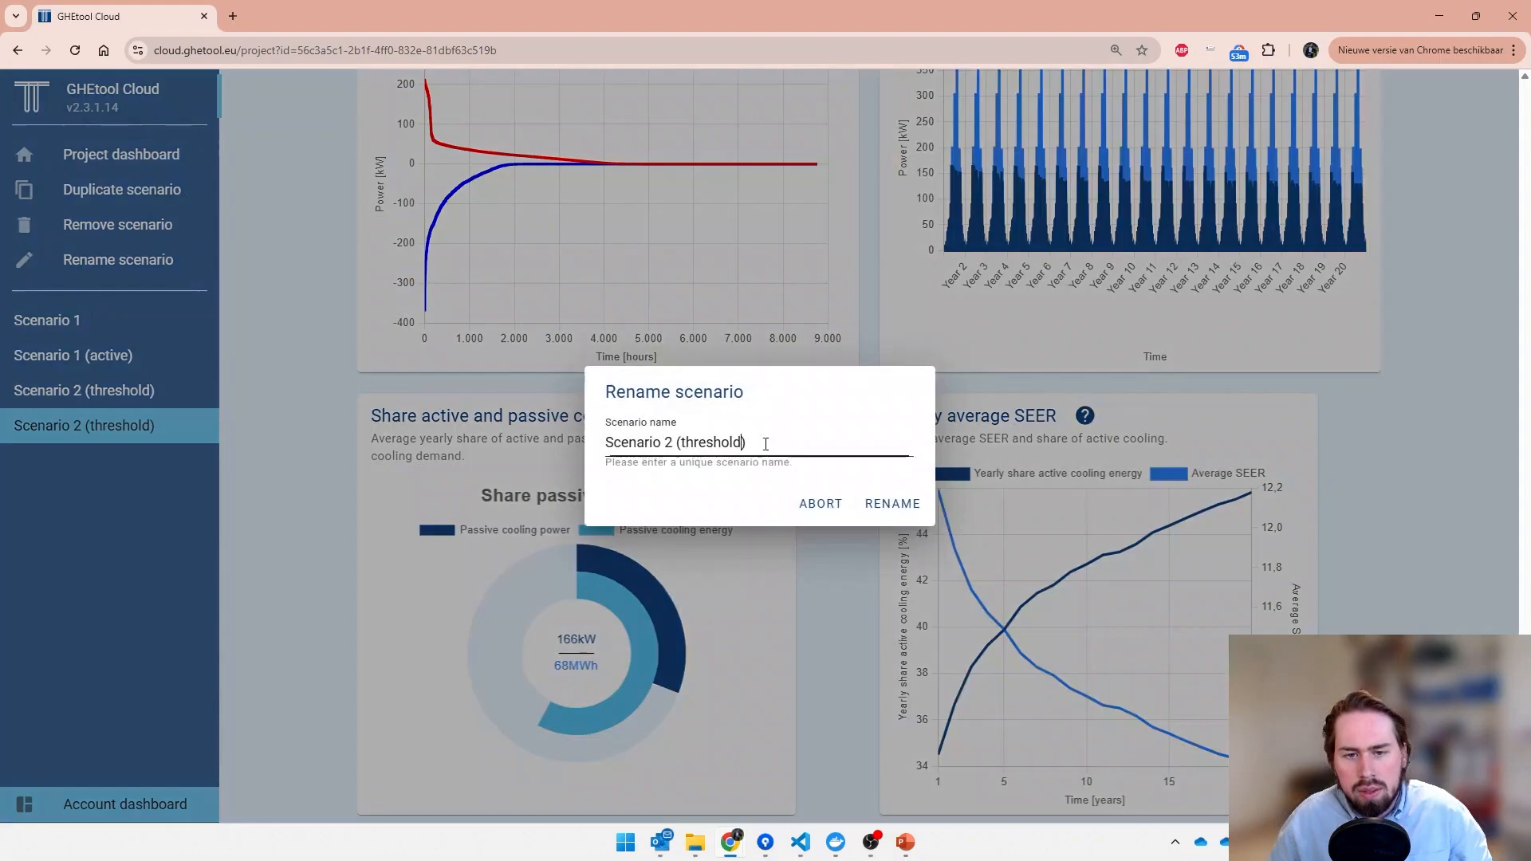
pyautogui.write(', bigg')
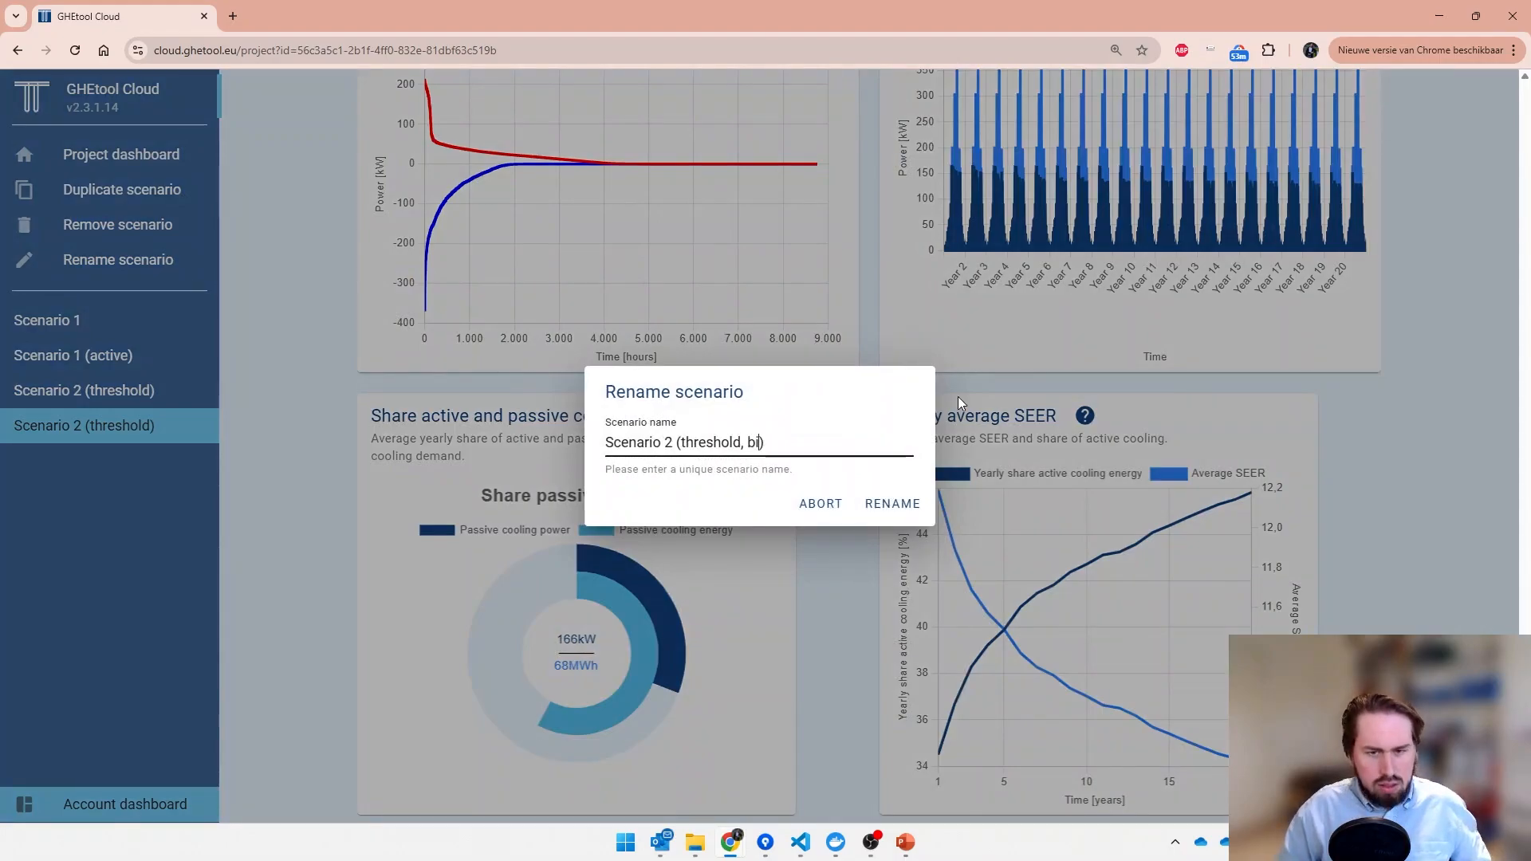
pyautogui.write('er borefield')
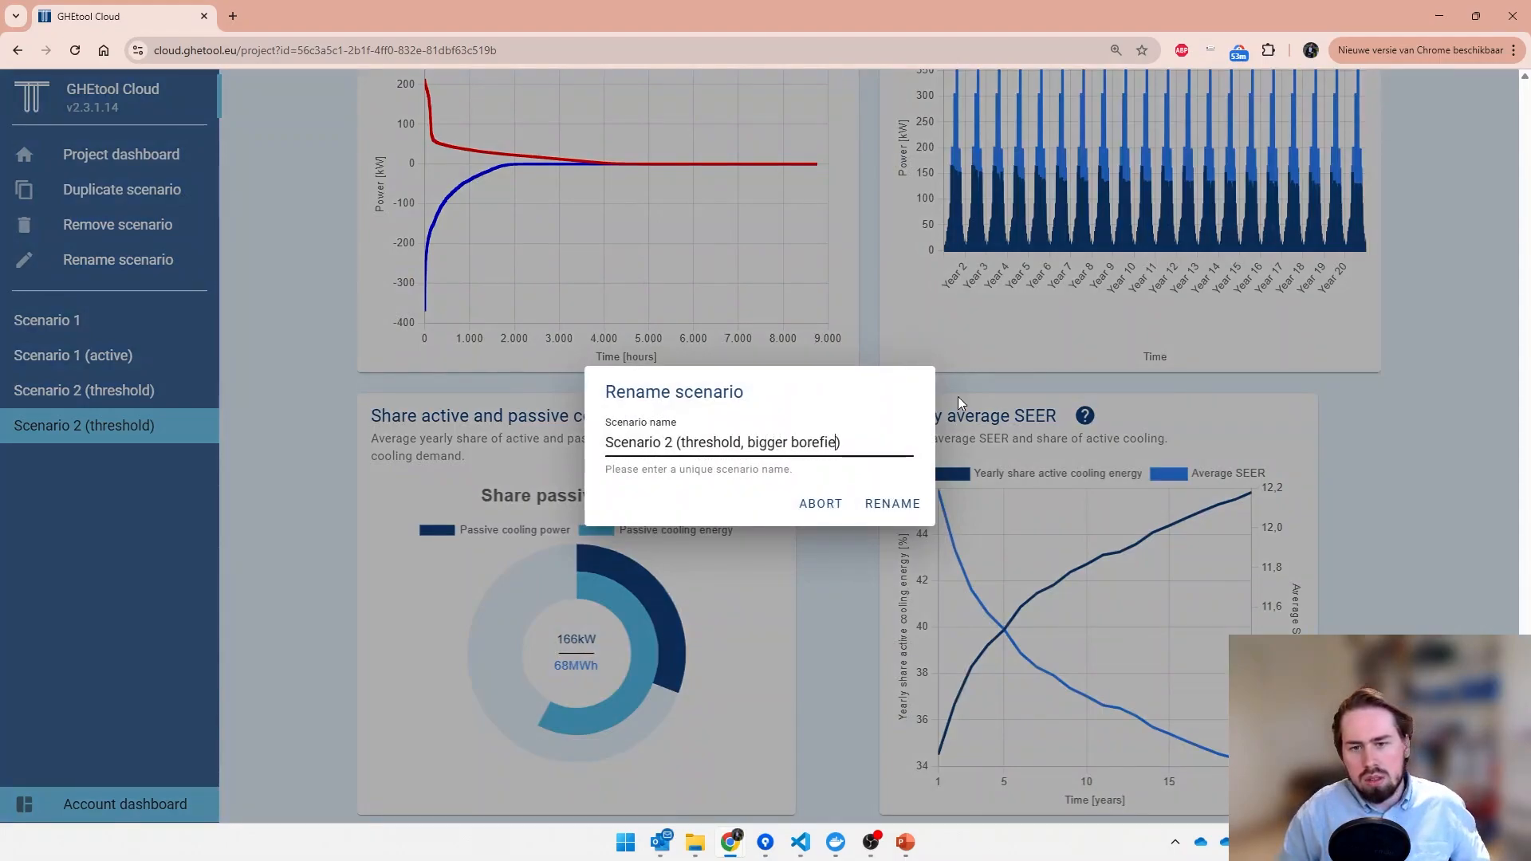
pyautogui.click(895, 503)
# - Set the number of boreholes in the width direction to 8 and calculate the bigger borefield scenario
pyautogui.scroll(15, 618, 664)
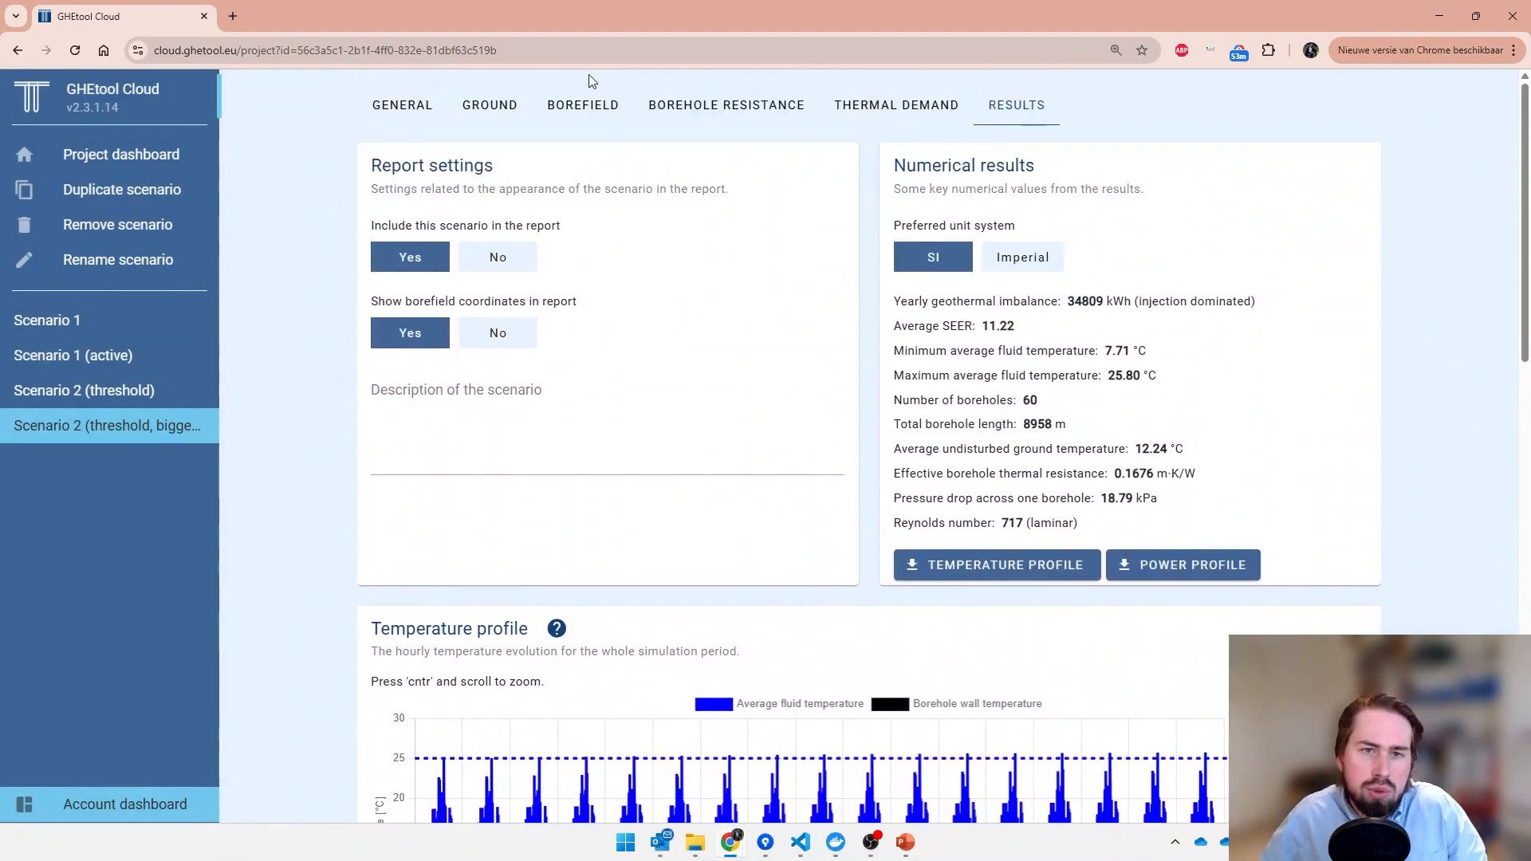
pyautogui.click(579, 120)
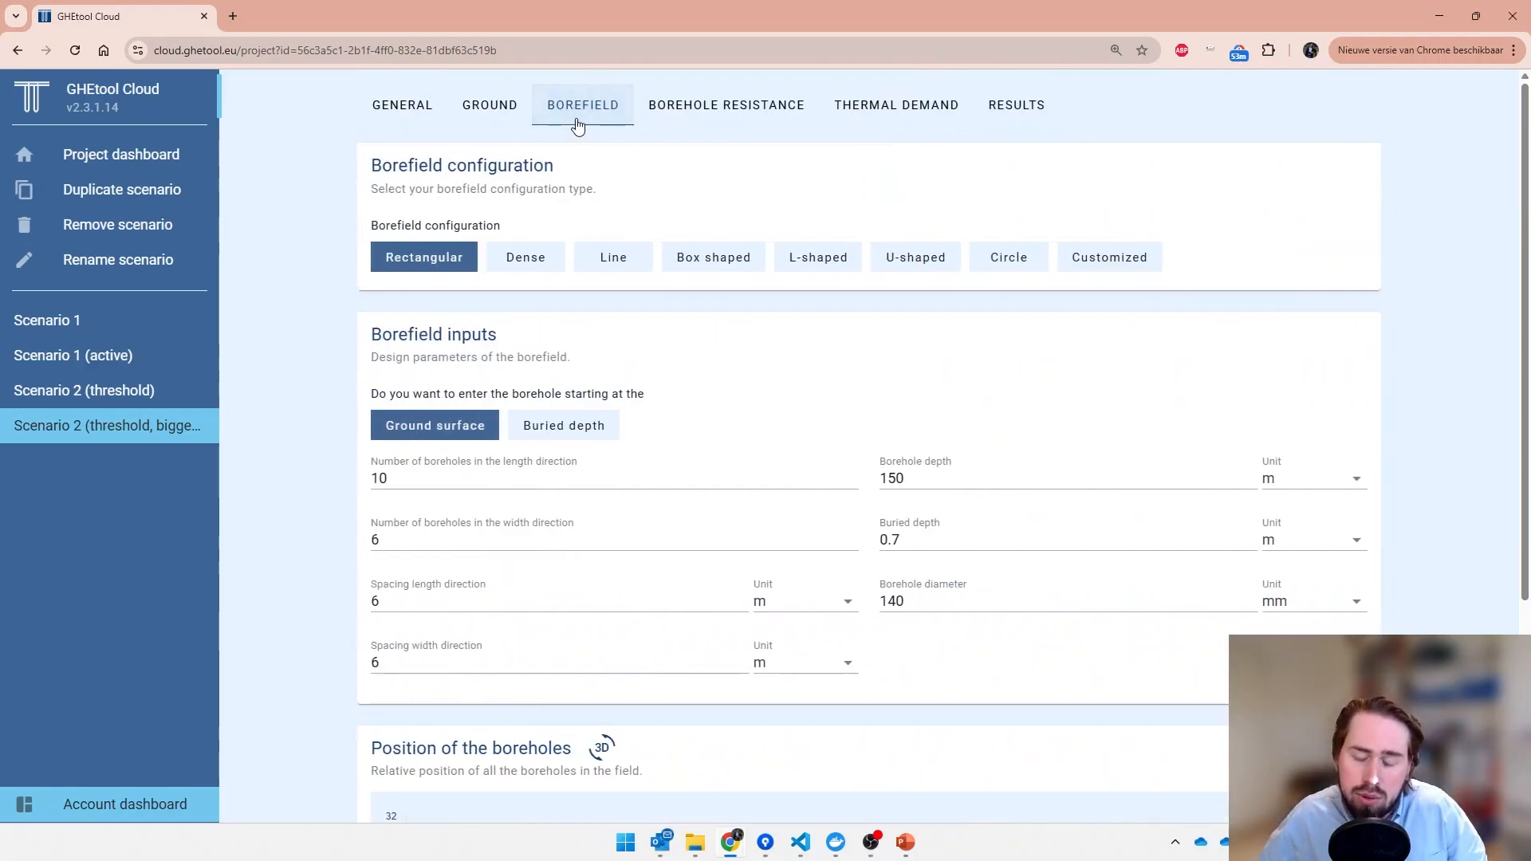
pyautogui.moveTo(414, 533); pyautogui.dragTo(308, 540)
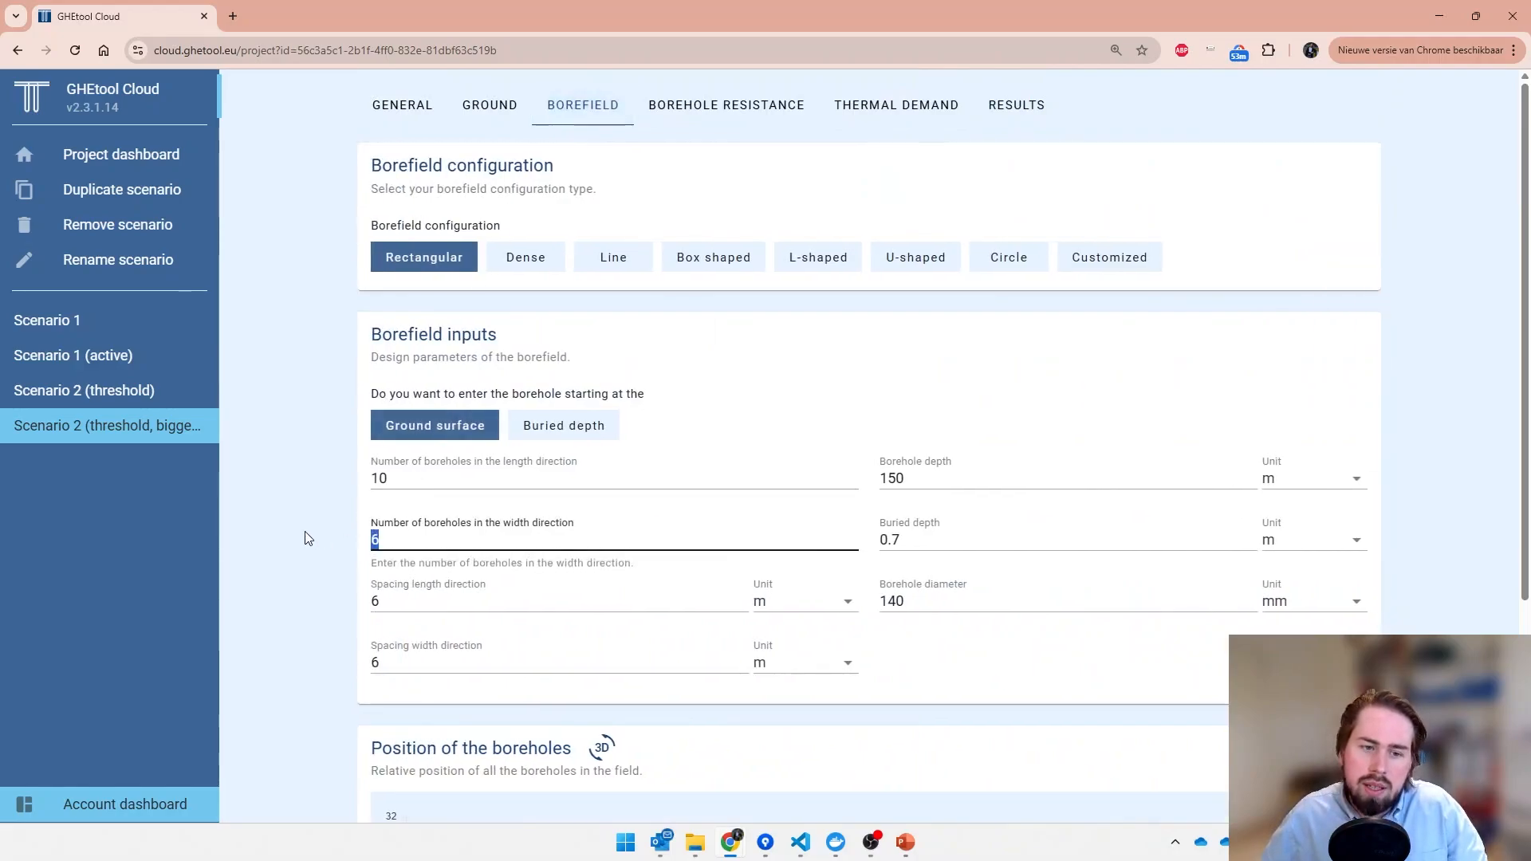
pyautogui.write('8')
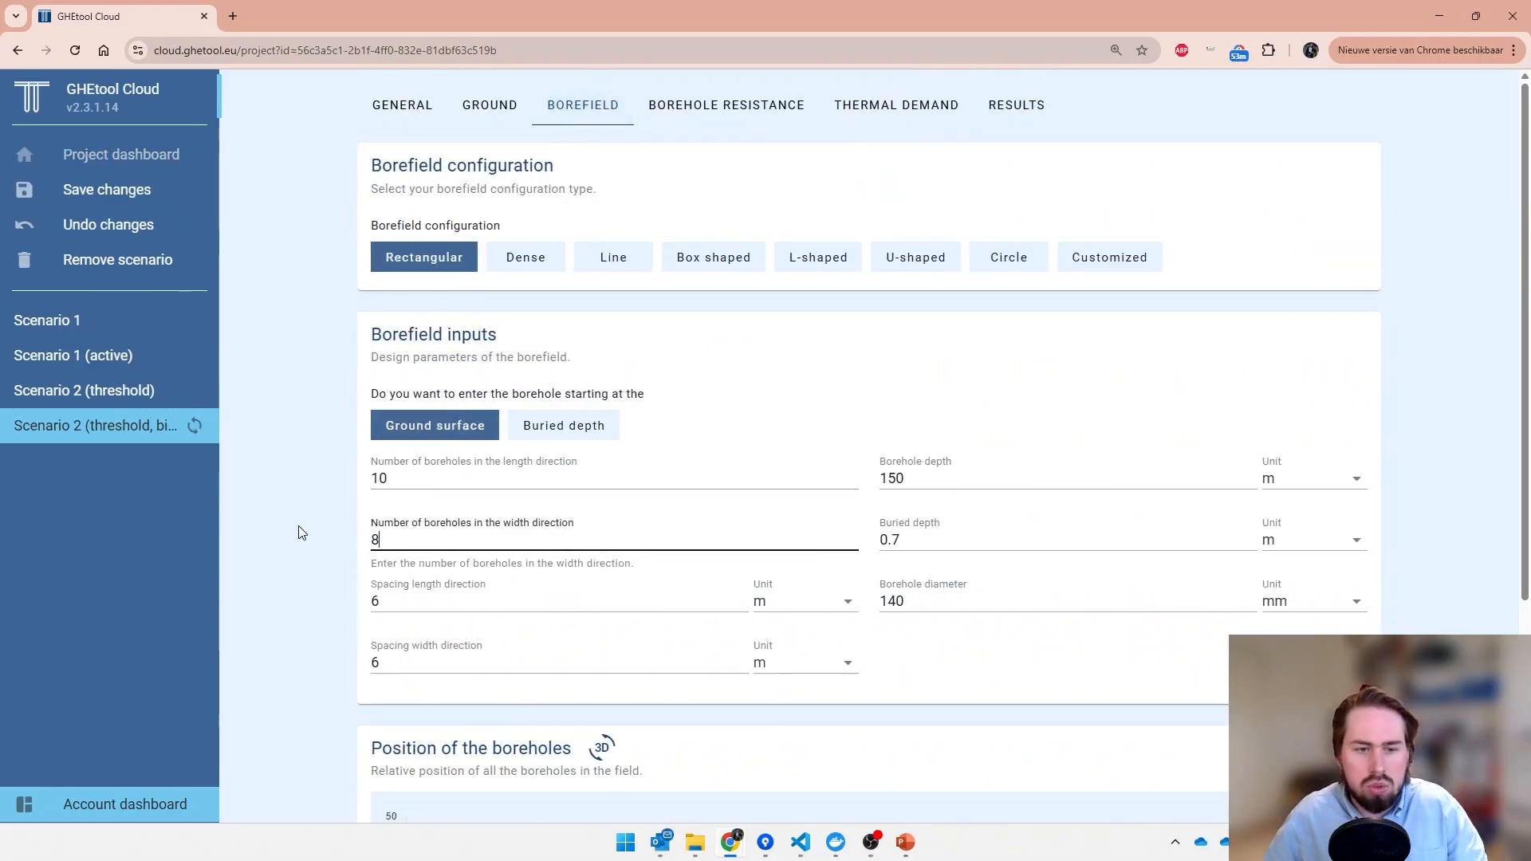
pyautogui.scroll(-4, 328, 529)
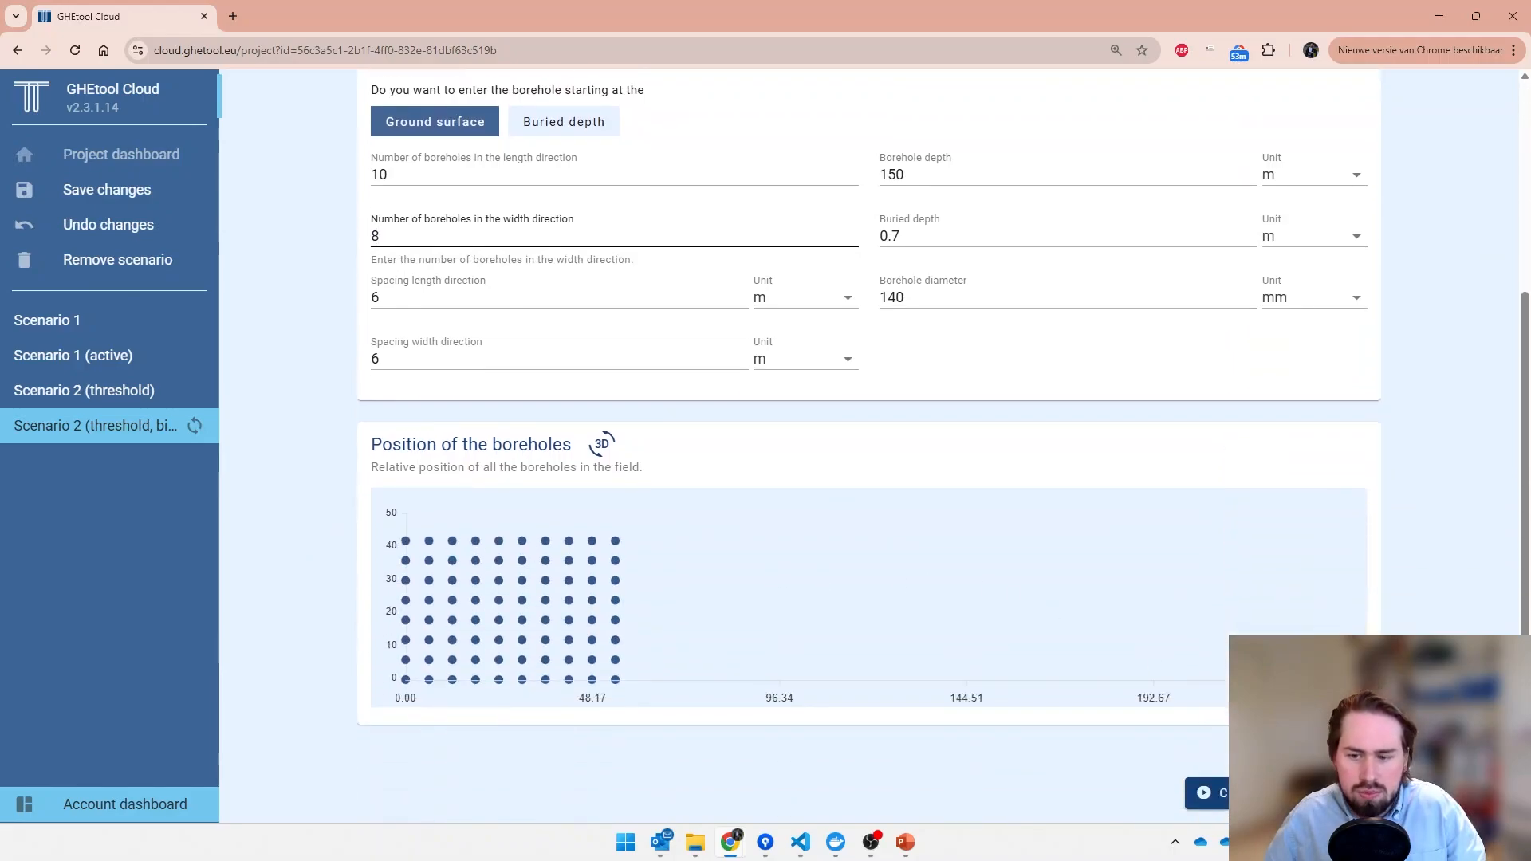
pyautogui.click(1341, 500)
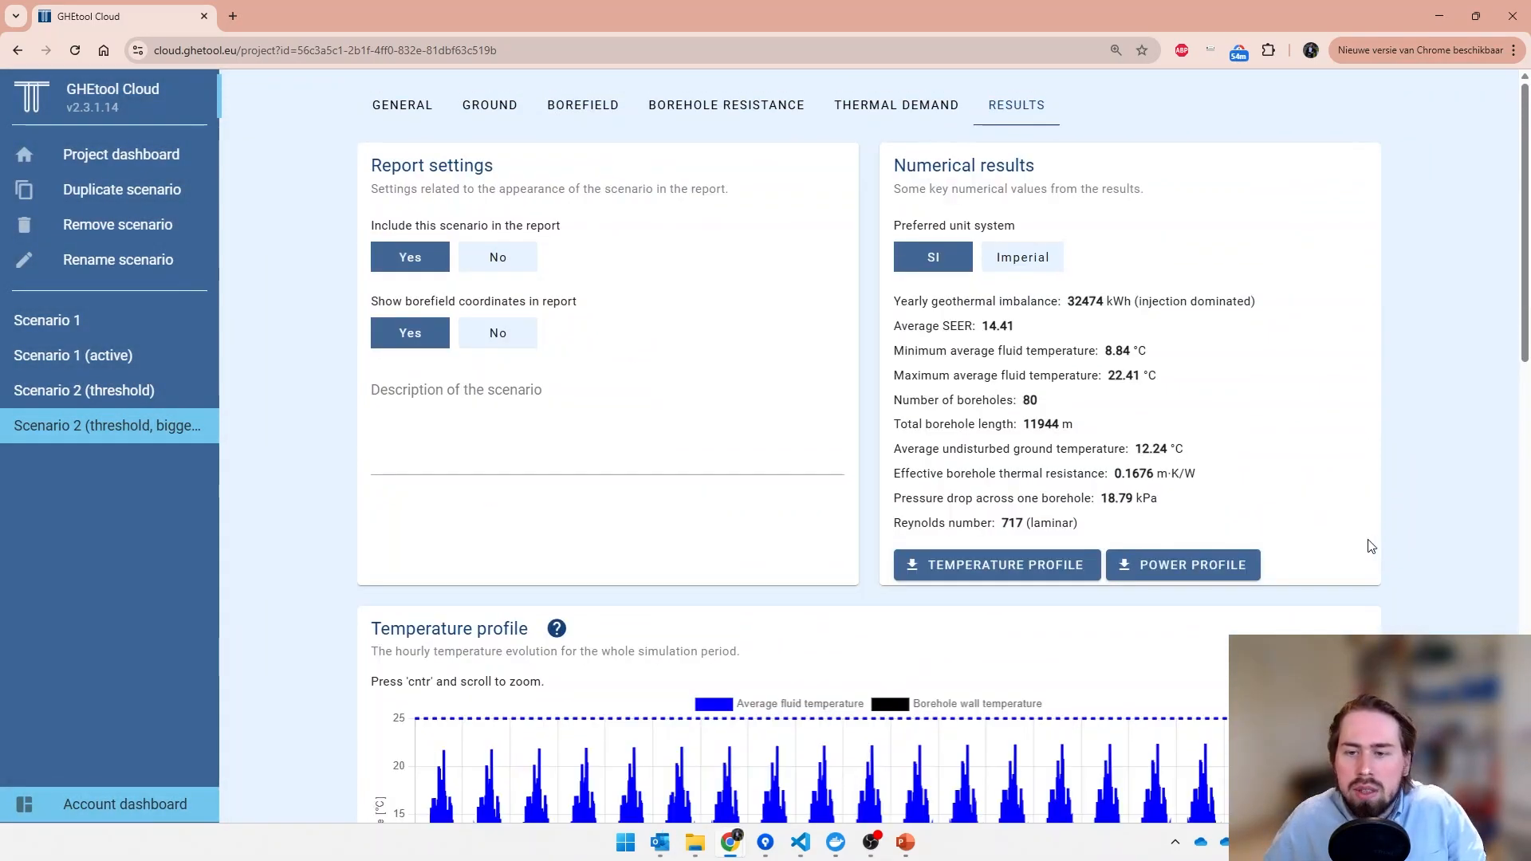
# - Examine the temperature profile, active and passive cooling shares, and yearly average SEER of the bigger borefield scenario
pyautogui.scroll(-1, 1360, 547)
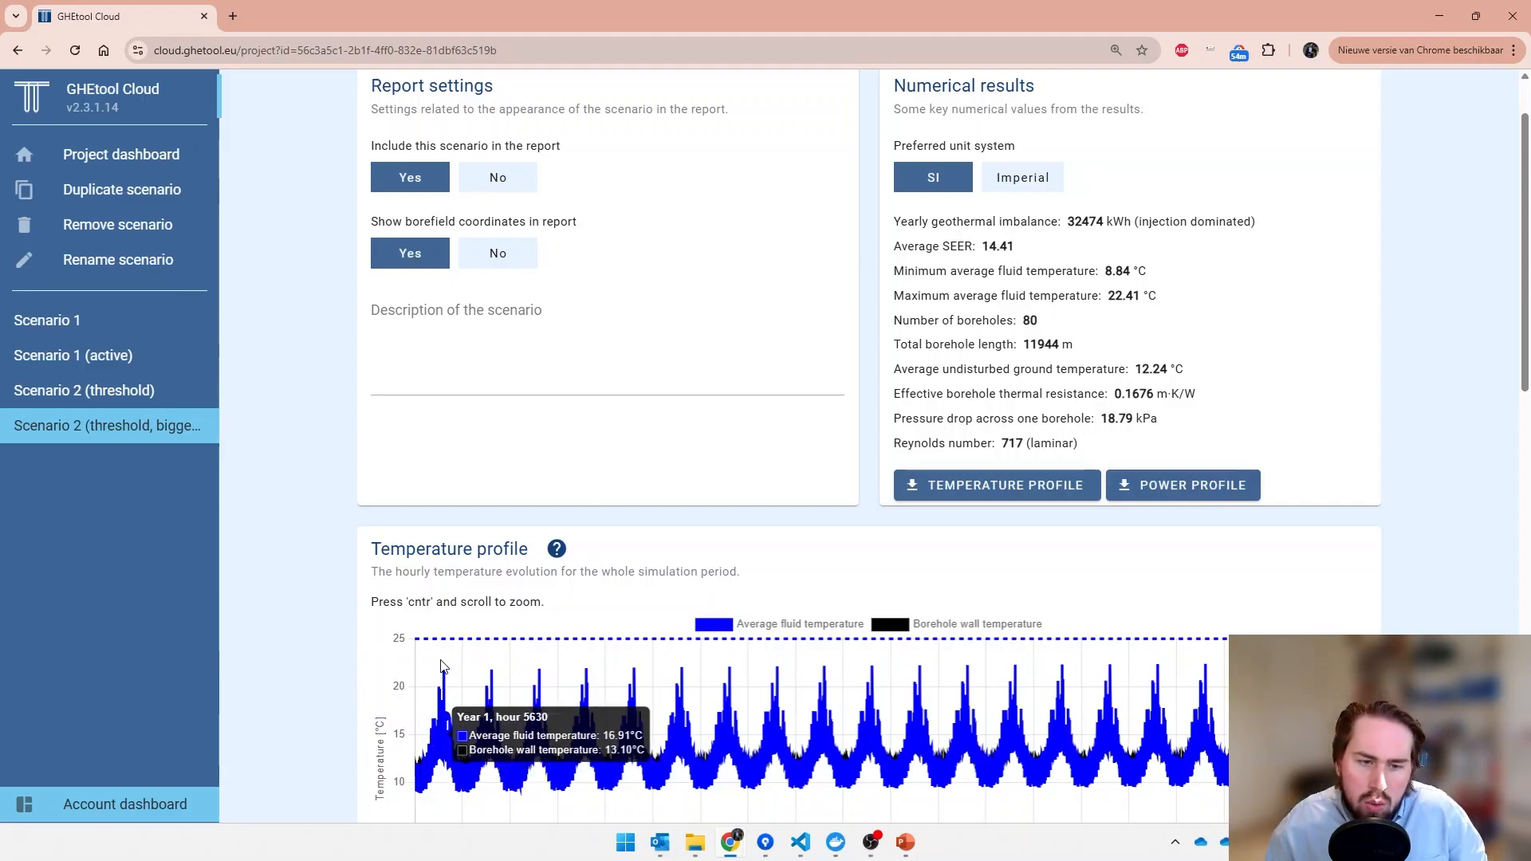
pyautogui.scroll(-6, 393, 693)
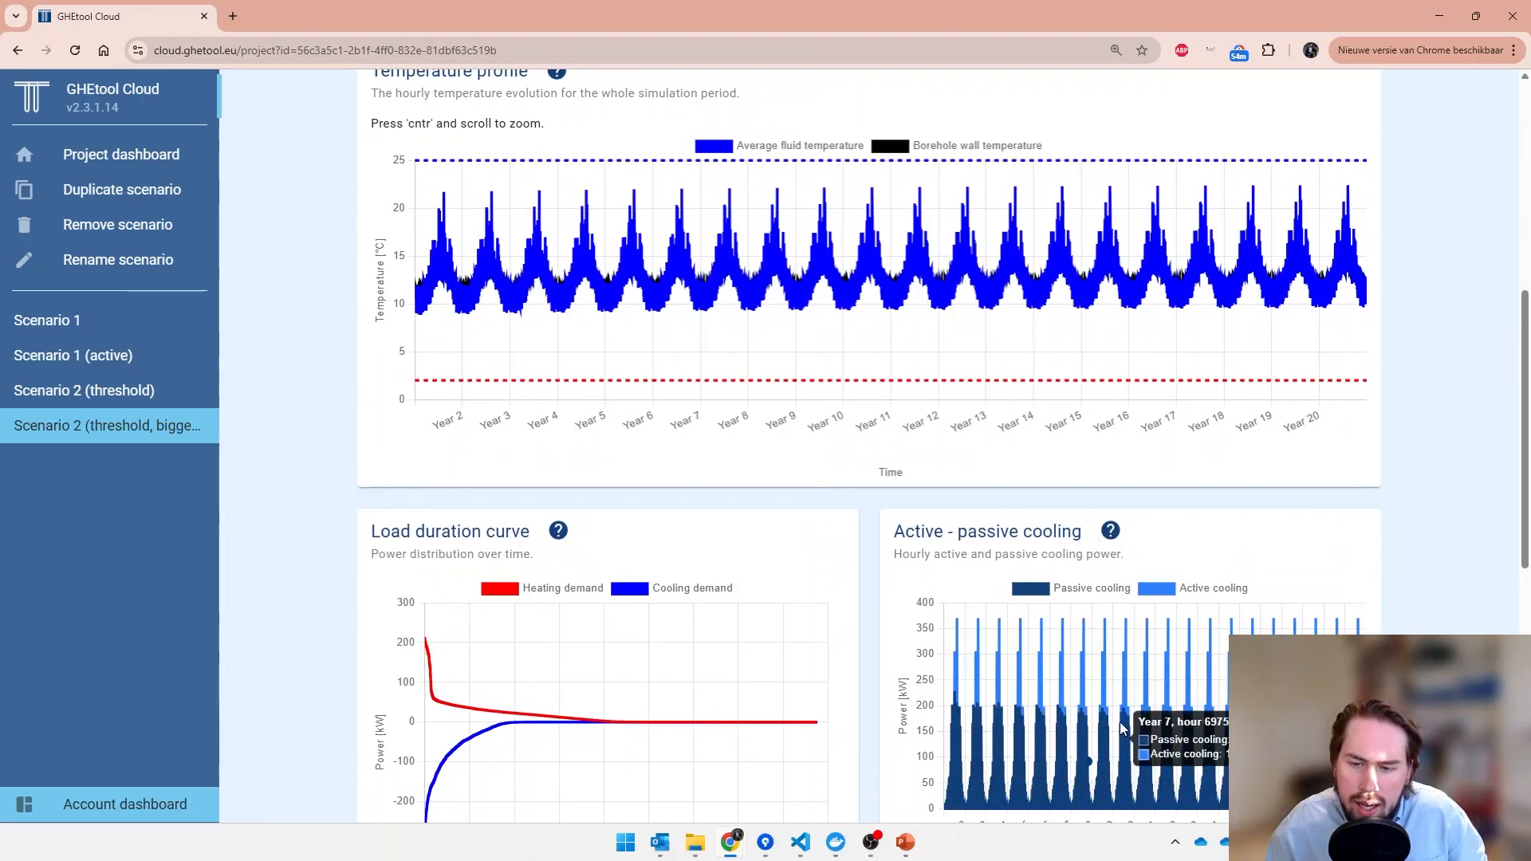
pyautogui.scroll(-6, 1113, 797)
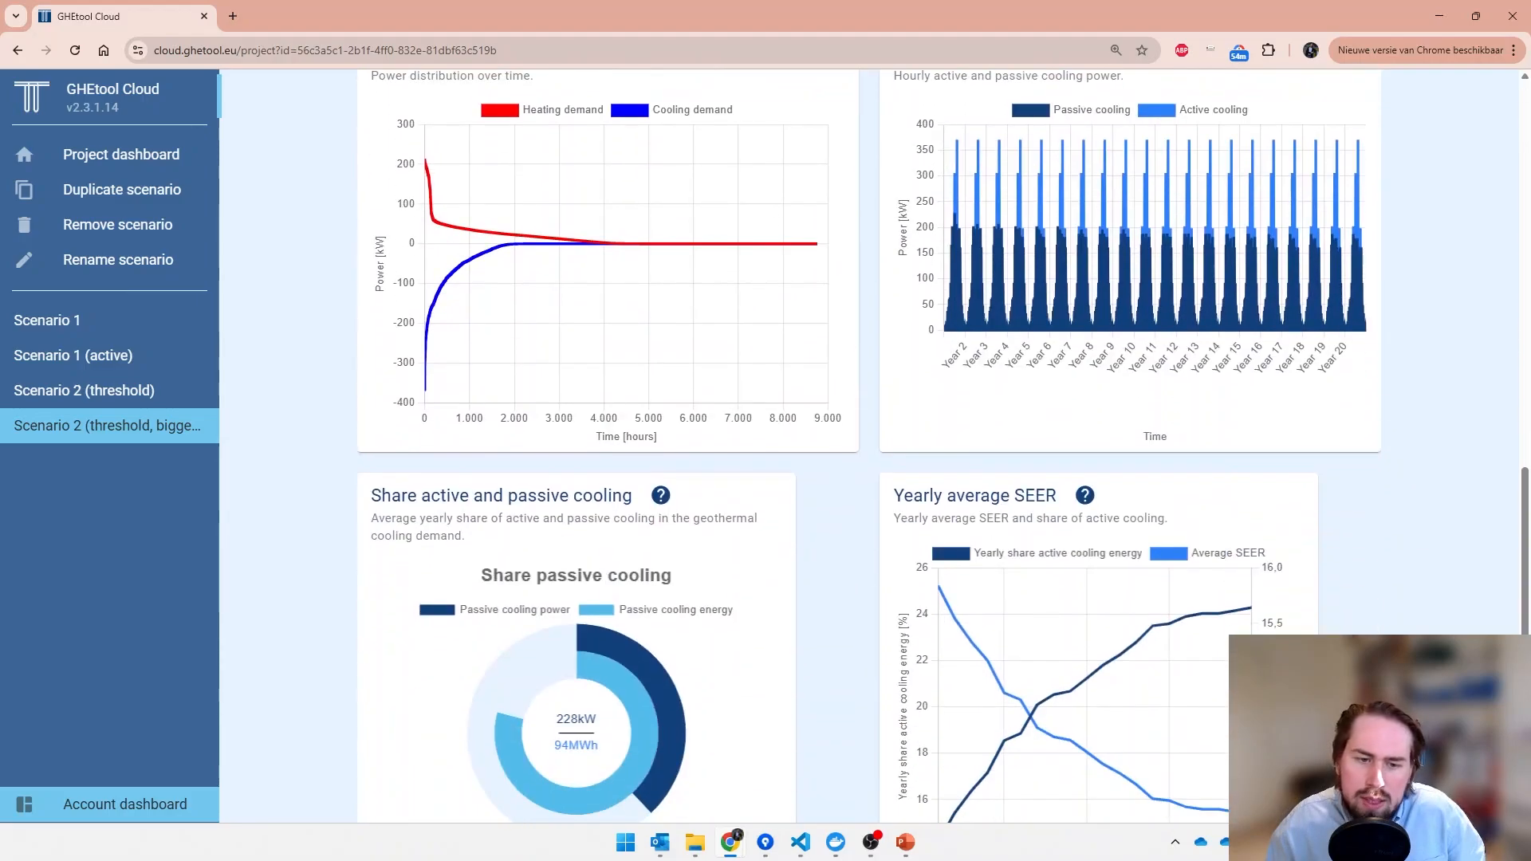
pyautogui.moveTo(637, 757)
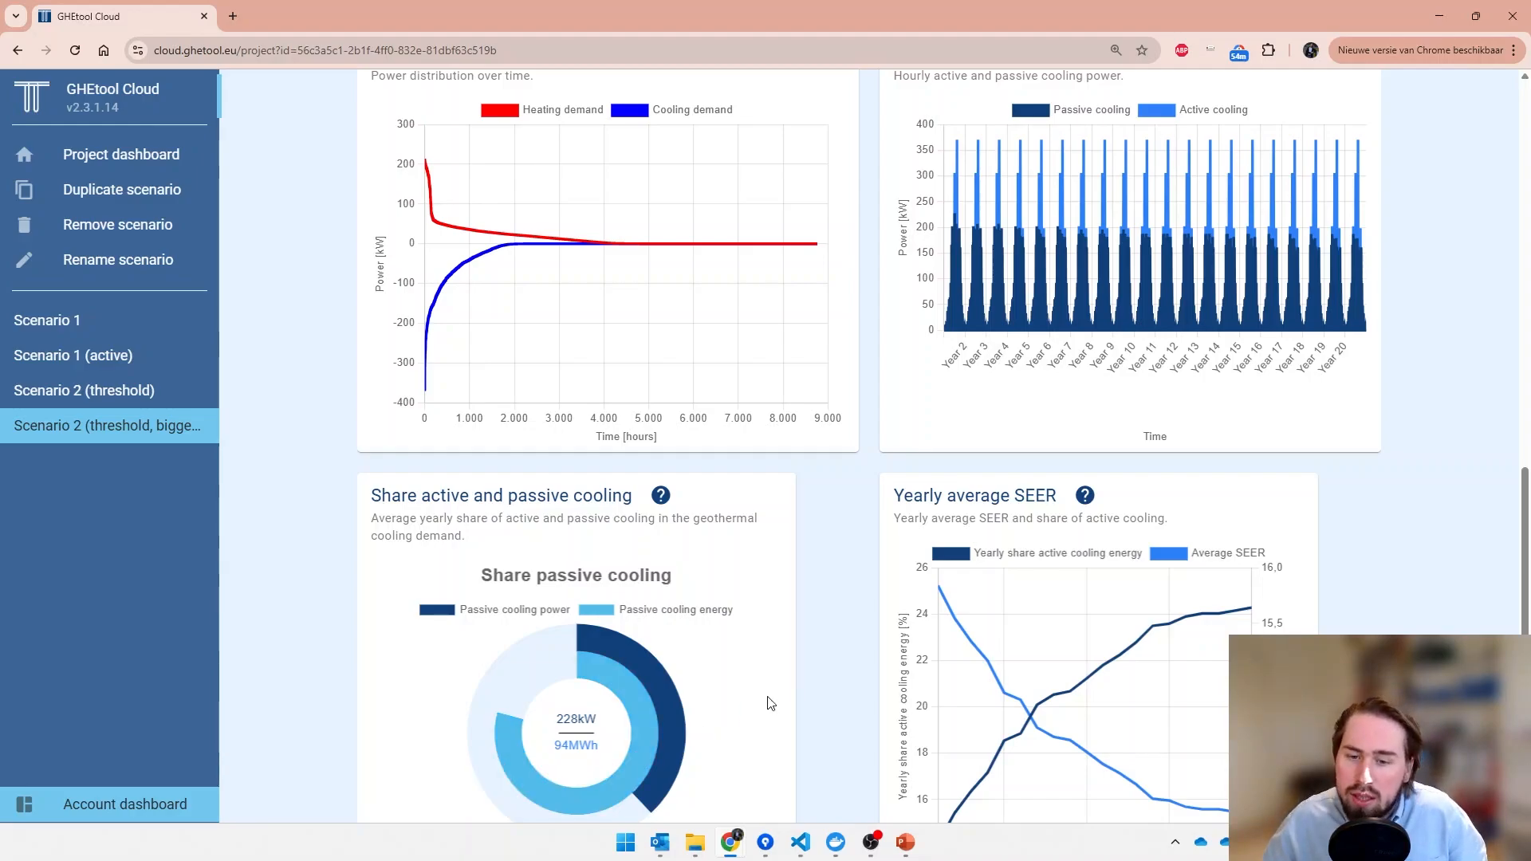
pyautogui.scroll(-1, 875, 666)
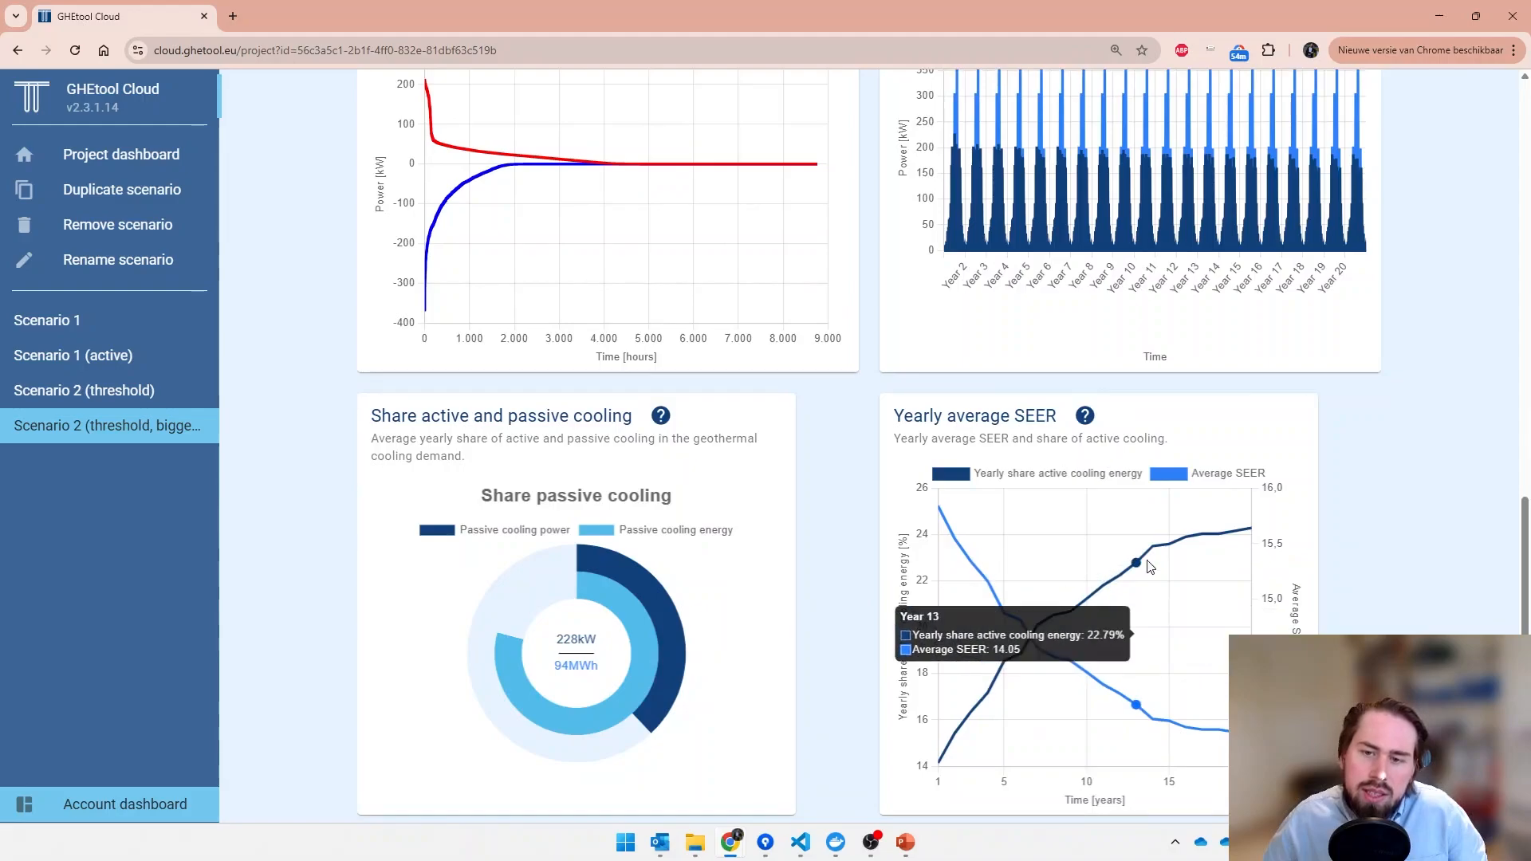
pyautogui.moveTo(1209, 549)
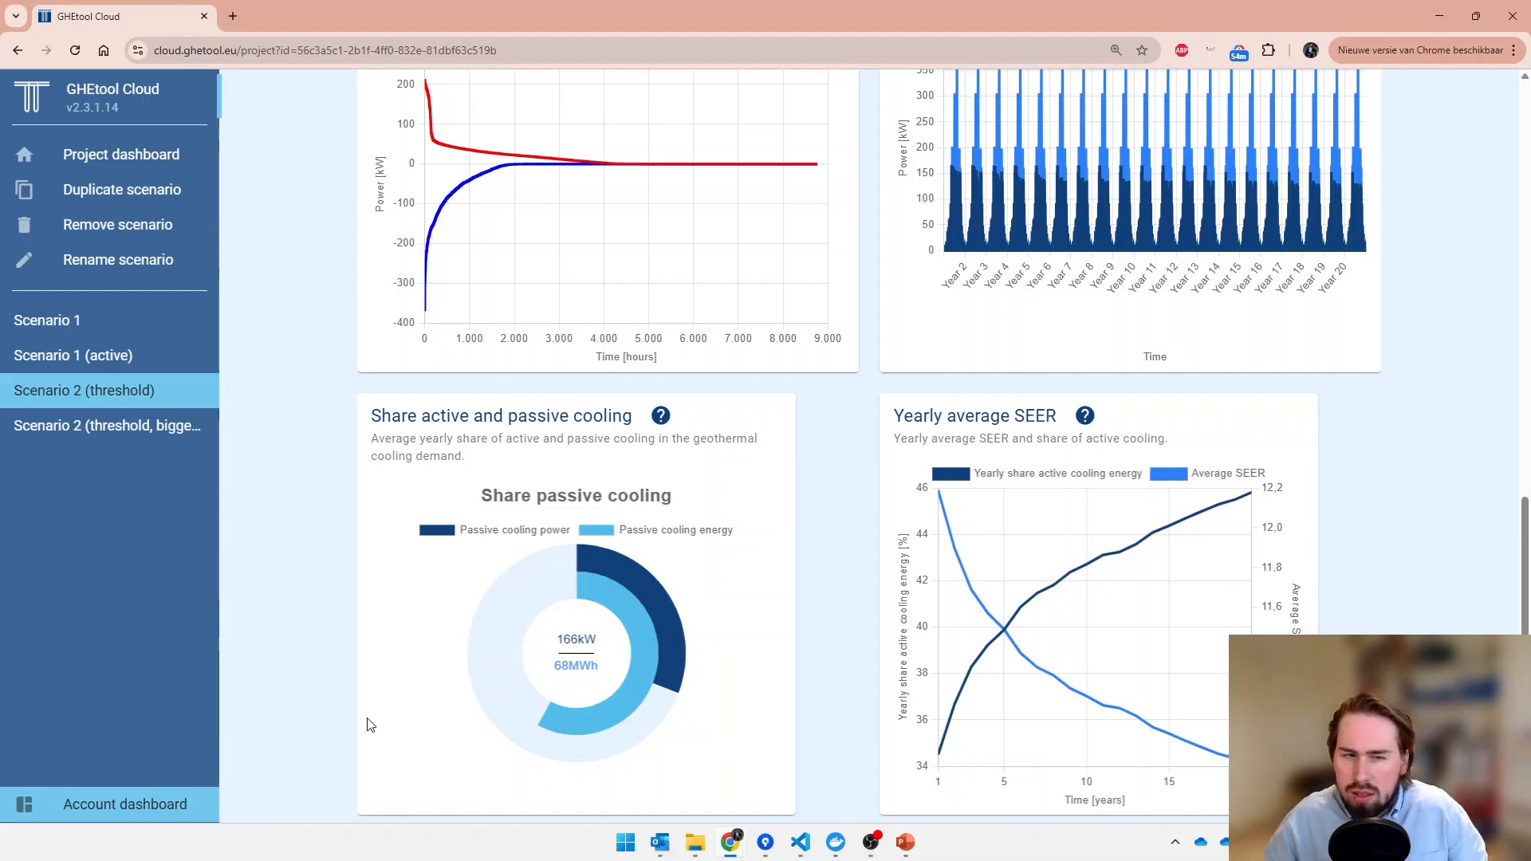
# - Switch the active cooling criterion of Scenario 2 (threshold) from temperature threshold to fixed months in the heat pump data
pyautogui.scroll(1, 348, 717)
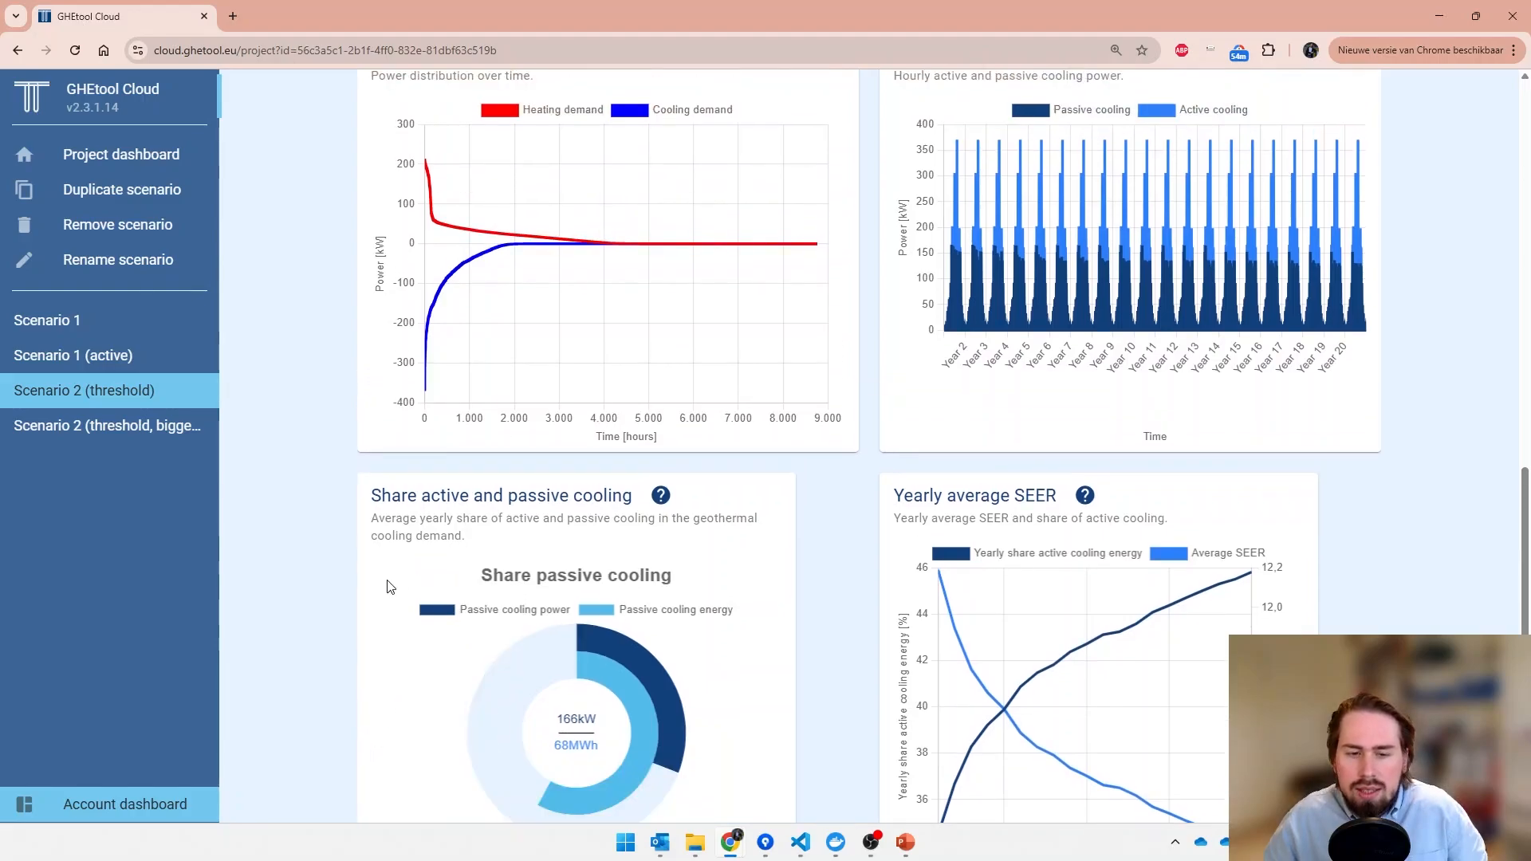
pyautogui.scroll(2, 367, 582)
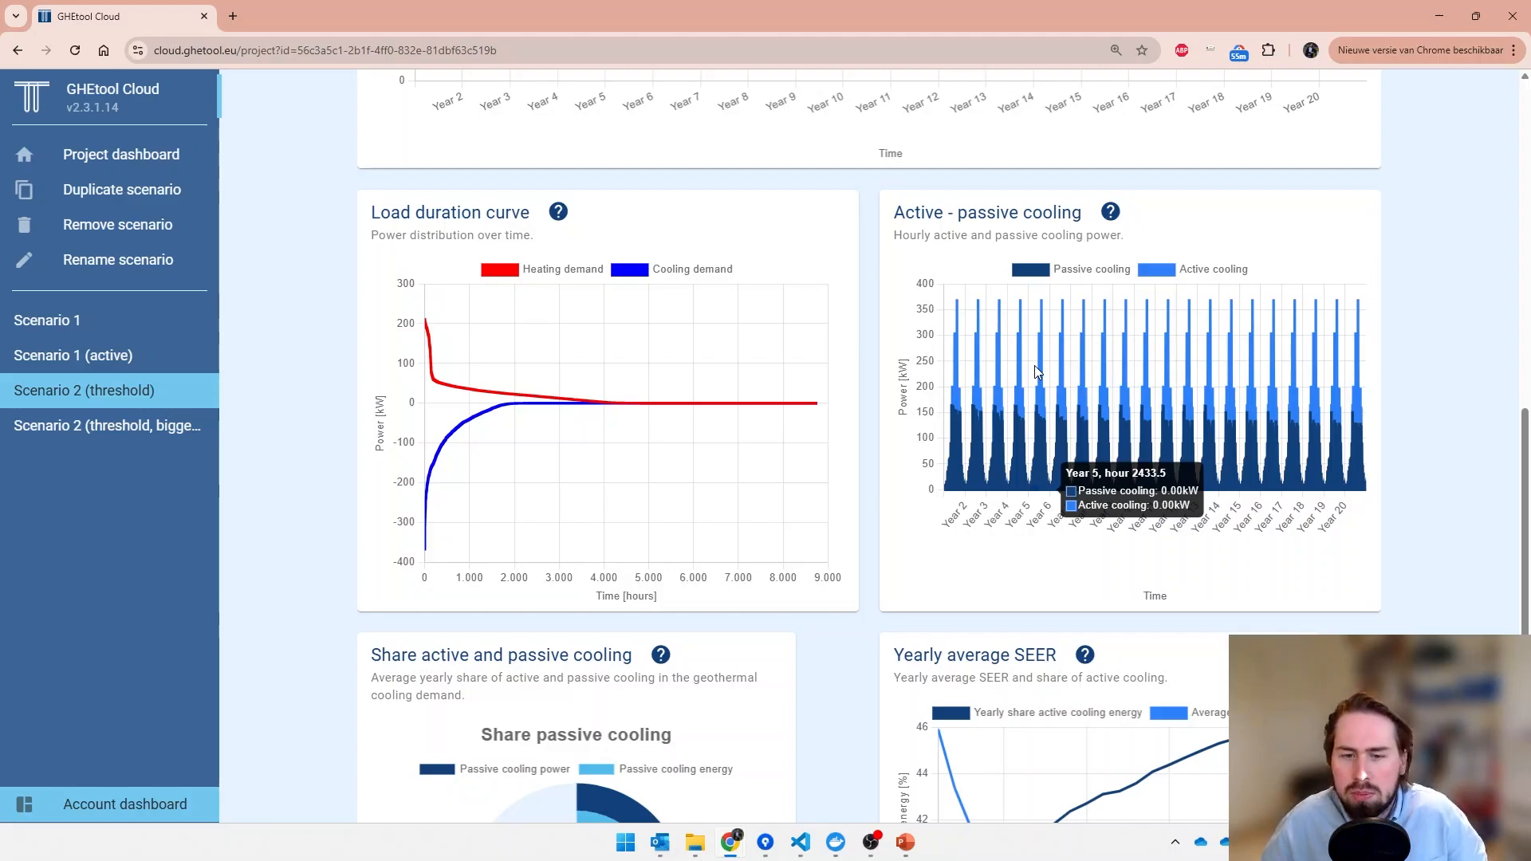
pyautogui.scroll(1, 845, 594)
pyautogui.scroll(15, 850, 591)
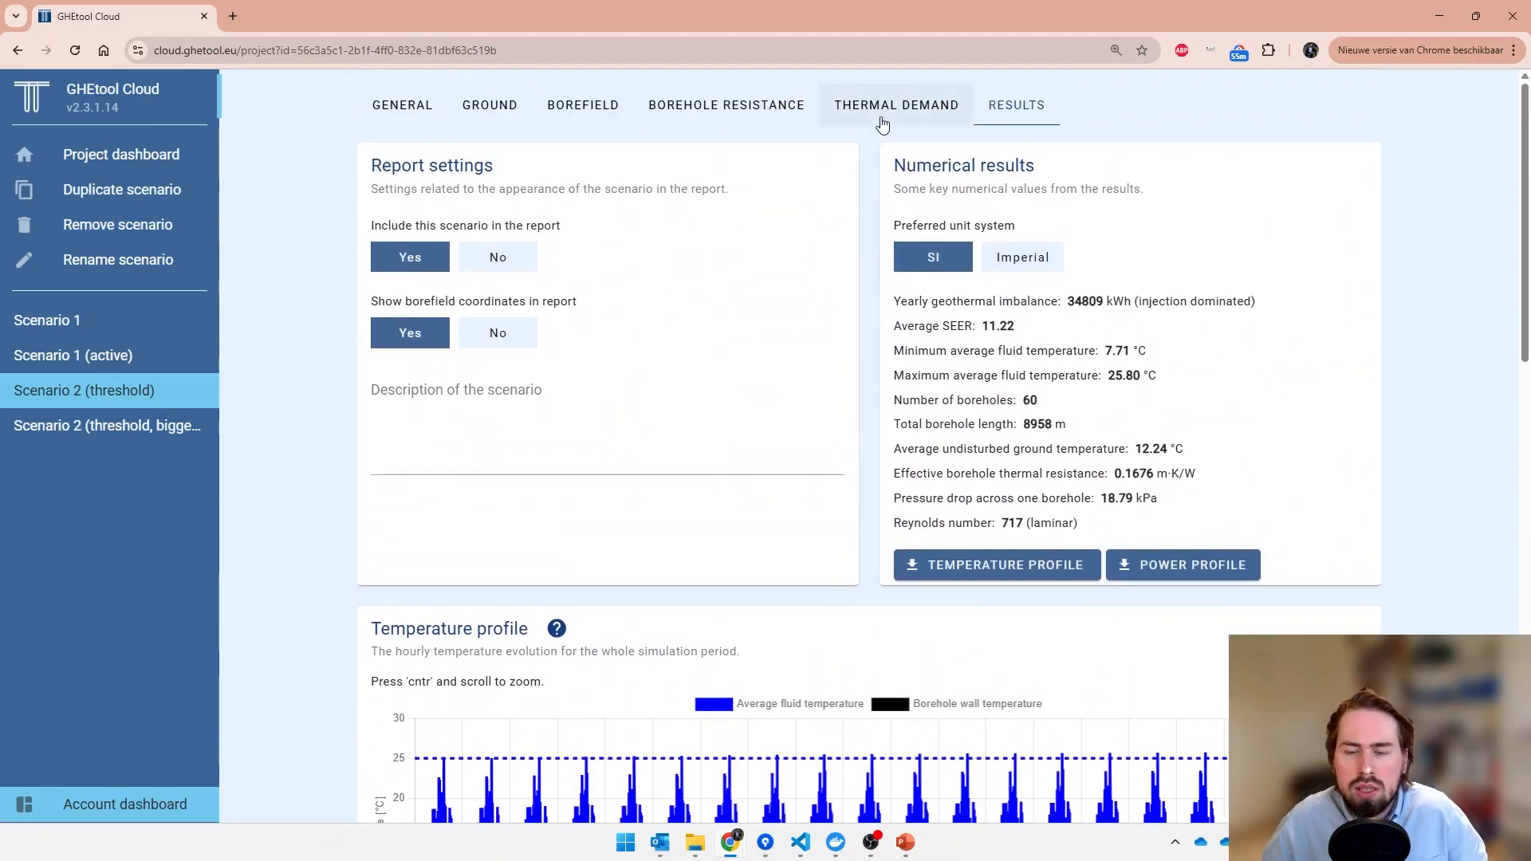
pyautogui.click(895, 116)
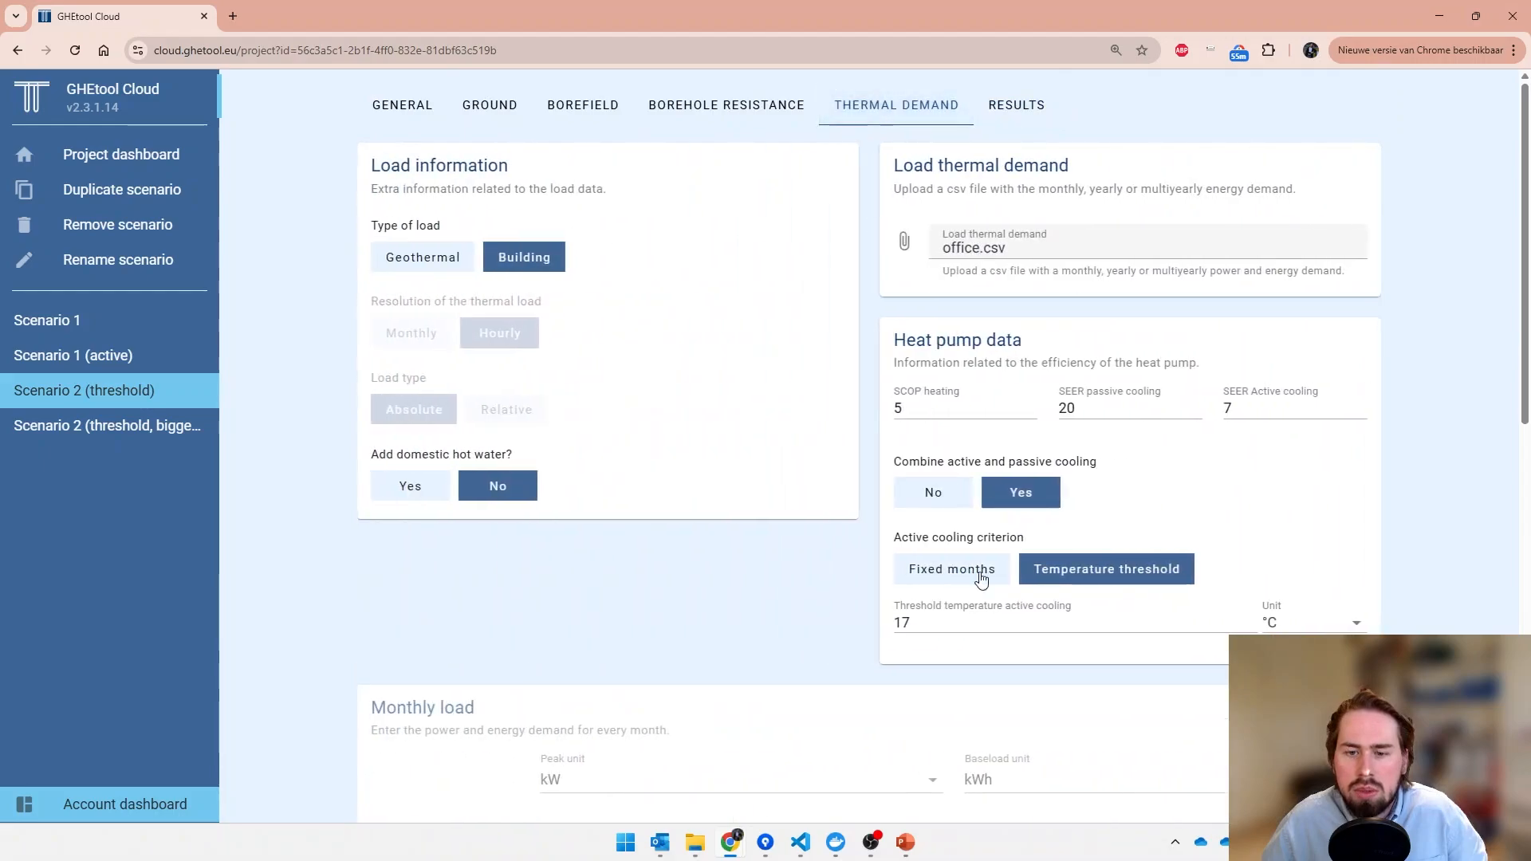
pyautogui.click(904, 576)
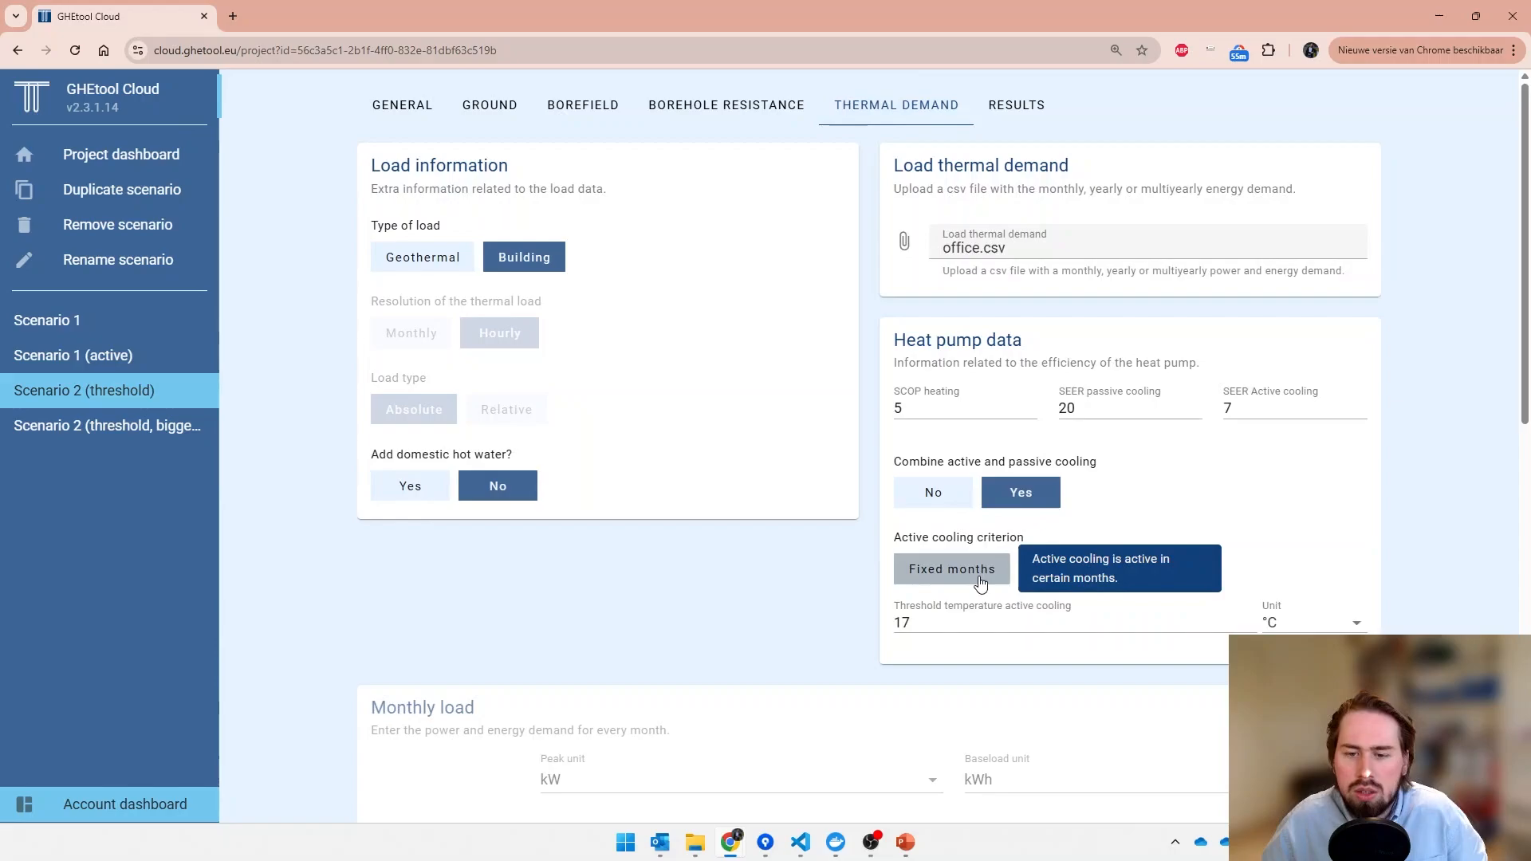
# - Set the first month for active cooling to 7 and the last month to 8, and calculate the scenario
pyautogui.moveTo(967, 625); pyautogui.dragTo(457, 537)
pyautogui.write('7')
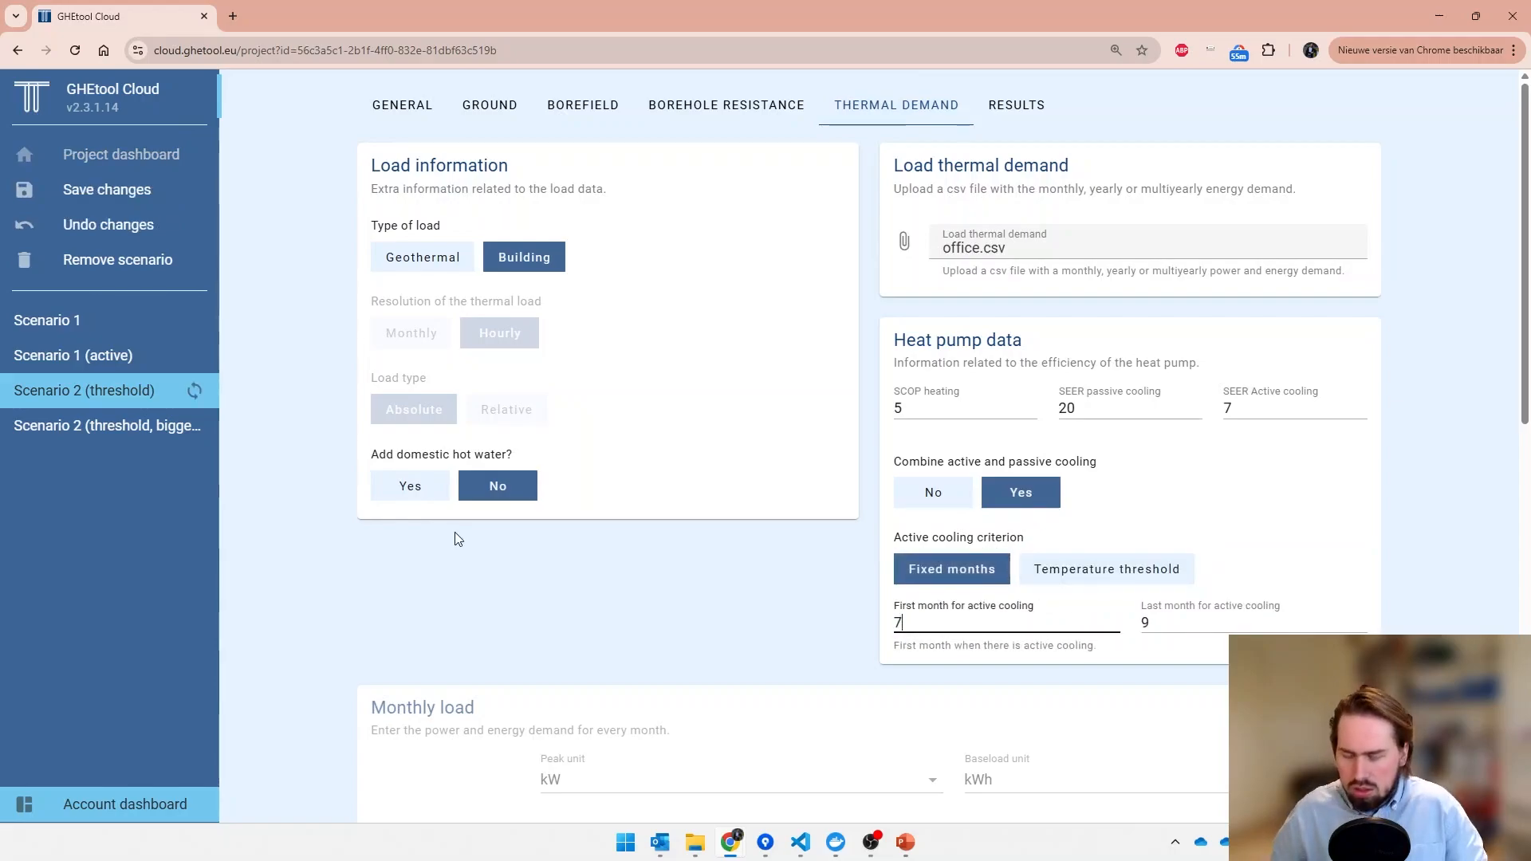
pyautogui.press('Tab')
pyautogui.write('8')
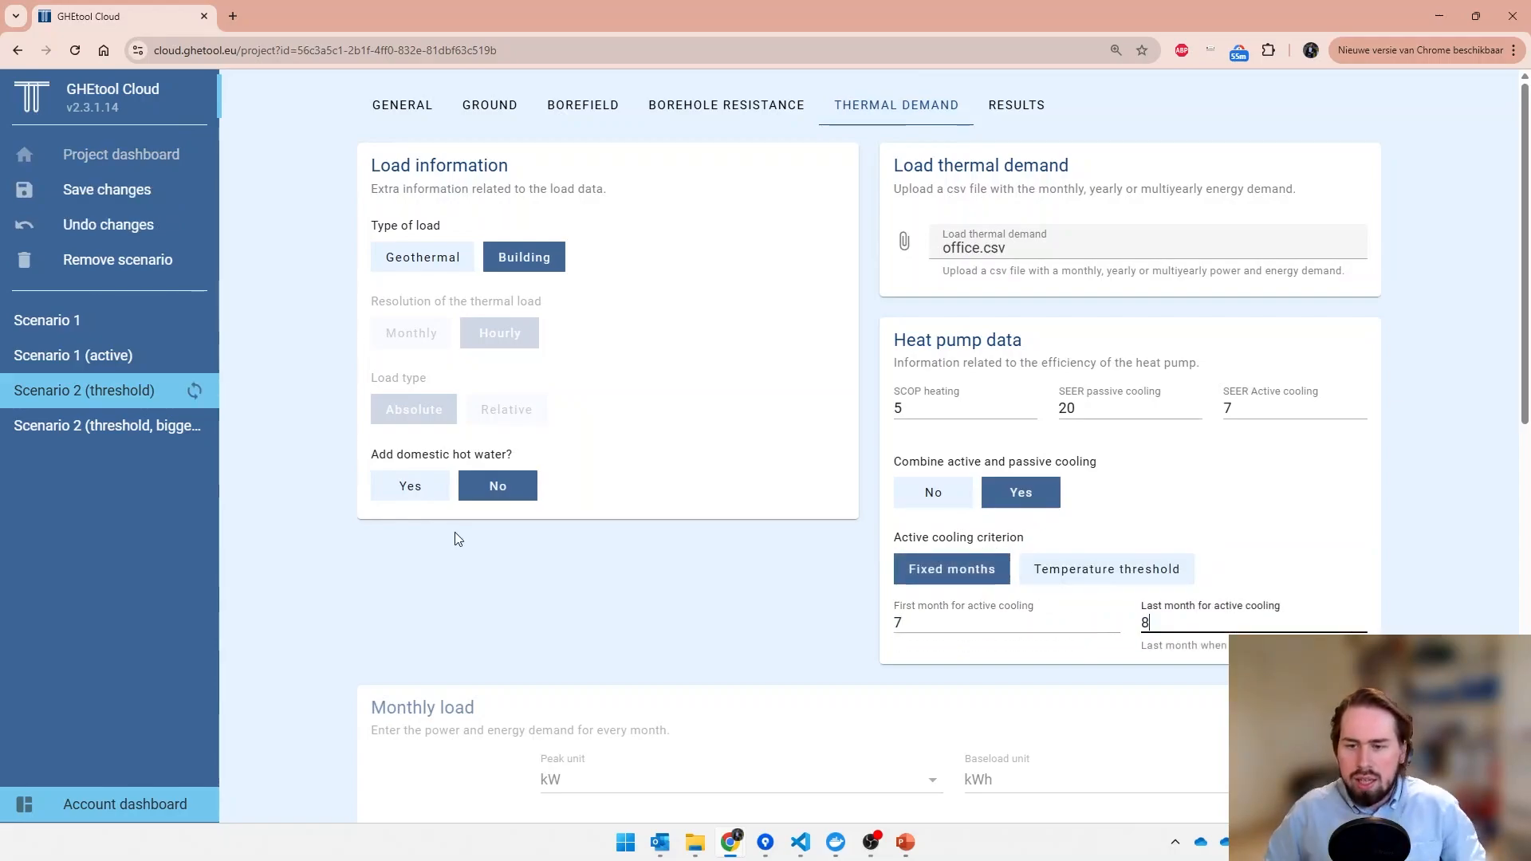
pyautogui.scroll(-10, 528, 551)
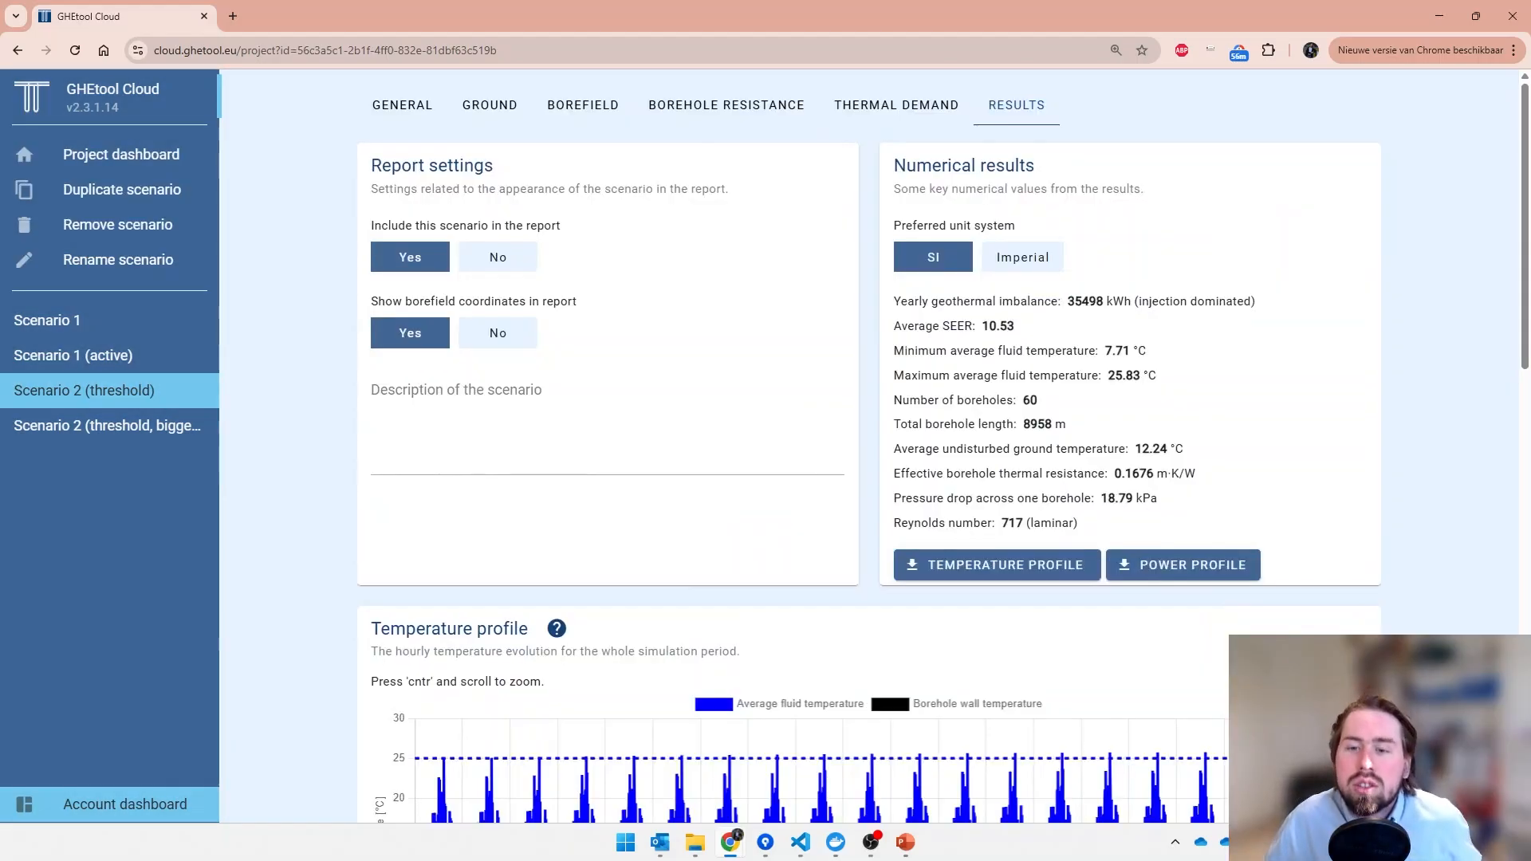
# - Examine the temperature profile, hourly active and passive cooling power over a few years, and passive cooling share of the fixed-months scenario
pyautogui.scroll(-3, 1364, 578)
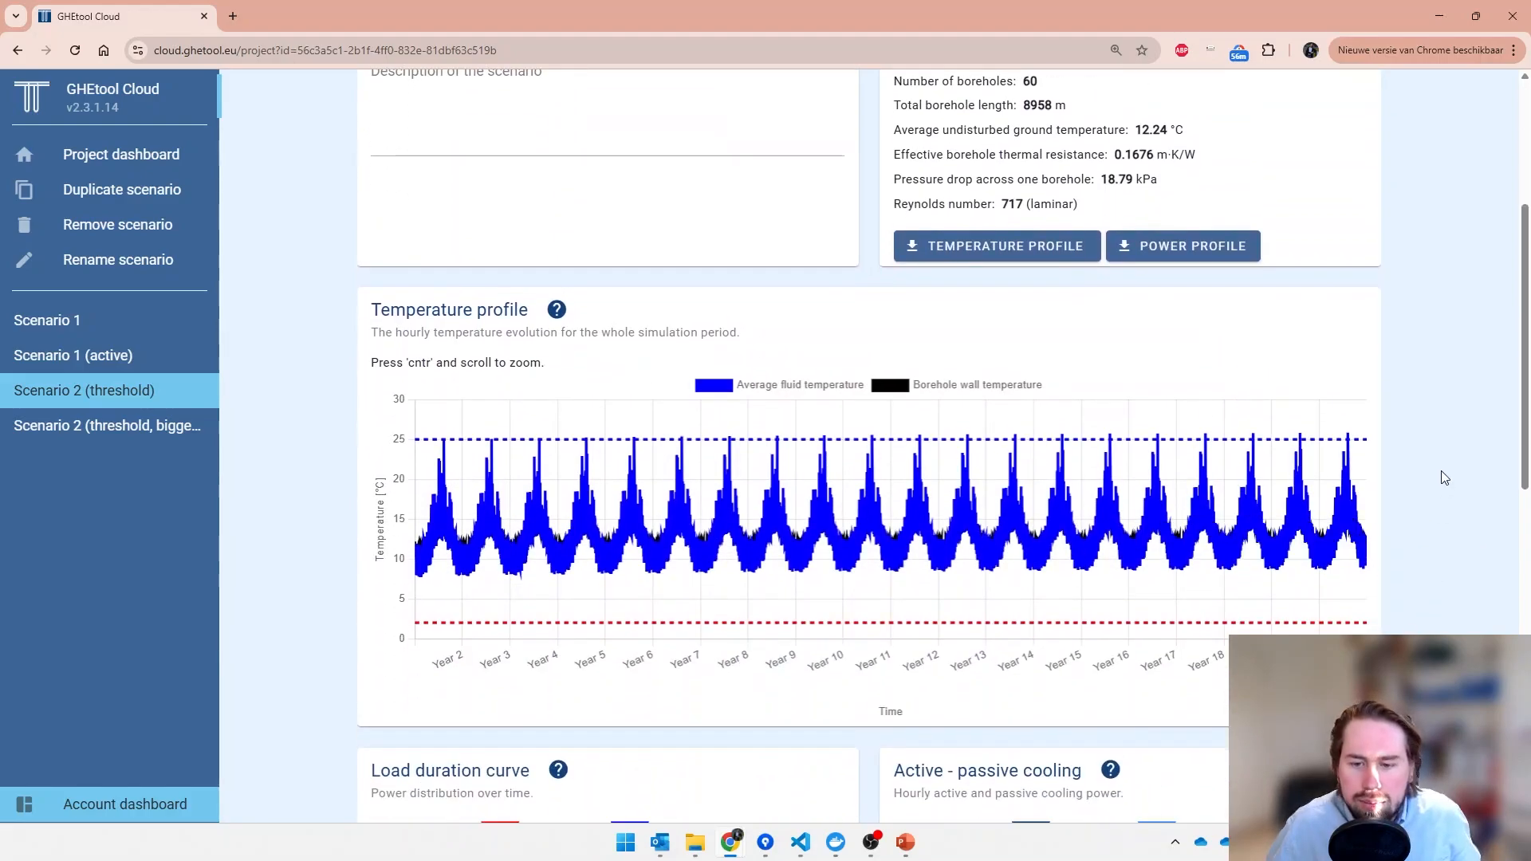
pyautogui.scroll(-2, 1441, 475)
pyautogui.scroll(-3, 1441, 470)
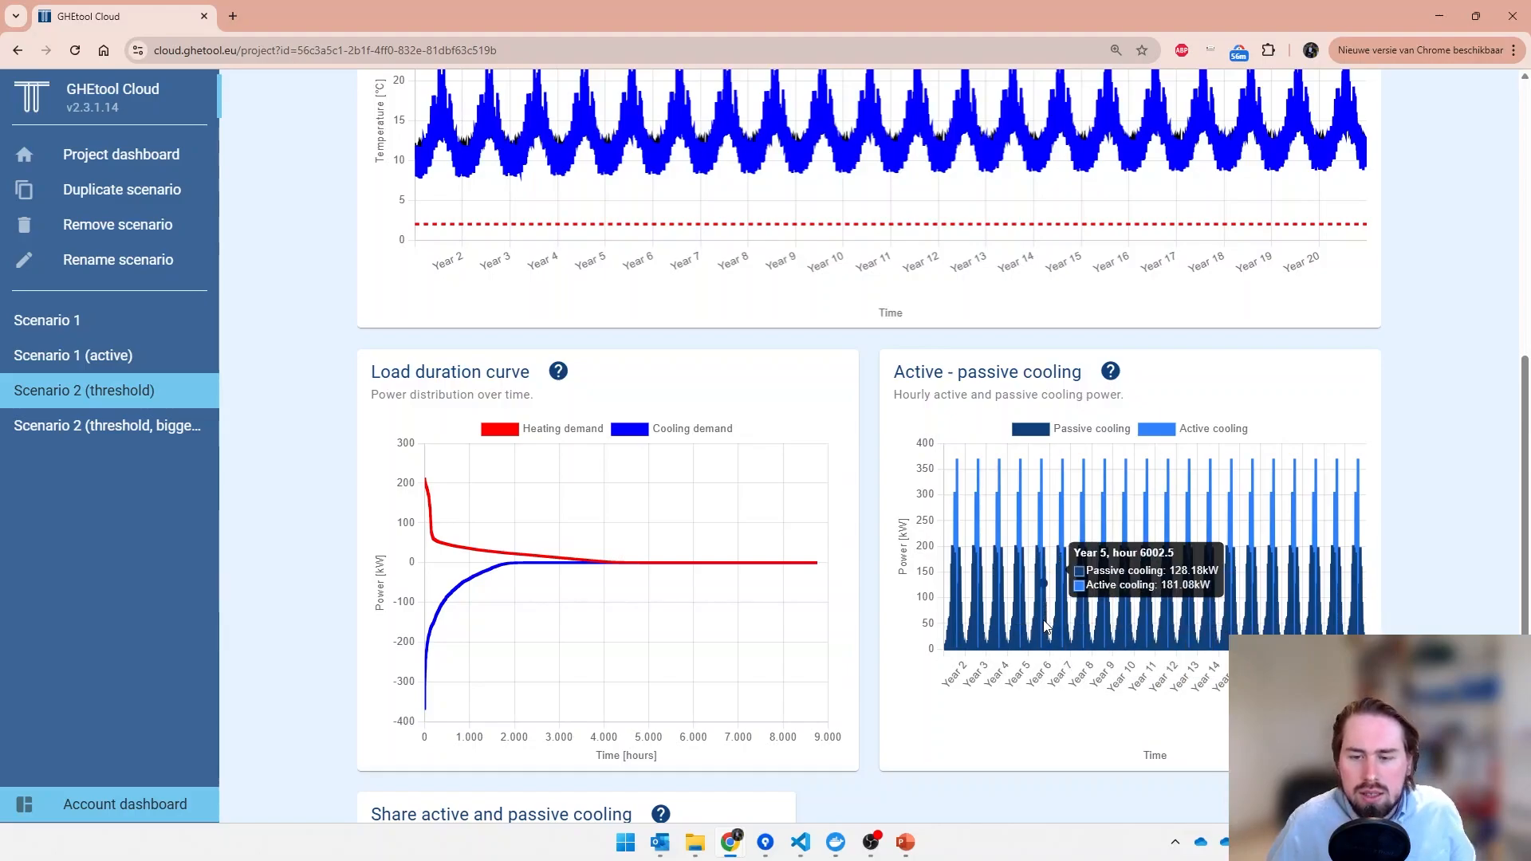
pyautogui.scroll(3, 1045, 626)
pyautogui.scroll(4, 1046, 627)
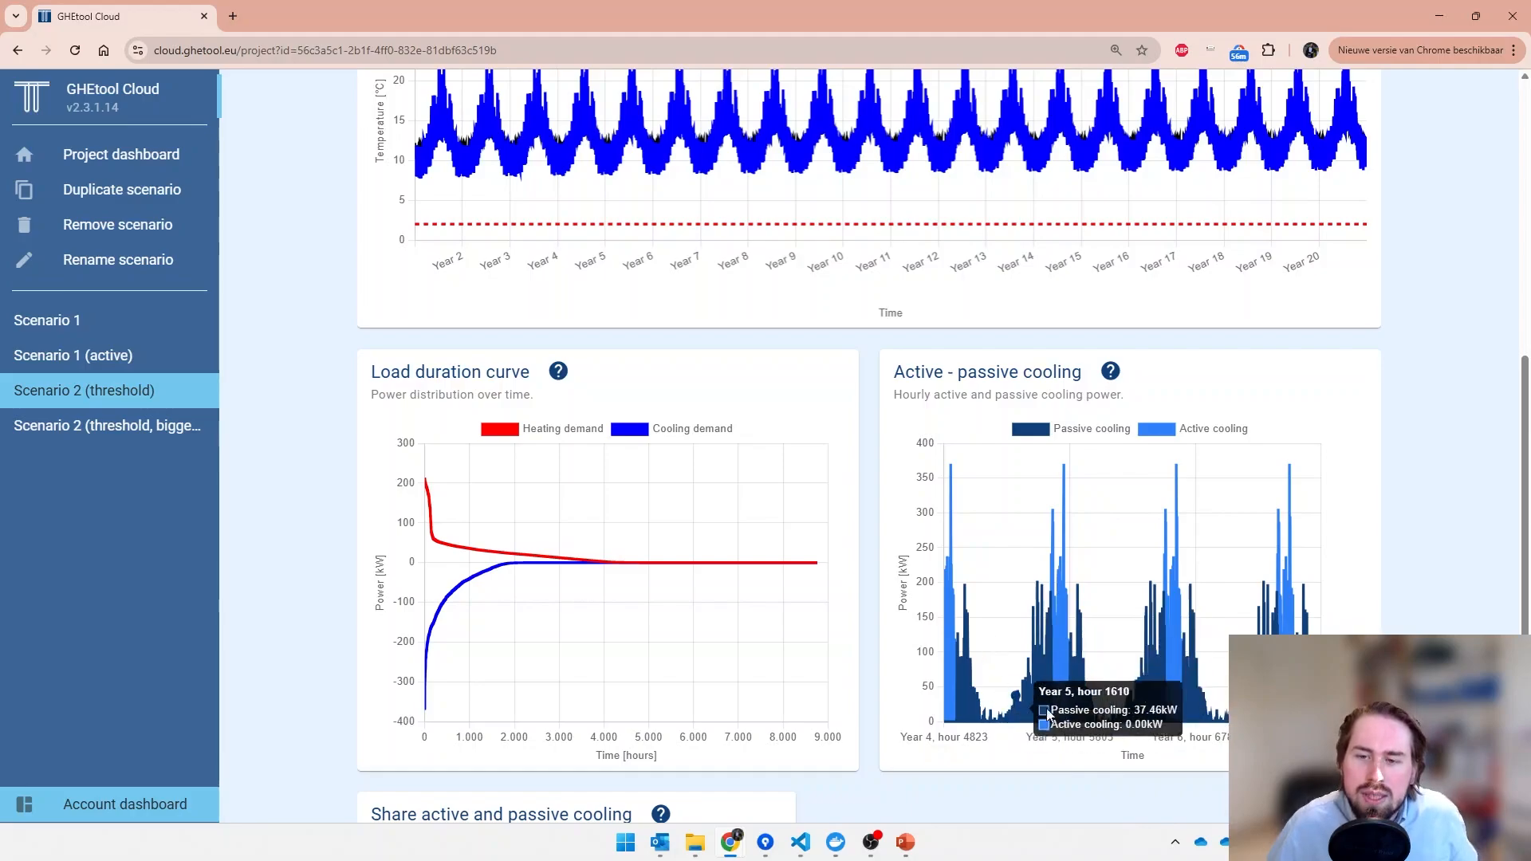
pyautogui.scroll(-3, 1101, 627)
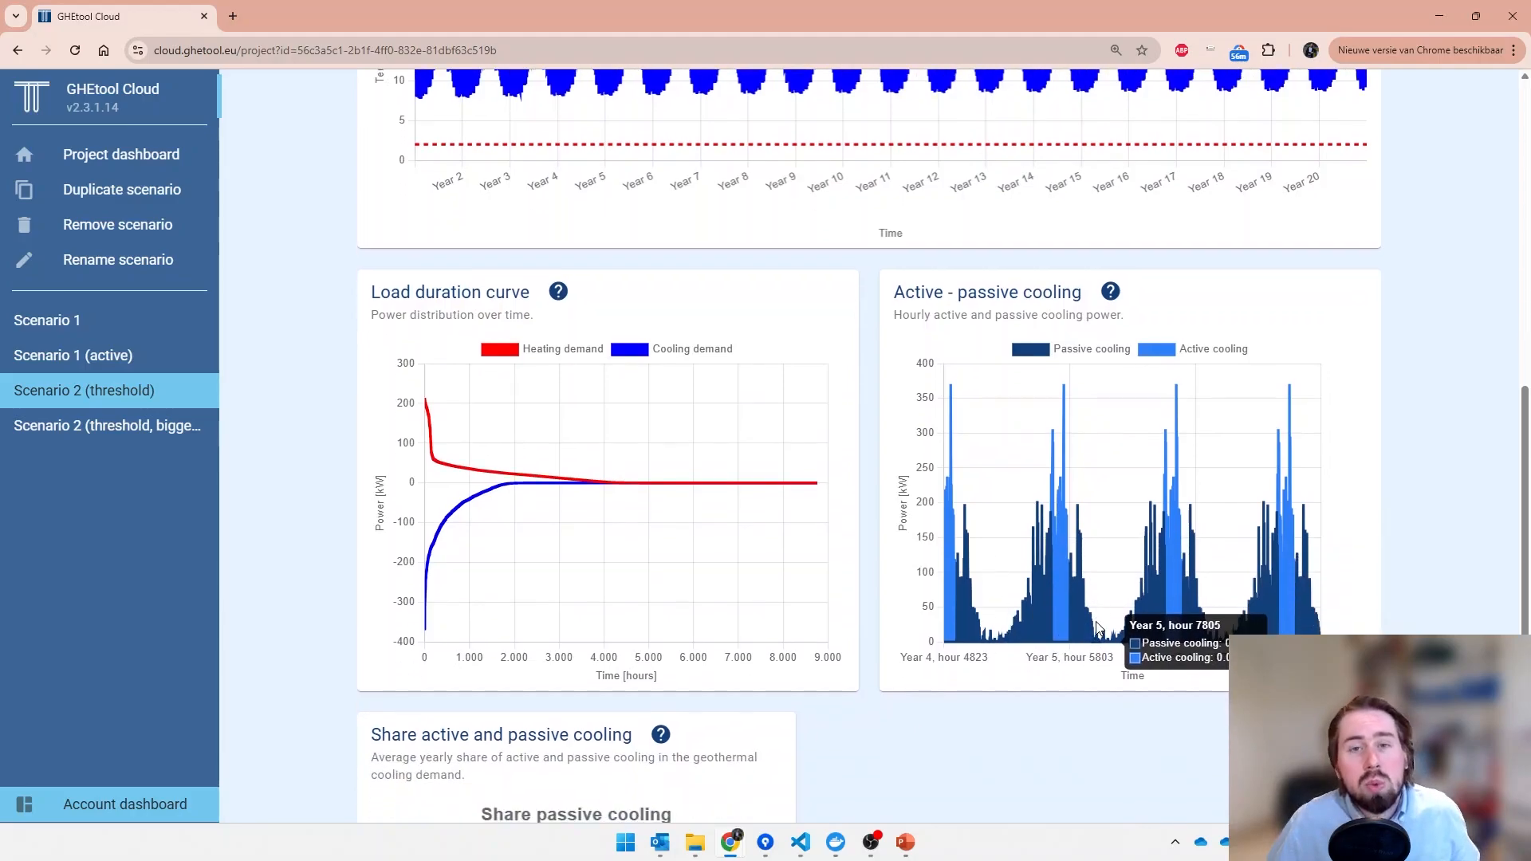
pyautogui.scroll(-2, 1096, 629)
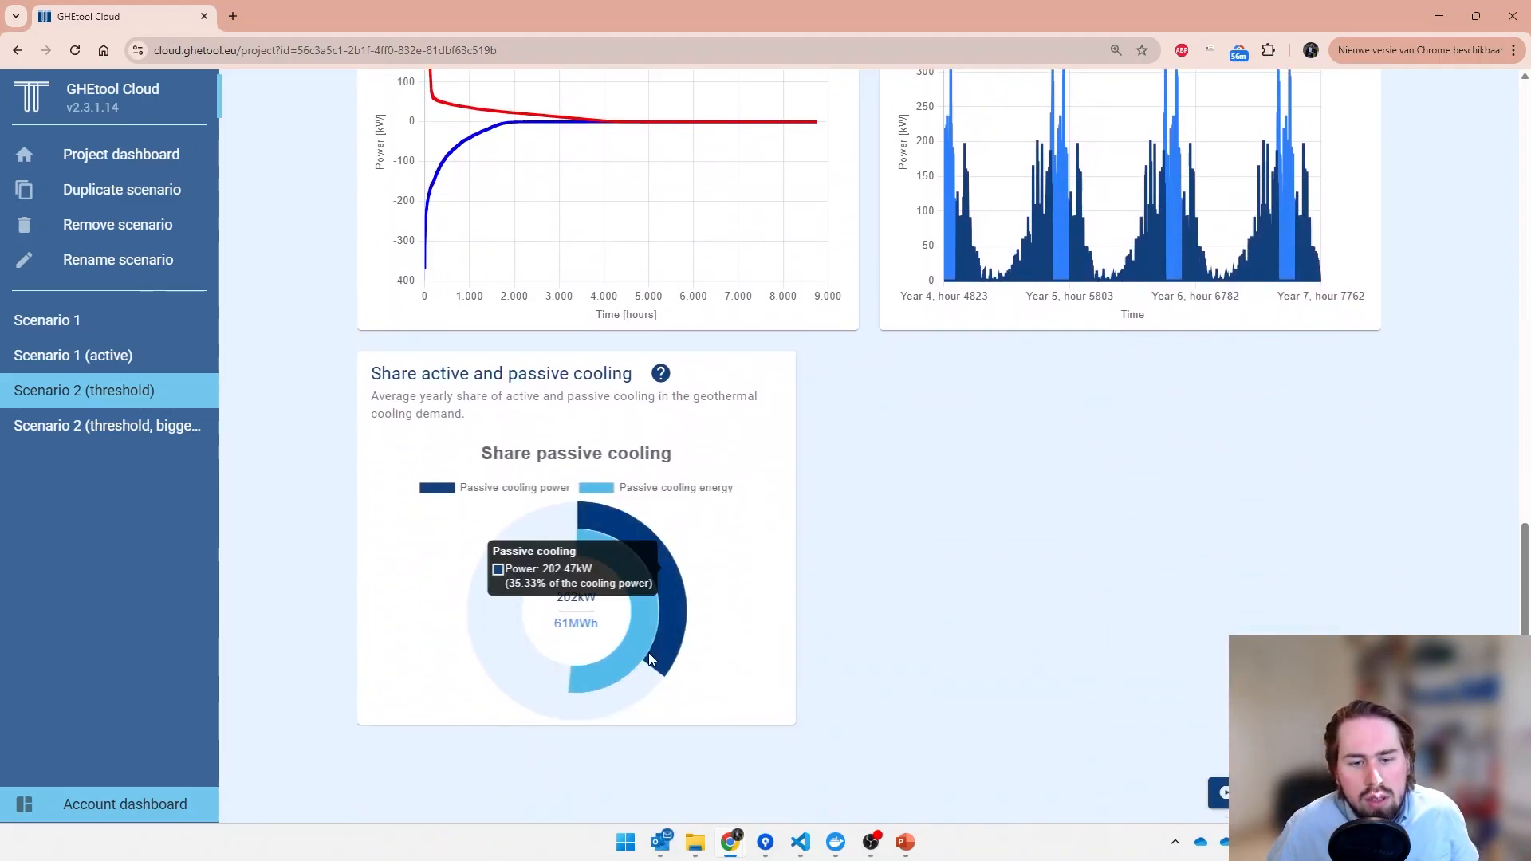
pyautogui.moveTo(636, 653)
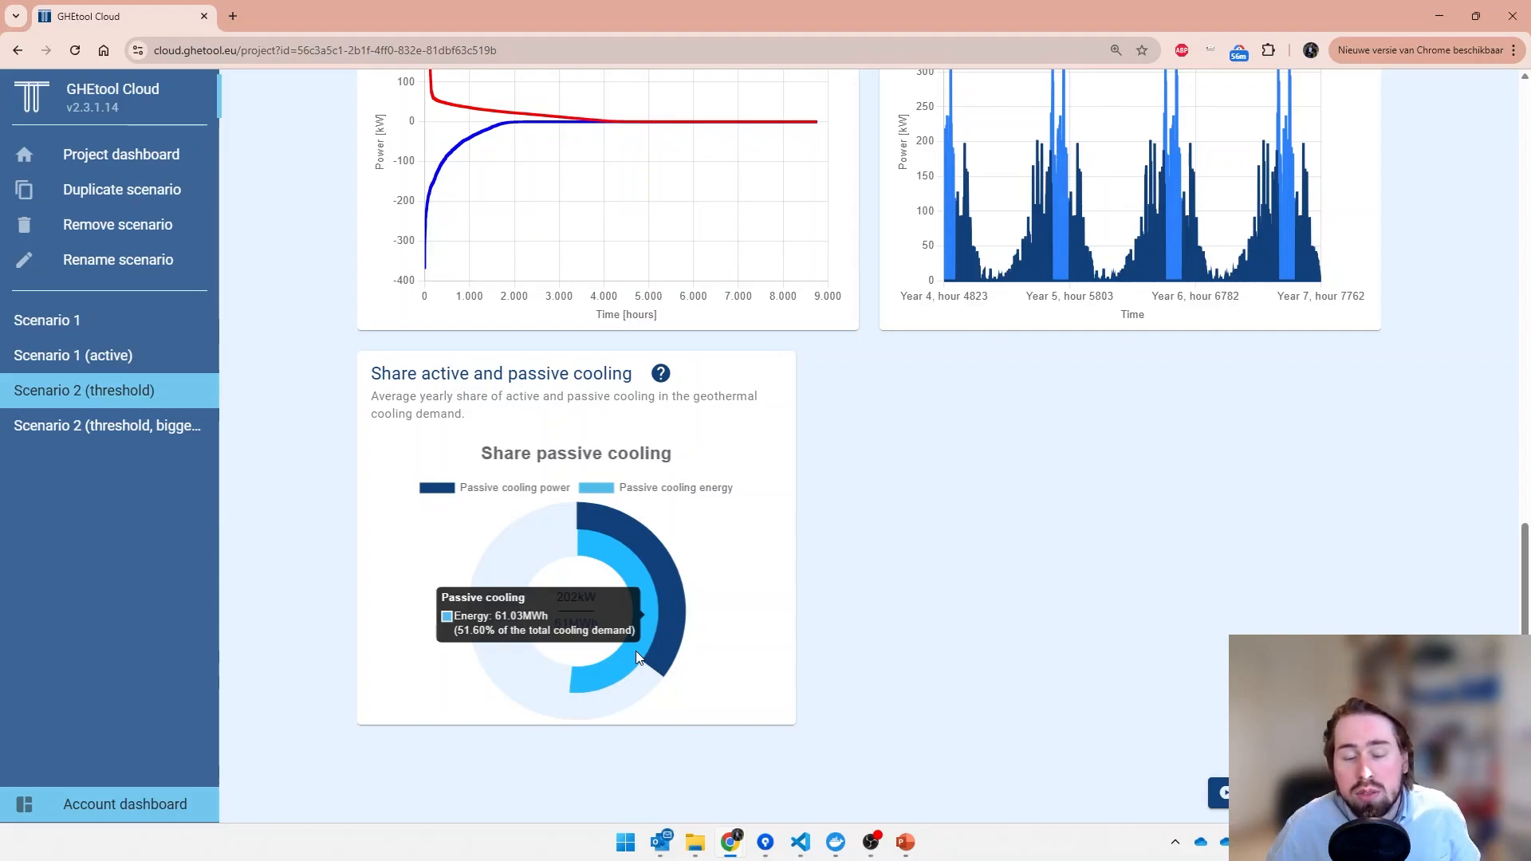
# - Examine the fluid temperature profile of the fixed-months scenario in detail for year 7
pyautogui.scroll(3, 843, 618)
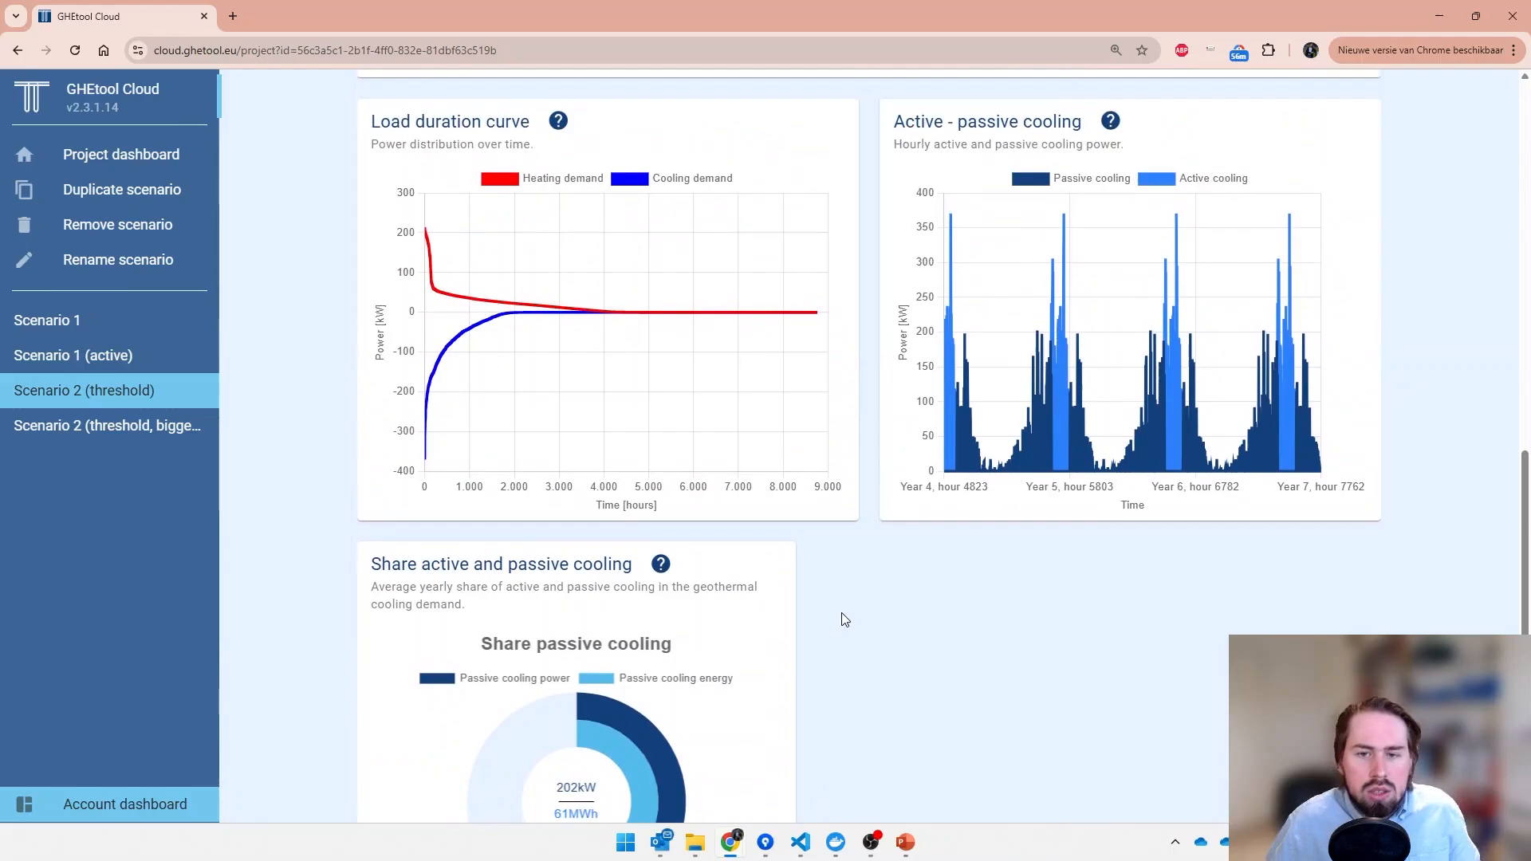
pyautogui.scroll(4, 844, 620)
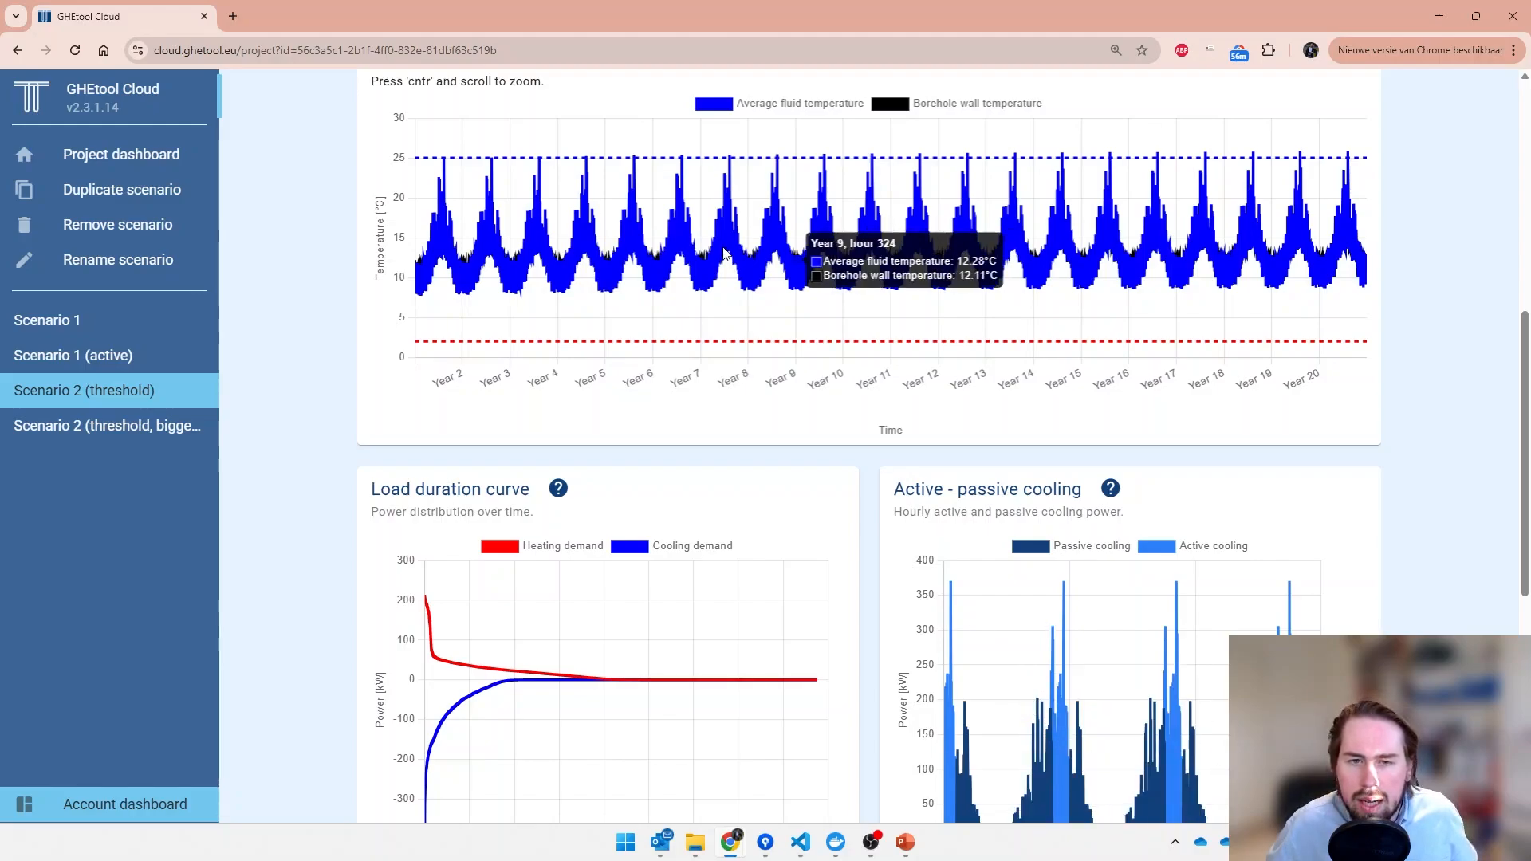
pyautogui.scroll(6, 731, 189)
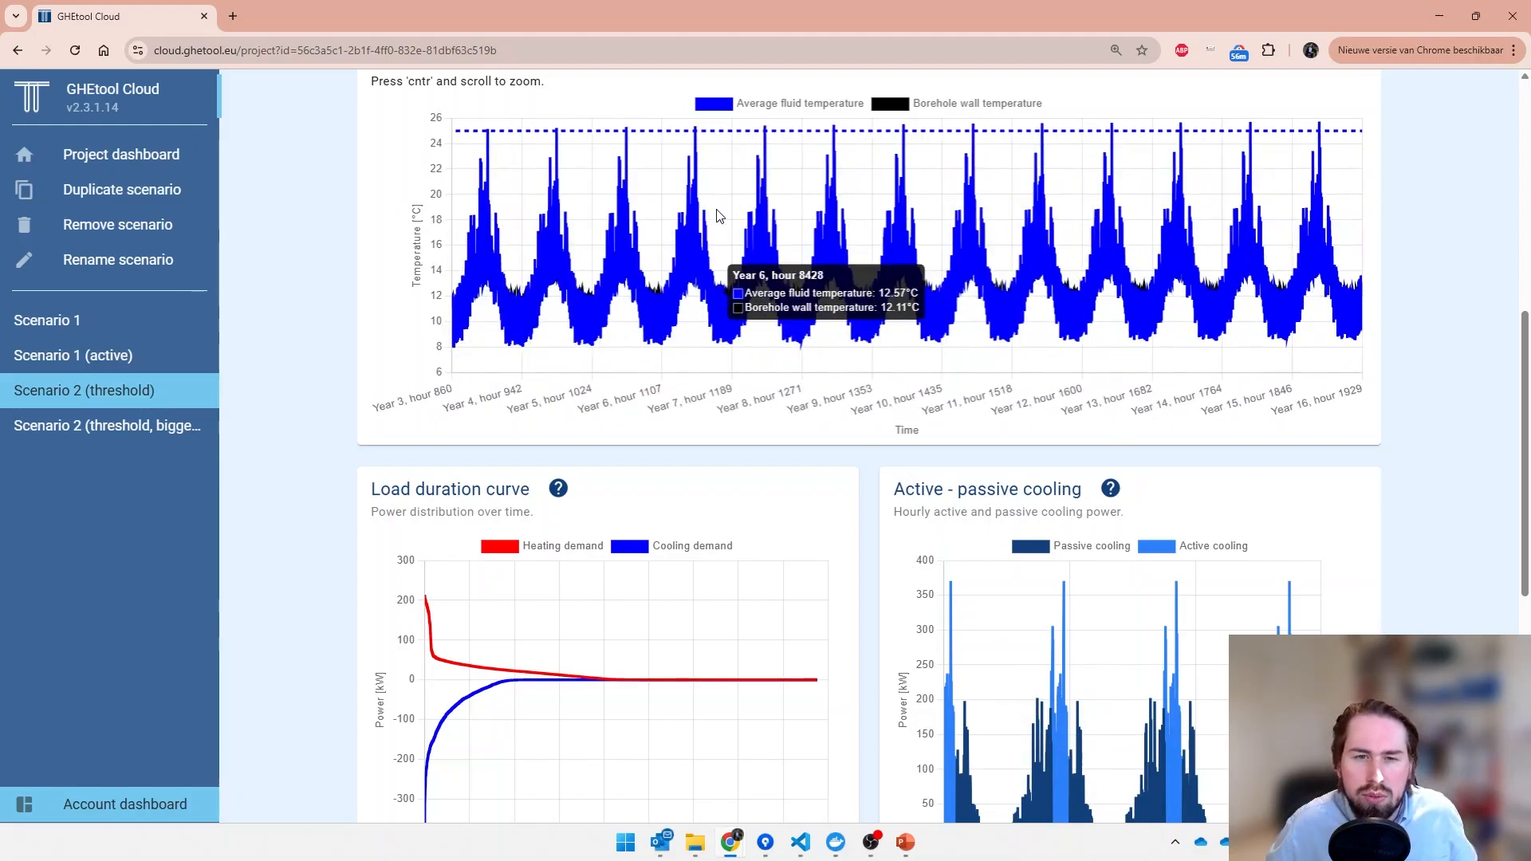
pyautogui.scroll(5, 741, 230)
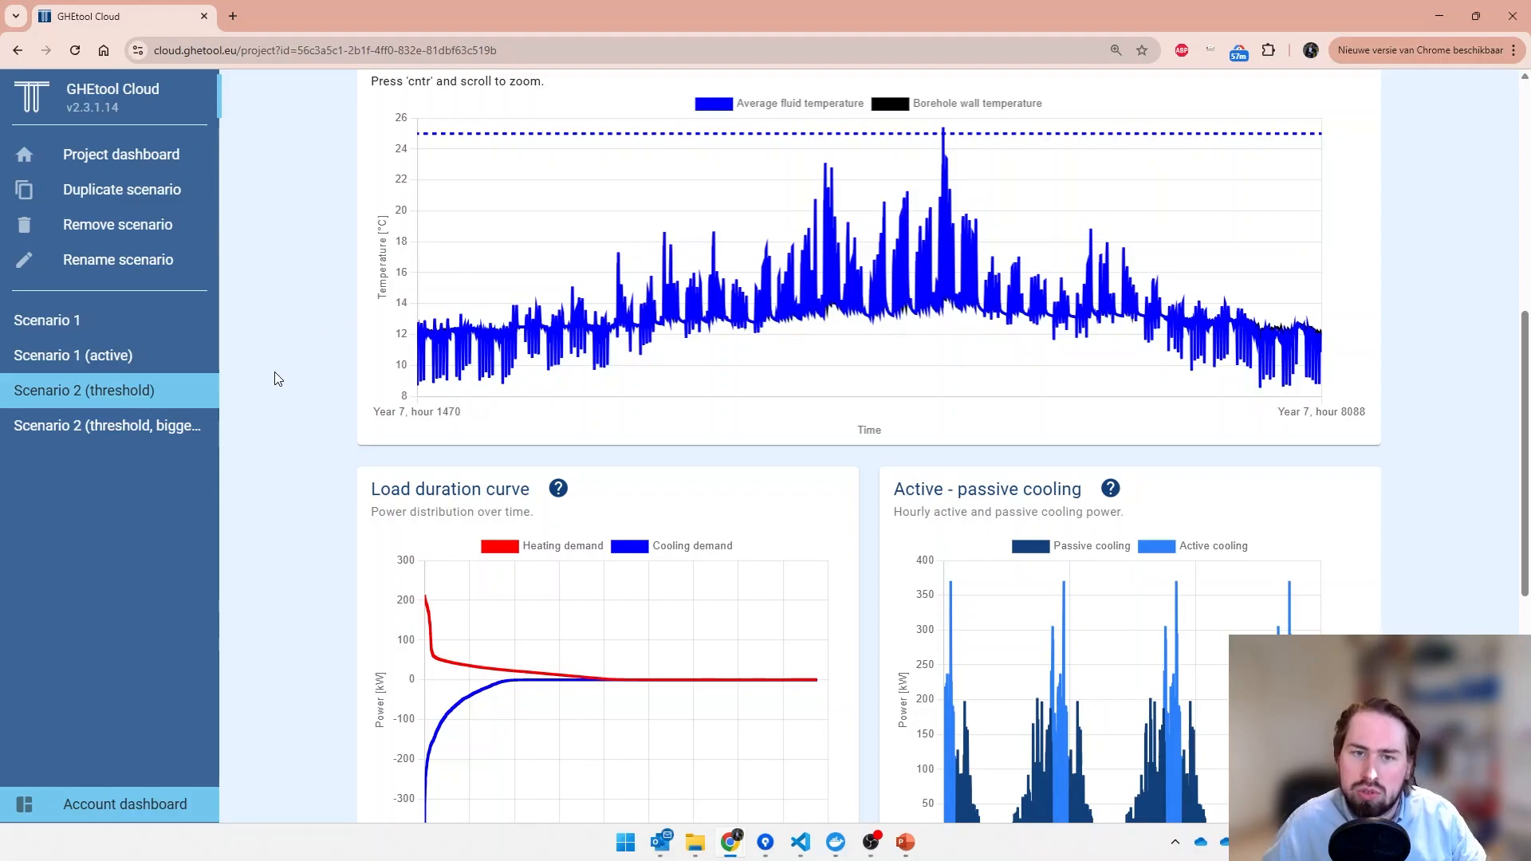
# - Review the temperature profile, passive cooling share, yearly average SEER and numerical results of Scenario 2 (threshold, bigger borefield)
pyautogui.click(93, 438)
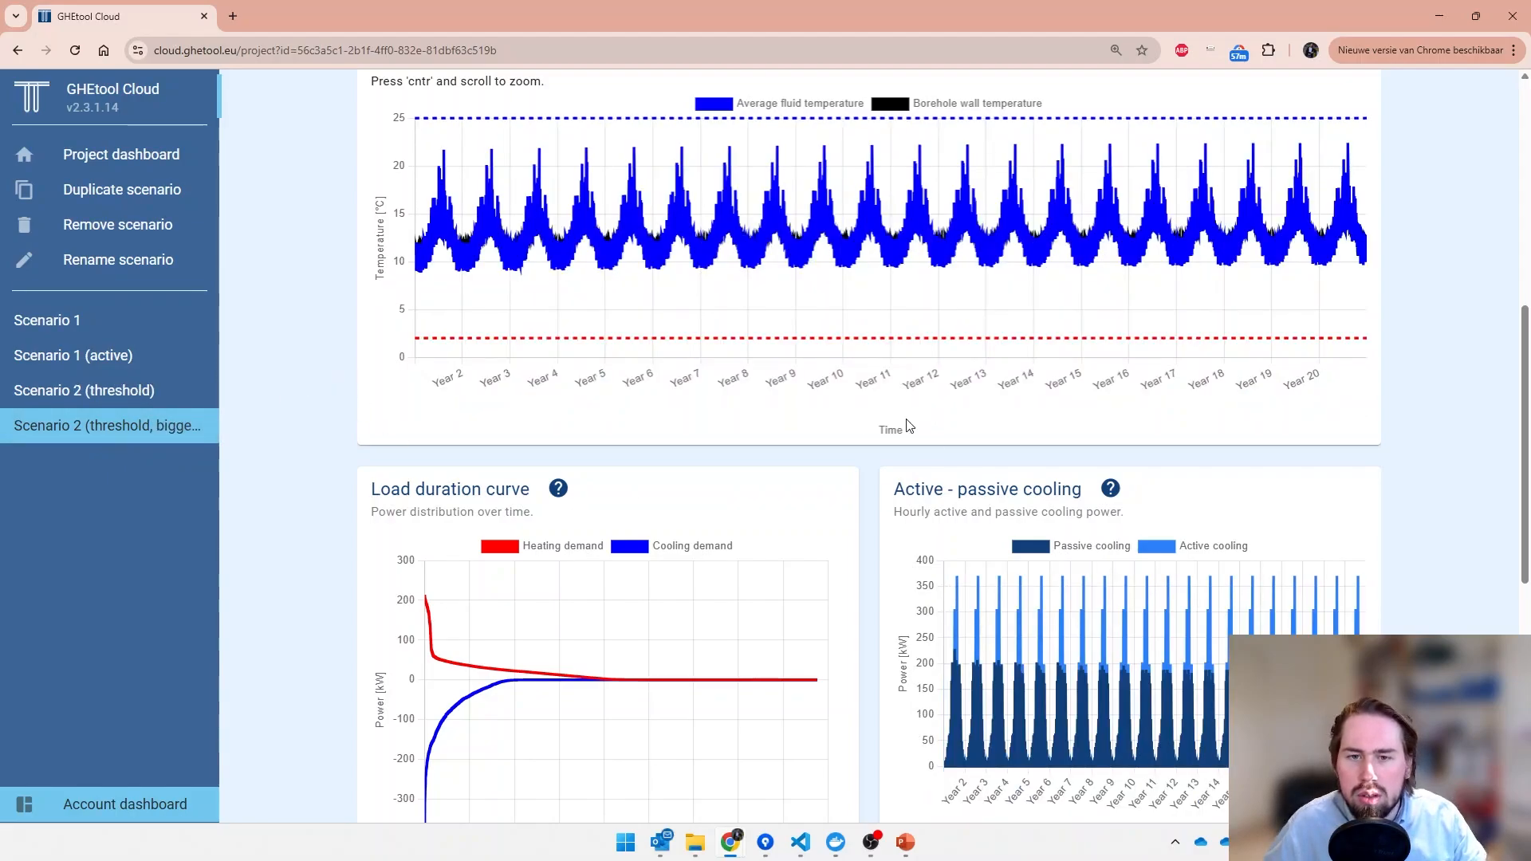
pyautogui.scroll(-6, 875, 466)
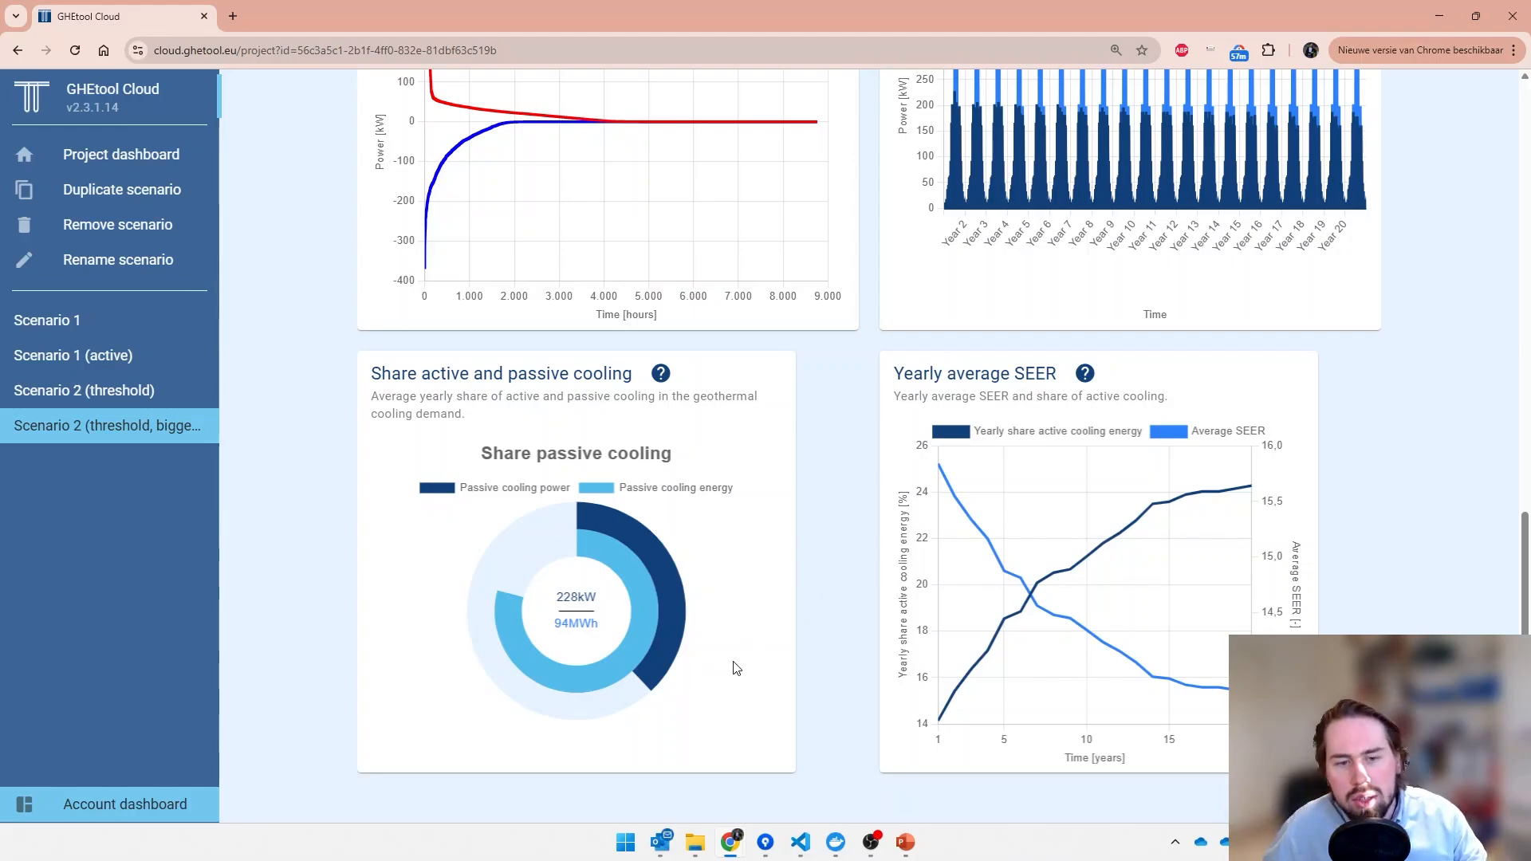
pyautogui.scroll(9, 856, 611)
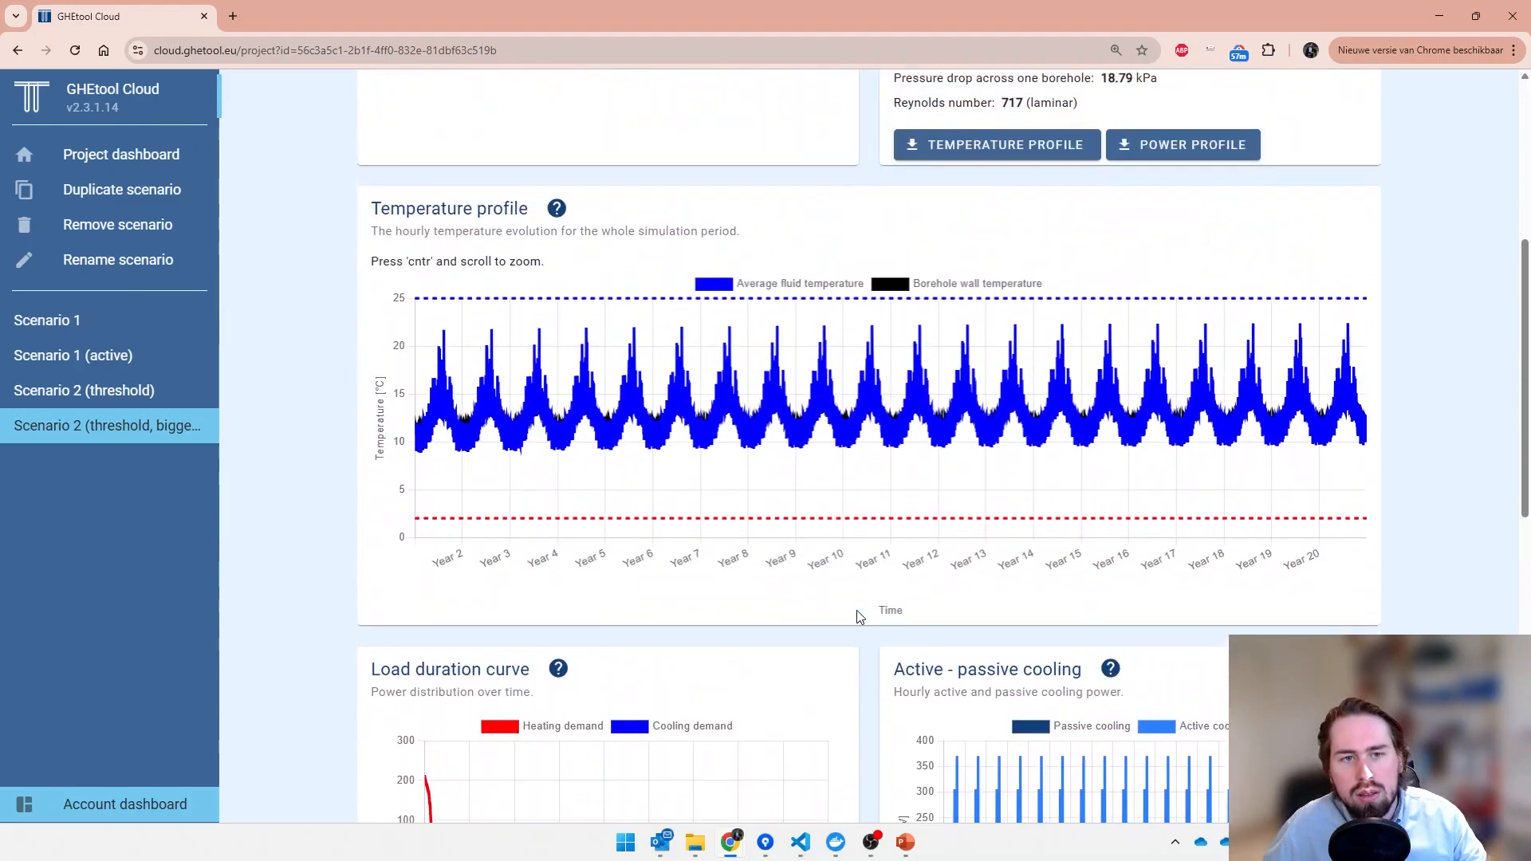
pyautogui.scroll(4, 856, 610)
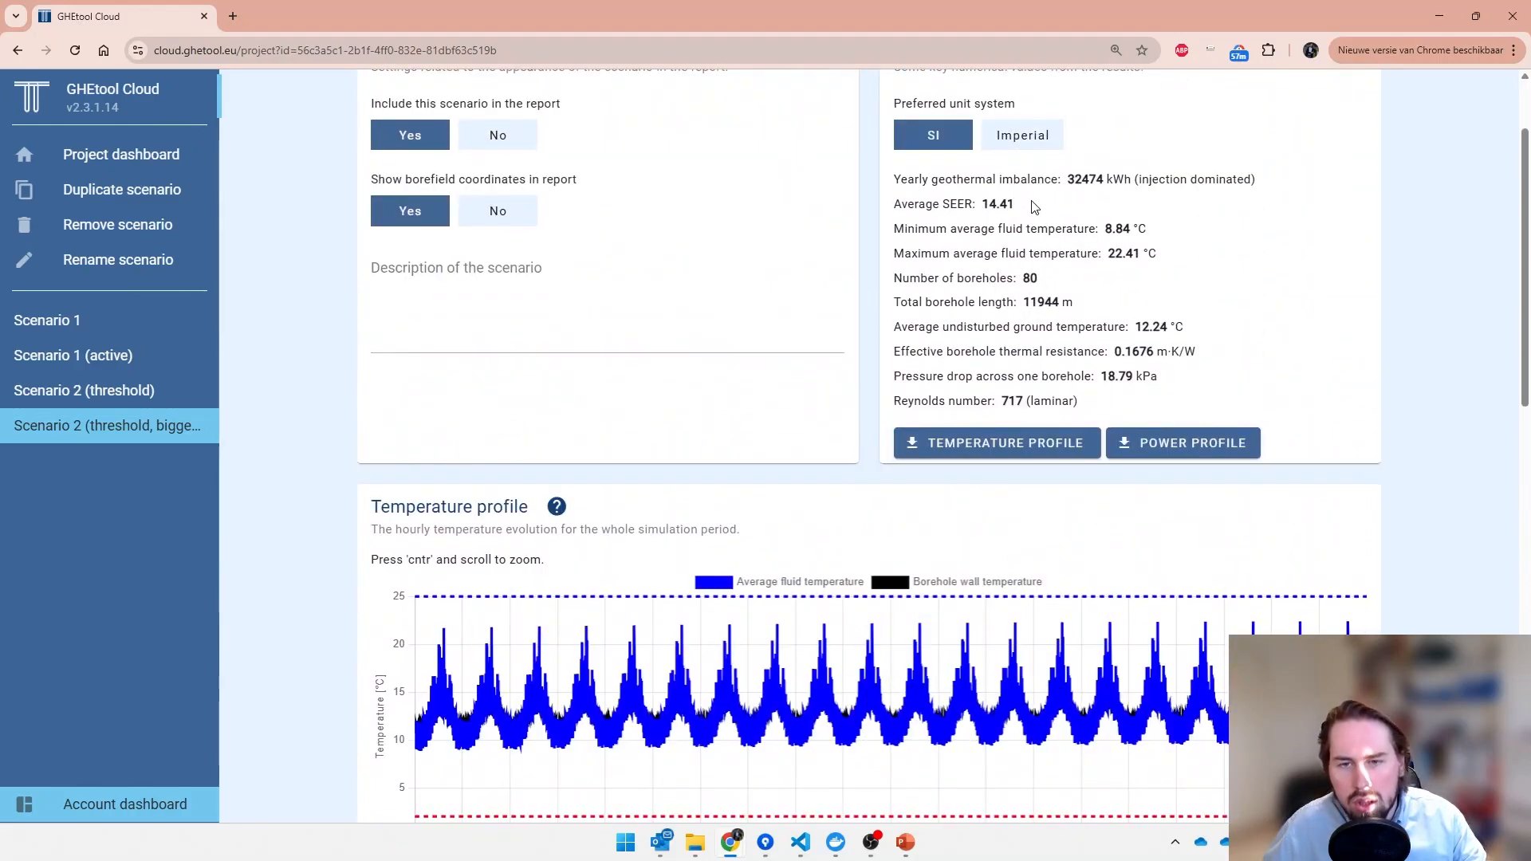
pyautogui.scroll(-8, 279, 519)
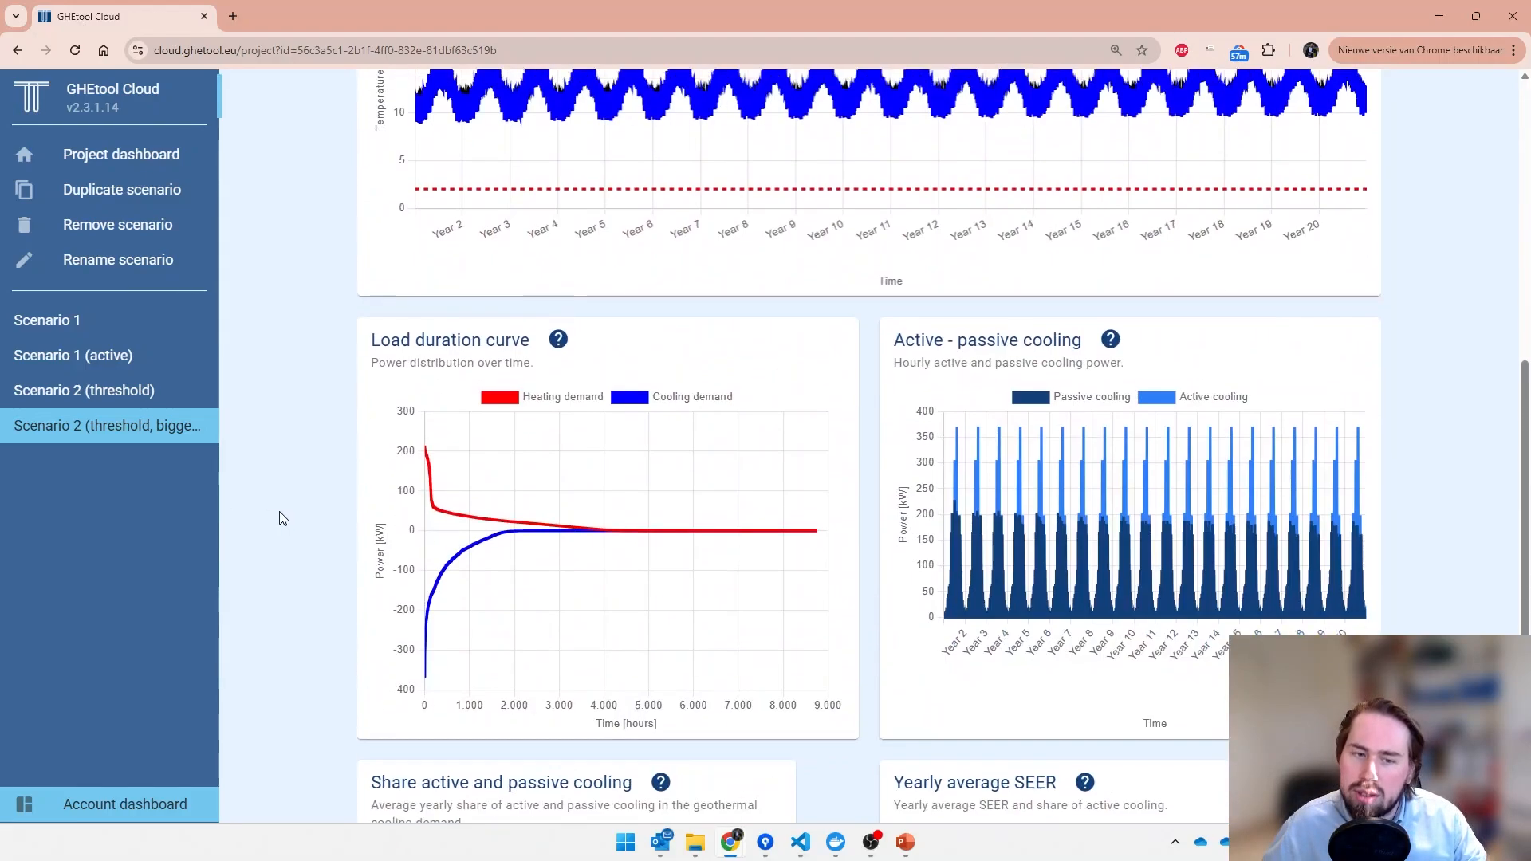
pyautogui.scroll(-5, 279, 518)
pyautogui.moveTo(534, 659)
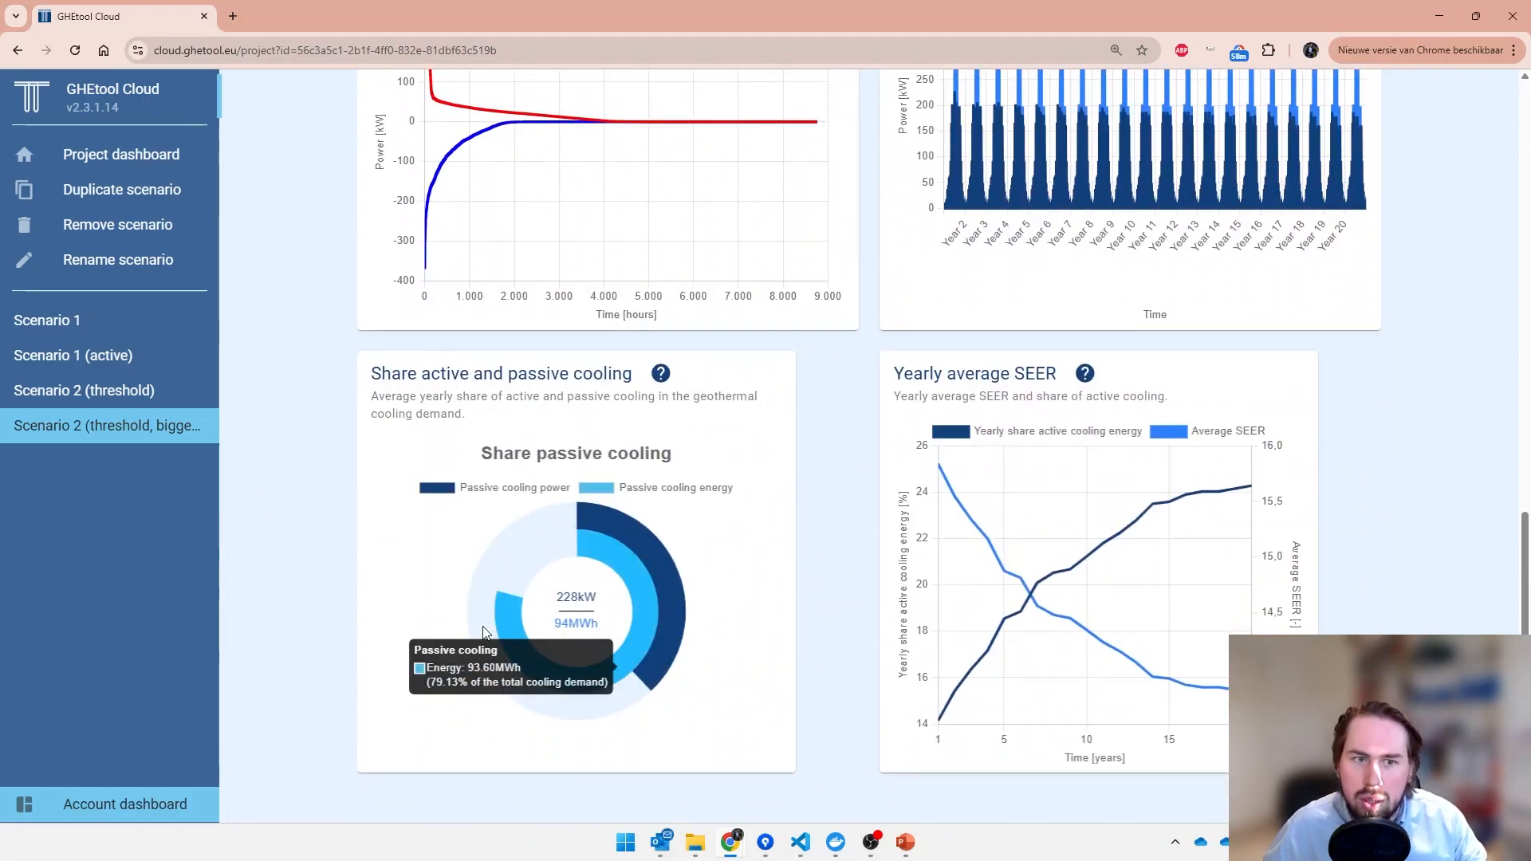
# - Check the numerical results and temperature profile of Scenario 1 (active), and open Scenario 1 for comparison
pyautogui.click(155, 366)
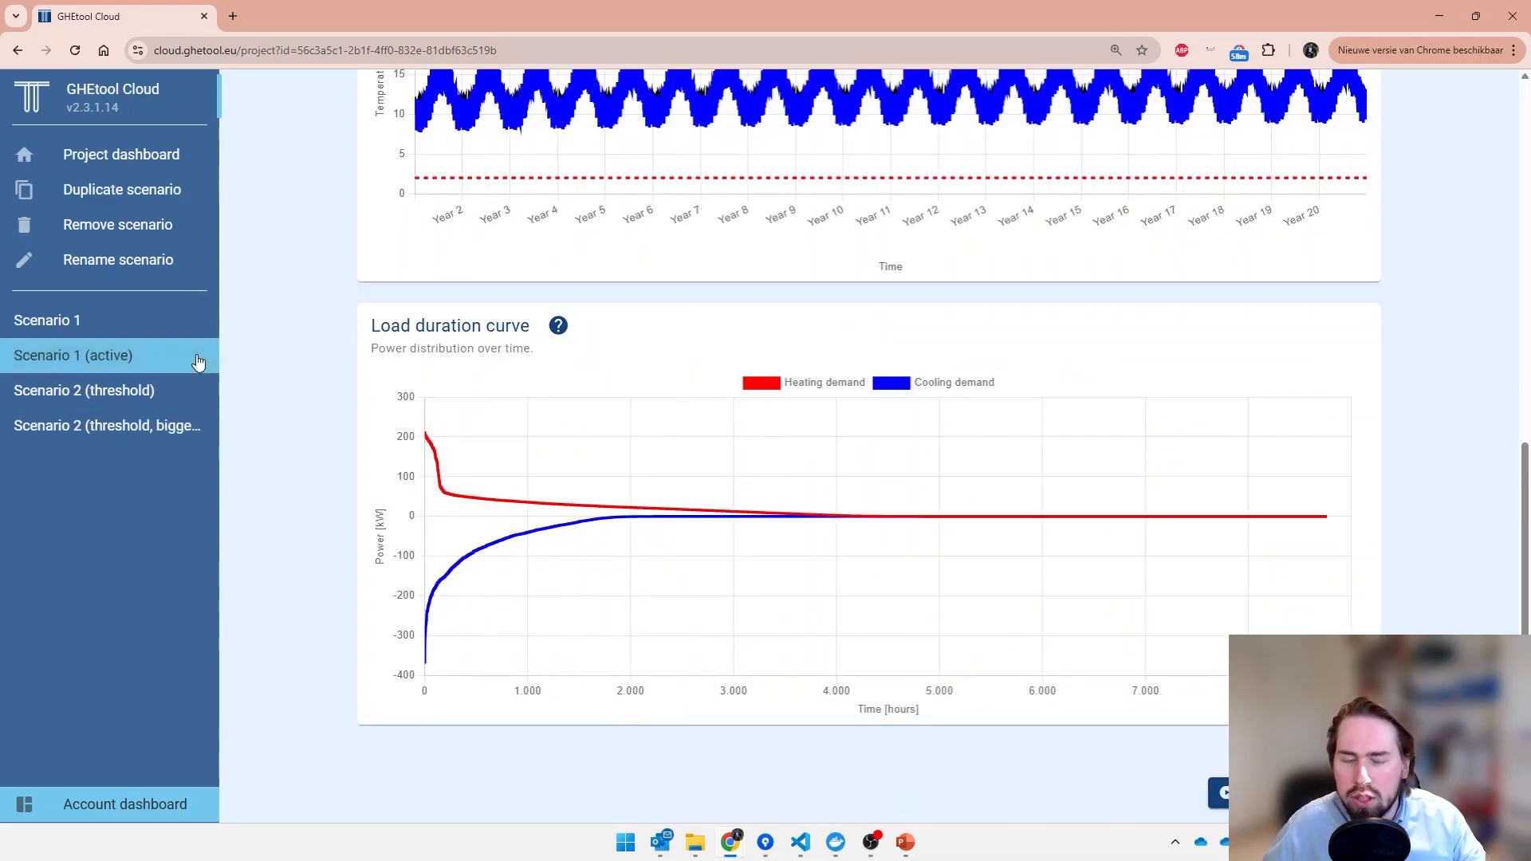
pyautogui.scroll(5, 309, 357)
pyautogui.scroll(3, 541, 405)
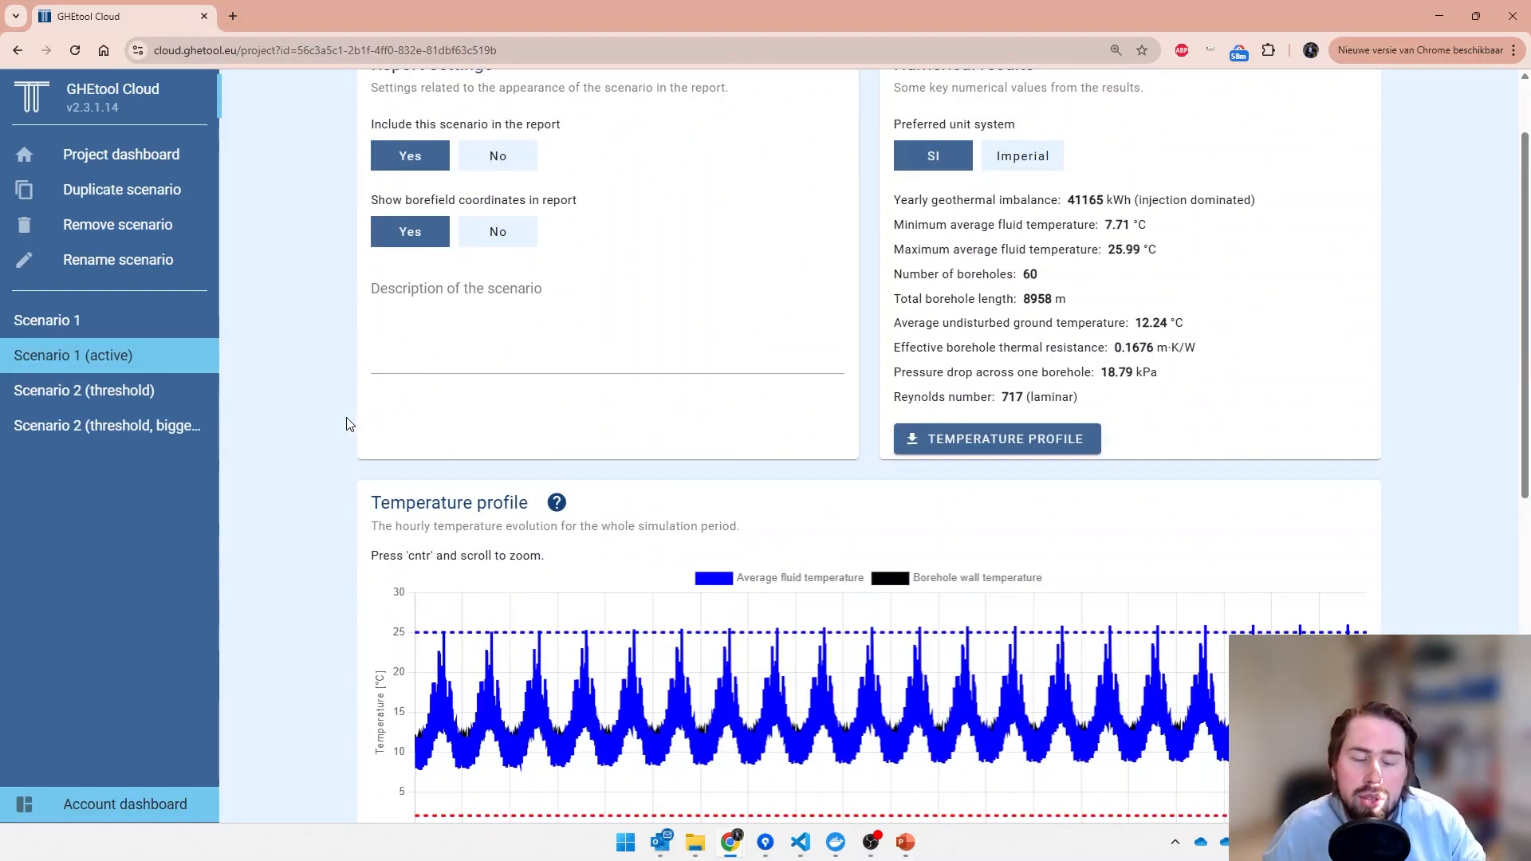
pyautogui.click(161, 327)
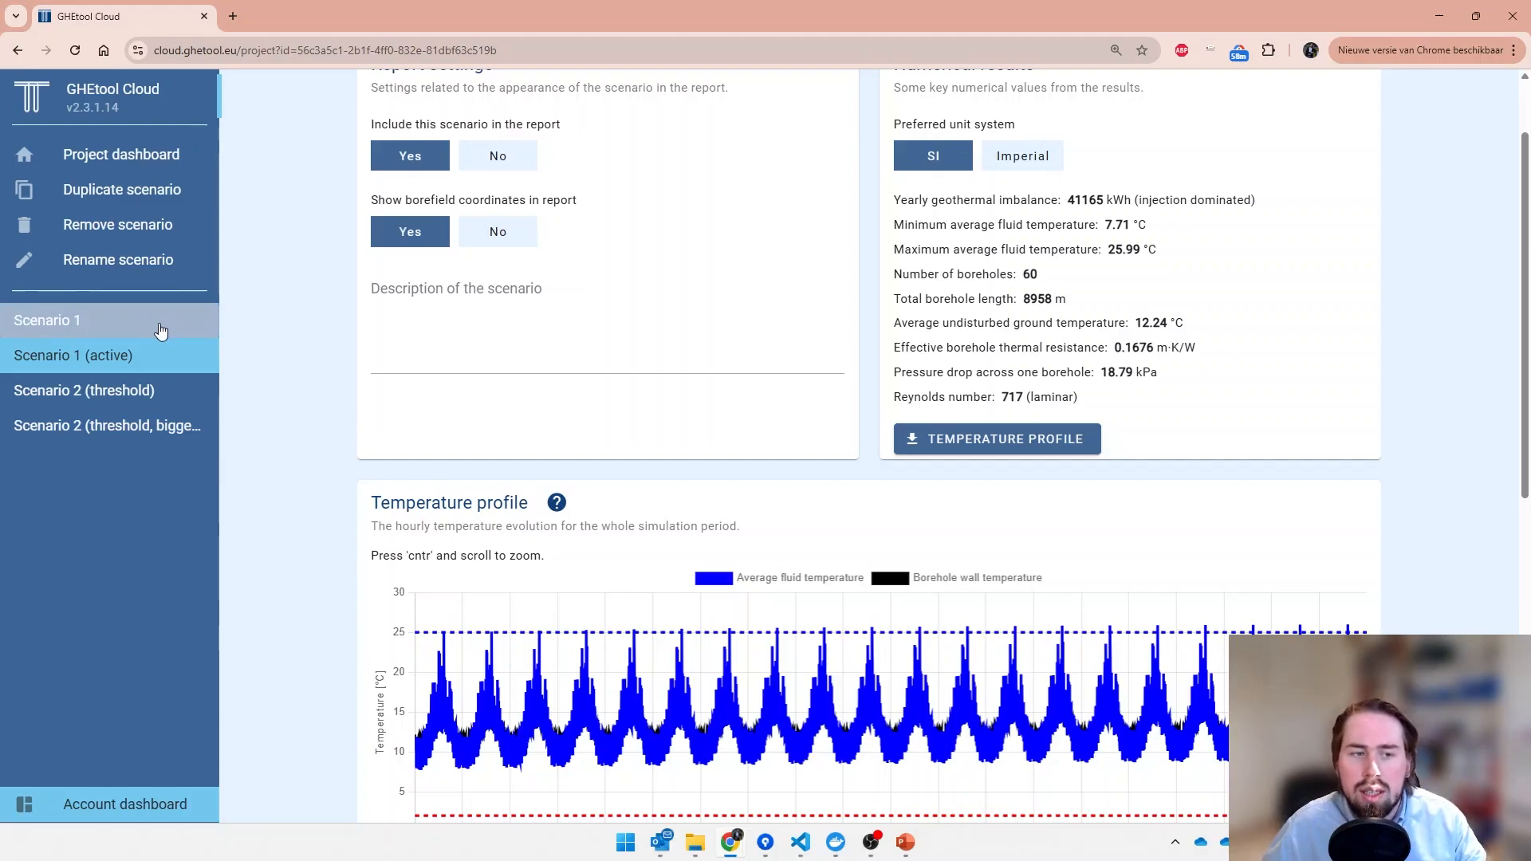